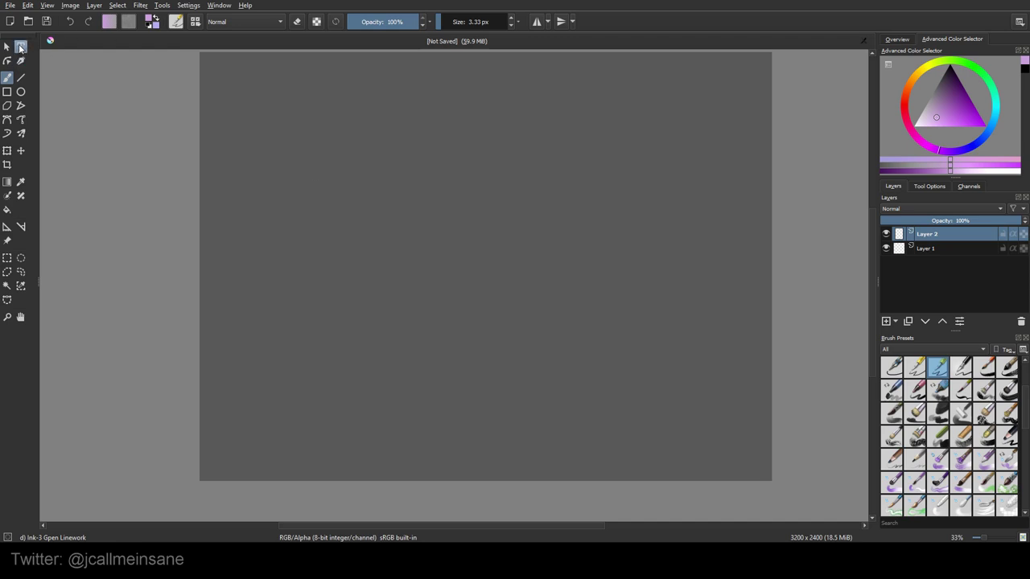
# - Pick the Text tool from the toolbox
pyautogui.click(21, 47)
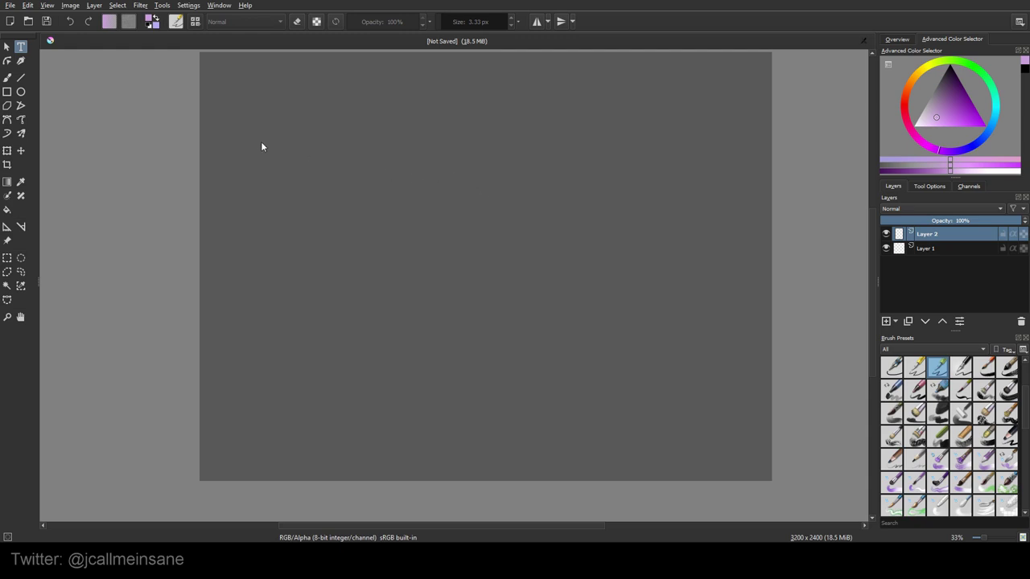
# - Draw a text box on the canvas, then select and delete all of its Lorem ipsum placeholder text
pyautogui.moveTo(462, 362); pyautogui.dragTo(568, 378)
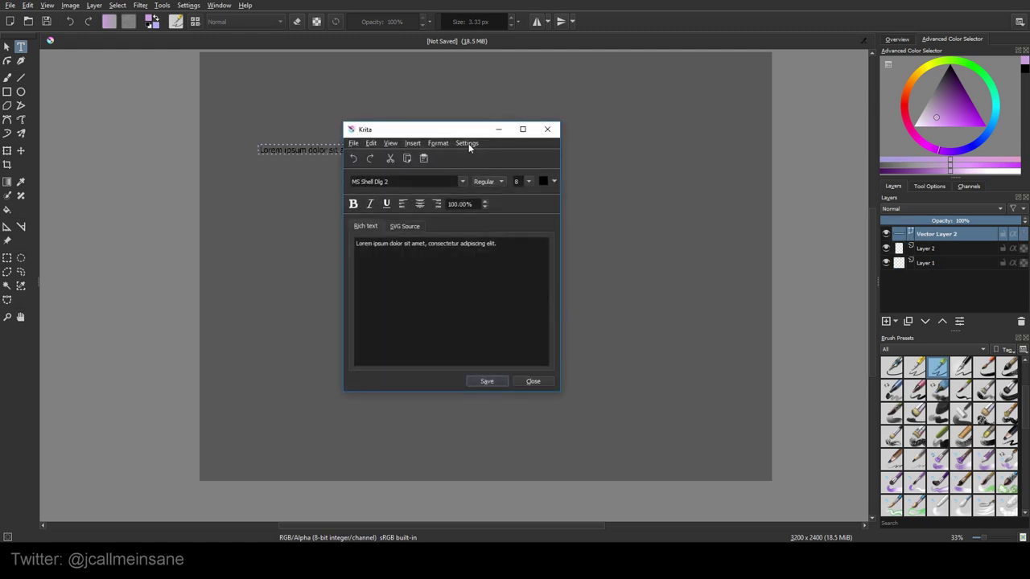
pyautogui.moveTo(491, 131); pyautogui.dragTo(674, 95)
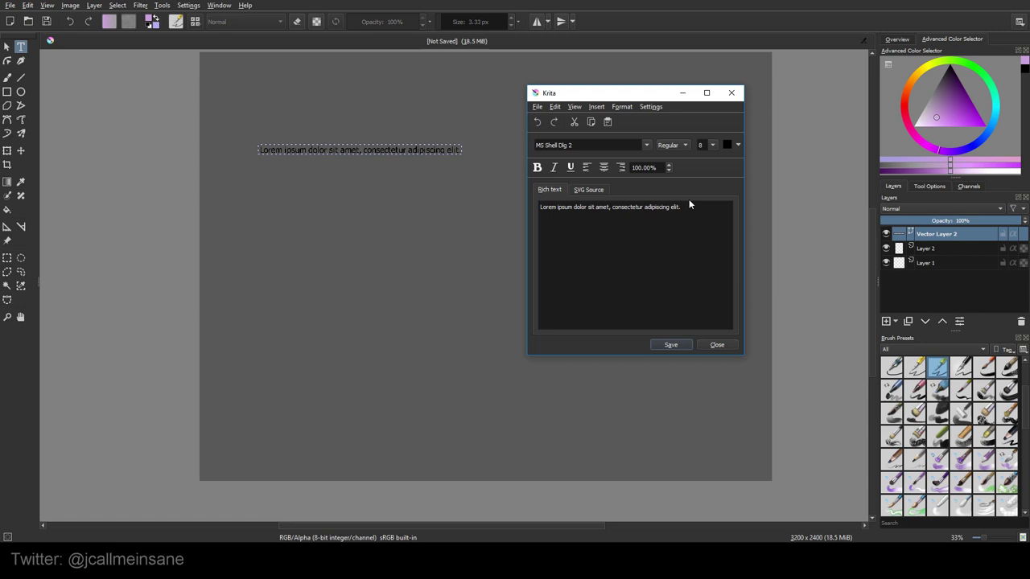
pyautogui.moveTo(713, 209); pyautogui.dragTo(512, 201)
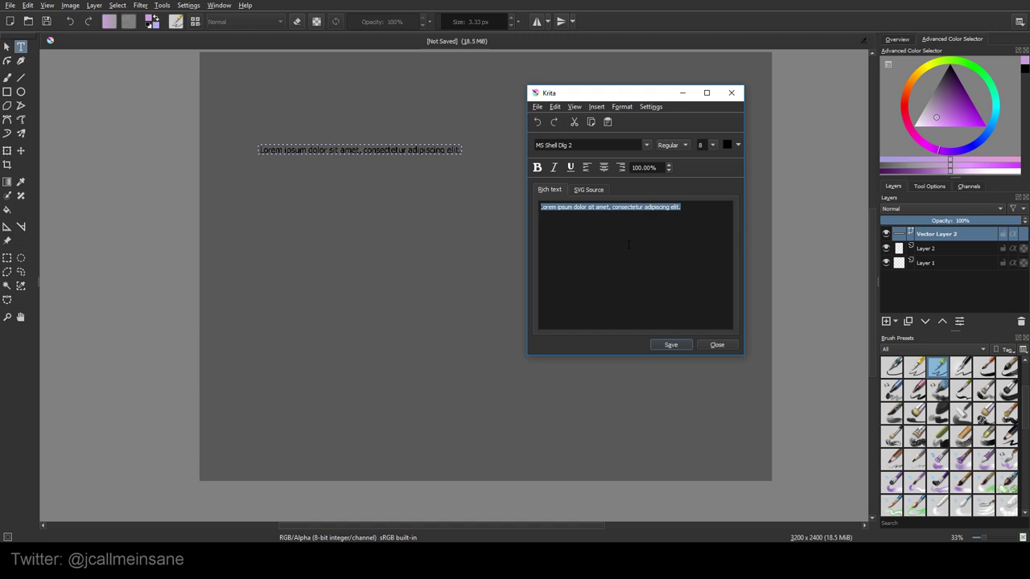
pyautogui.click(685, 225)
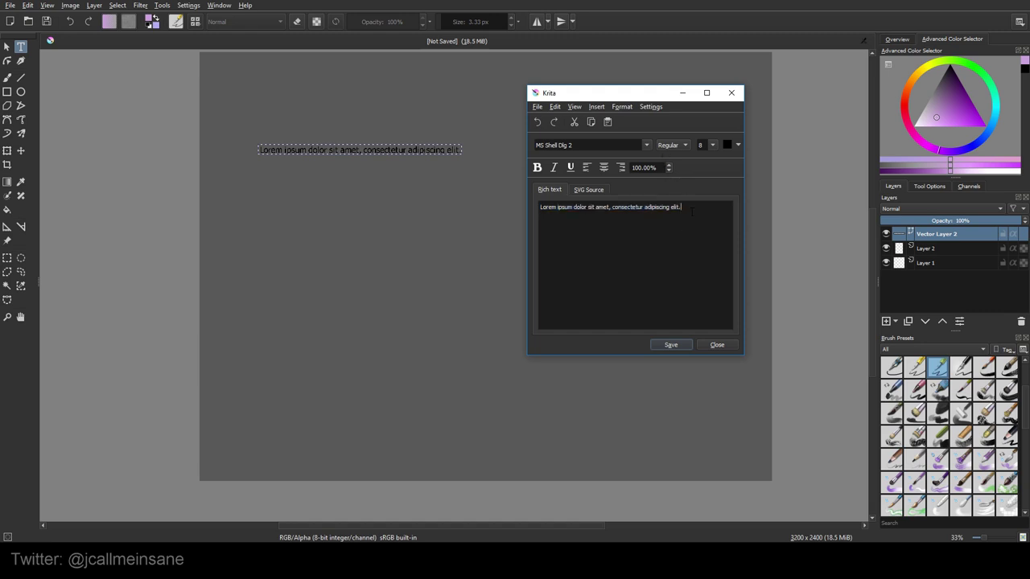
pyautogui.hotkey('ctrl', 'a')
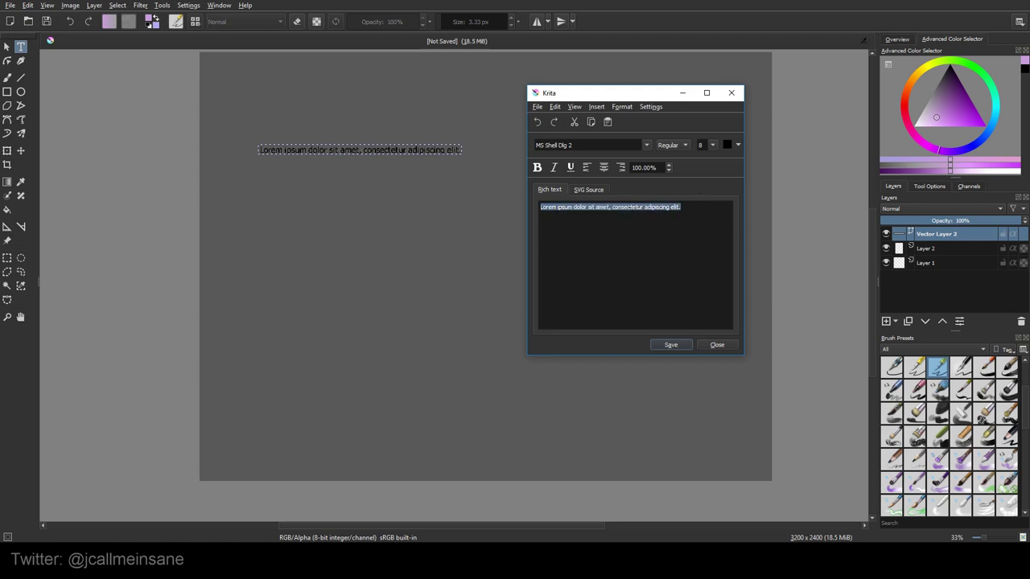
pyautogui.press('Delete')
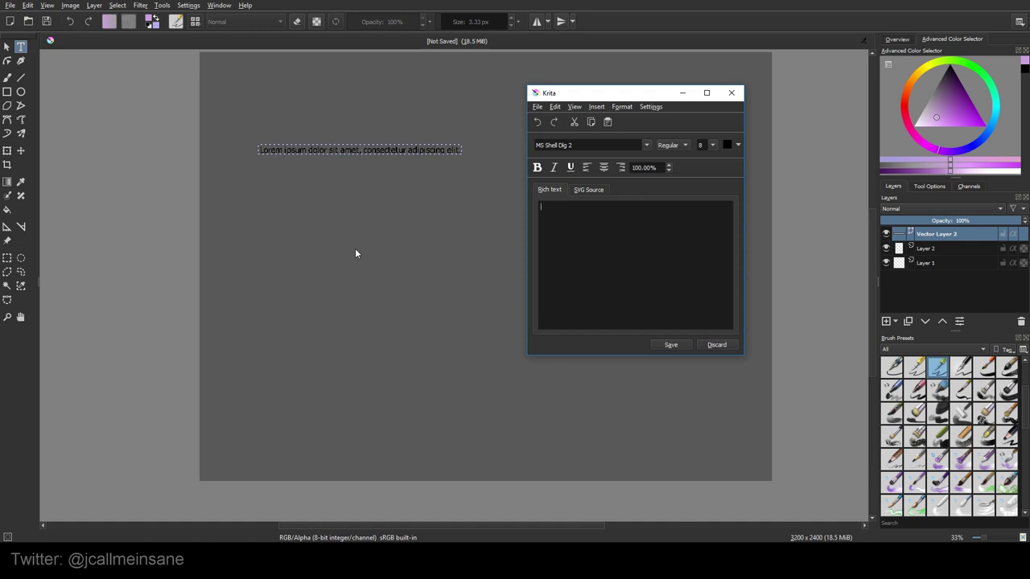
# - Enter 'Kittens are awesome!', correcting 'Cats' to 'Kittens', and save it to the canvas
pyautogui.write('Cats are awesome')
pyautogui.write('!')
pyautogui.press('BackSpace')
pyautogui.press('BackSpace')
pyautogui.press('BackSpace')
pyautogui.write('Kitten')
pyautogui.click(668, 344)
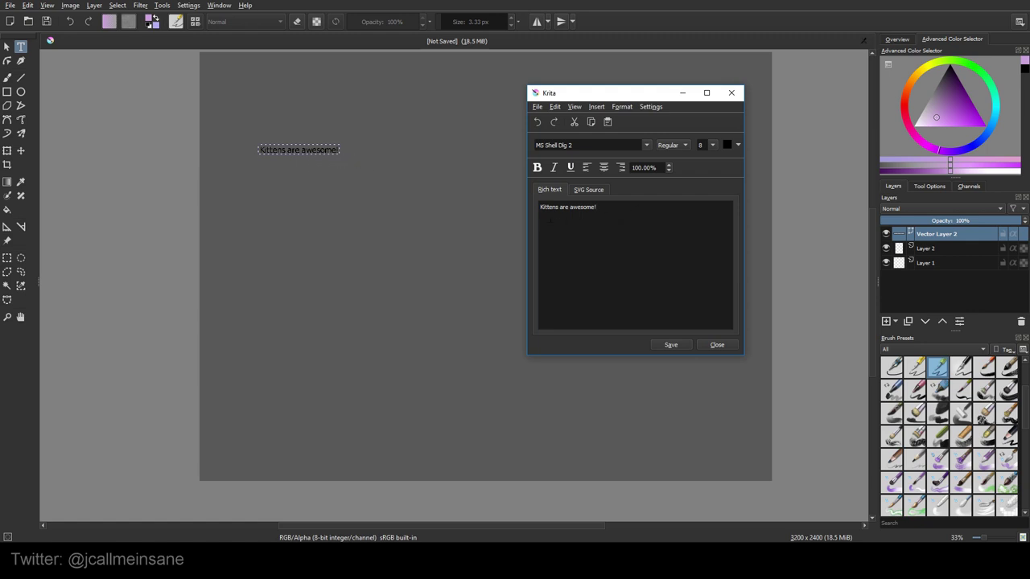
pyautogui.hotkey('ctrl', 'a')
# - Change the sentence's font to Dipsy Bold Italic from the font list, then reselect it
pyautogui.click(647, 146)
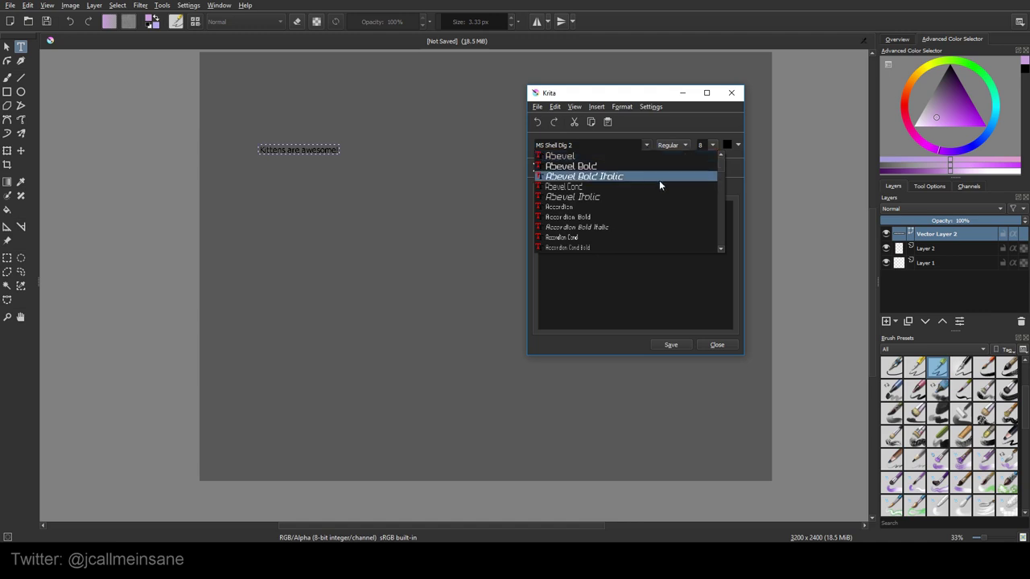
pyautogui.moveTo(720, 166); pyautogui.dragTo(715, 182)
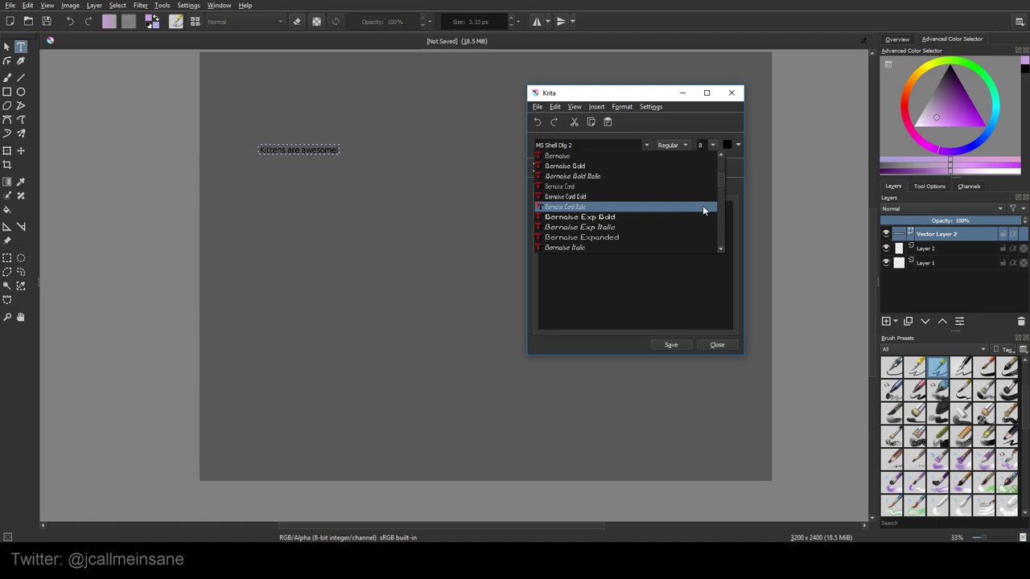
pyautogui.click(721, 198)
pyautogui.click(720, 200)
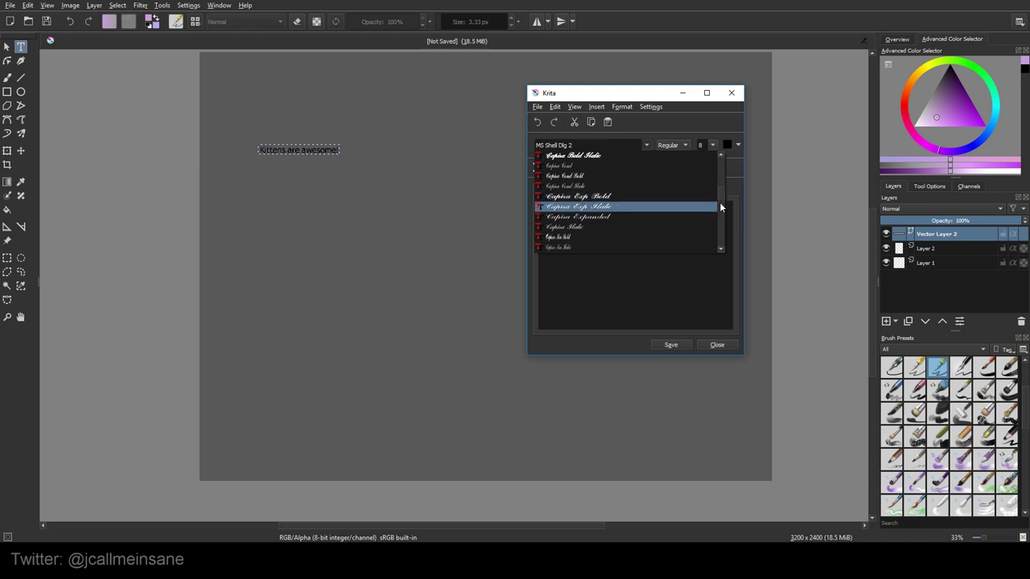
pyautogui.scroll(-5, 720, 209)
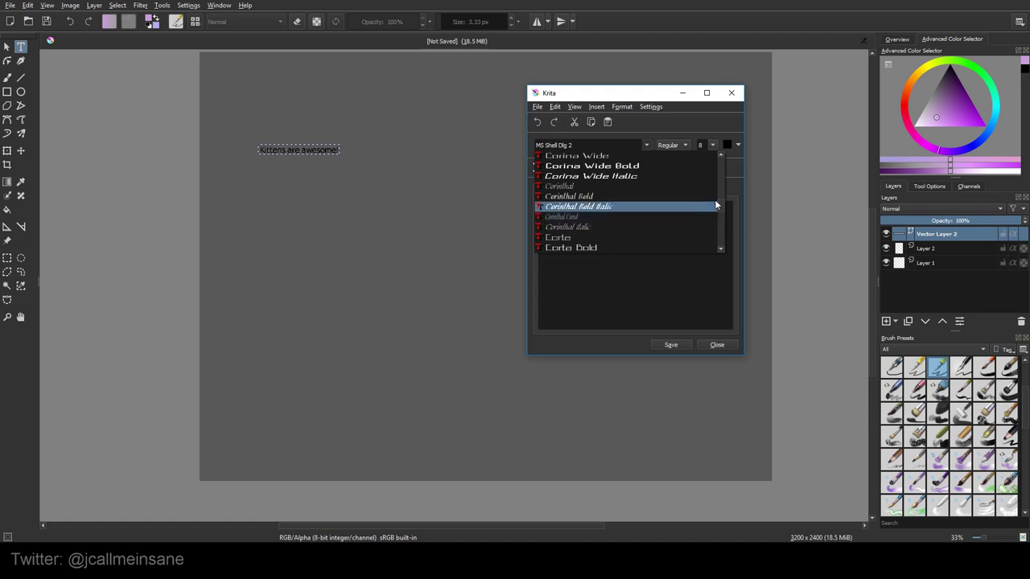
pyautogui.scroll(-10, 720, 208)
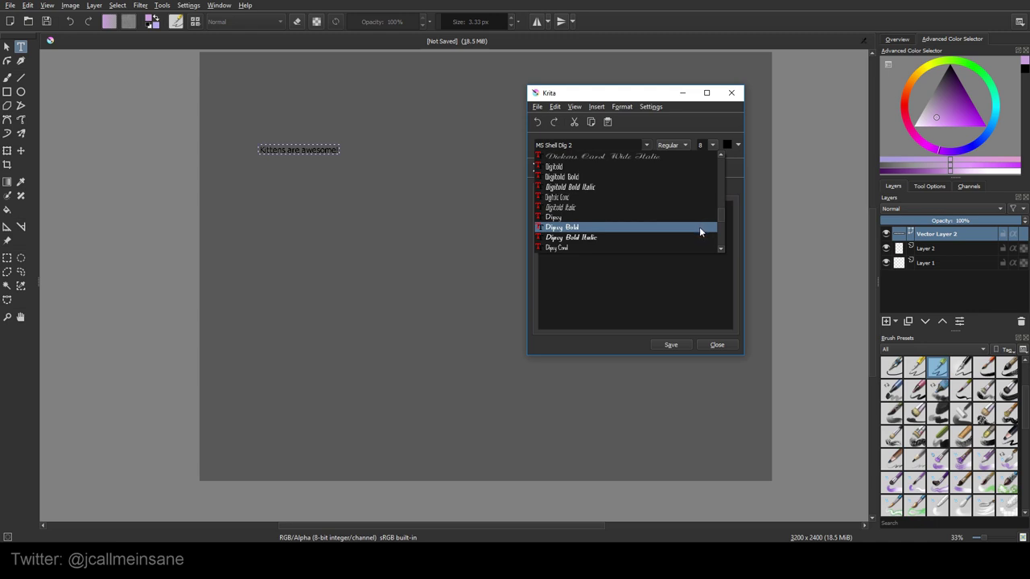
pyautogui.click(694, 238)
pyautogui.click(662, 226)
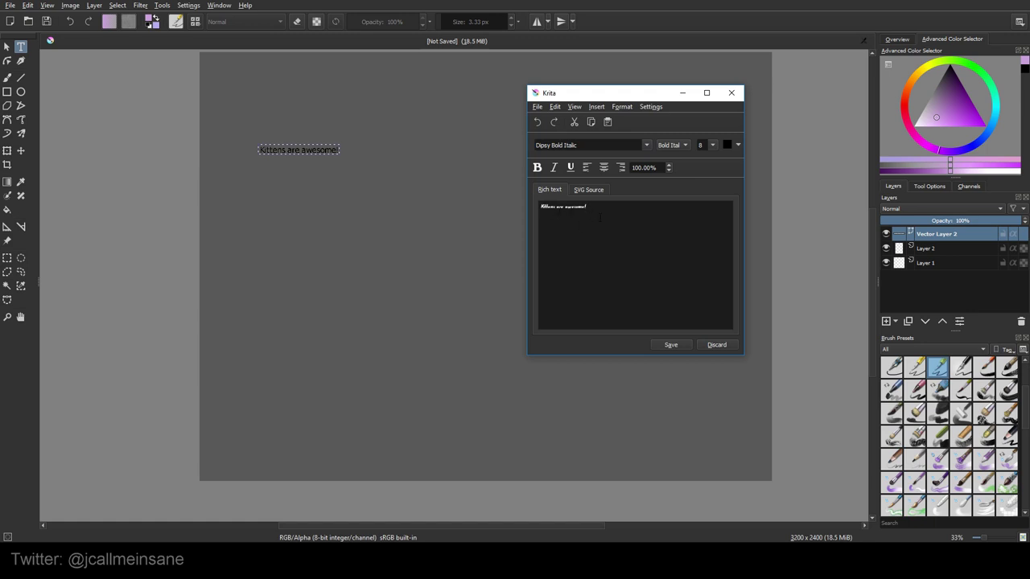
pyautogui.moveTo(600, 211); pyautogui.dragTo(531, 207)
# - Set the sentence's font size to 28 from the size dropdown
pyautogui.click(711, 145)
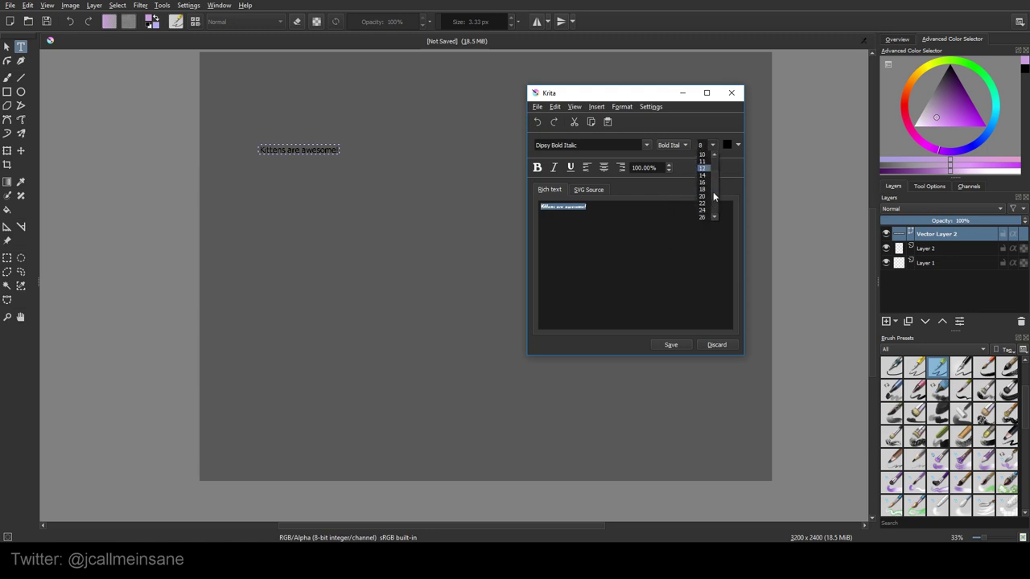
pyautogui.scroll(-3, 713, 204)
pyautogui.click(703, 203)
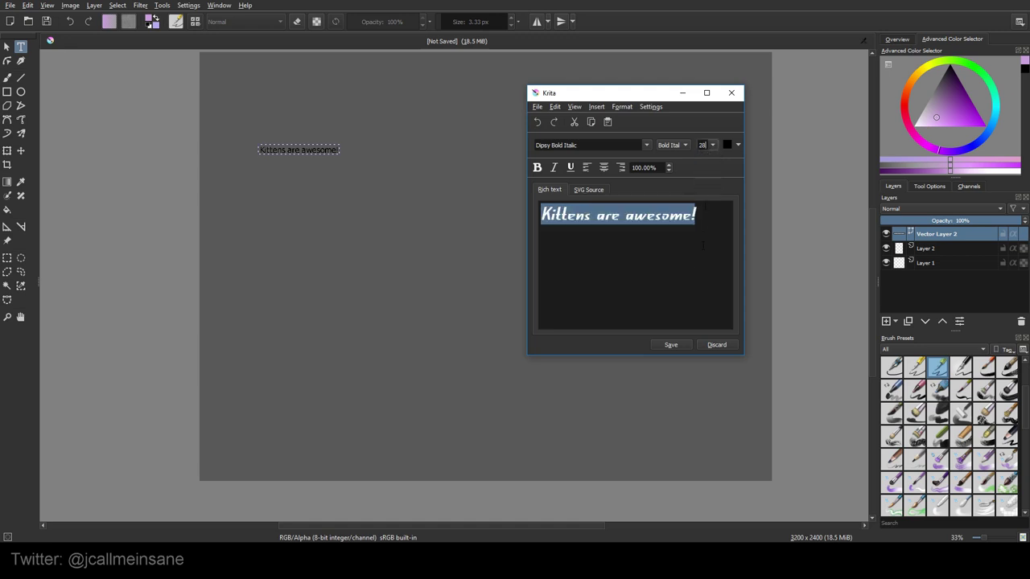
pyautogui.click(718, 233)
pyautogui.moveTo(725, 221); pyautogui.dragTo(541, 216)
pyautogui.click(718, 228)
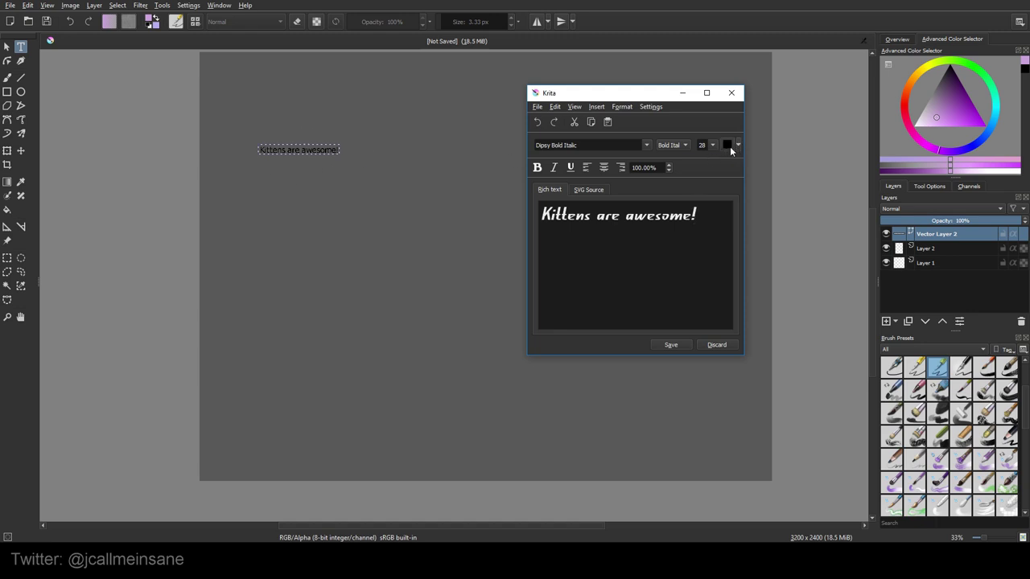
# - Colour the whole sentence light purple and save it to the canvas
pyautogui.hotkey('ctrl', 'a')
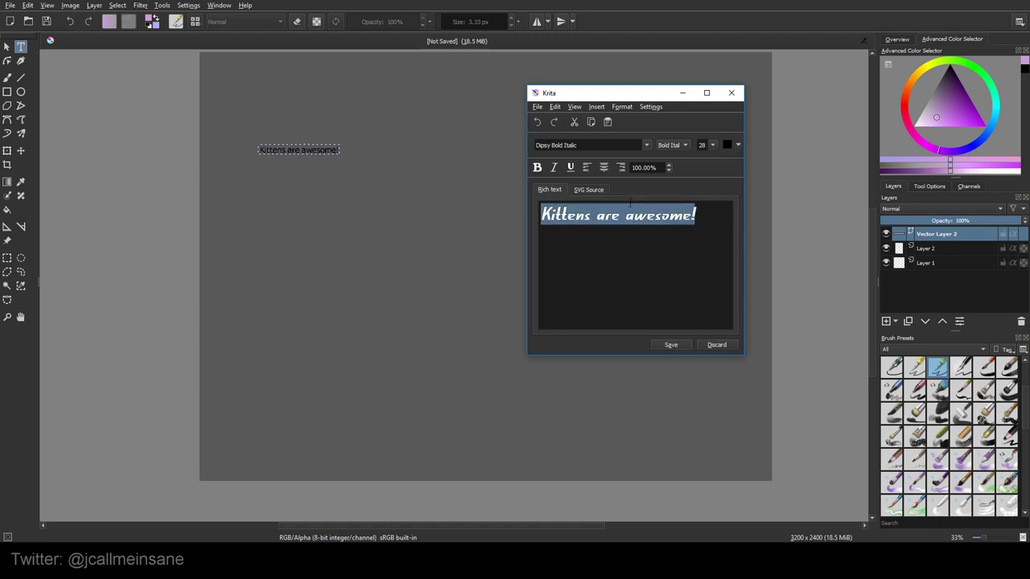
pyautogui.click(737, 145)
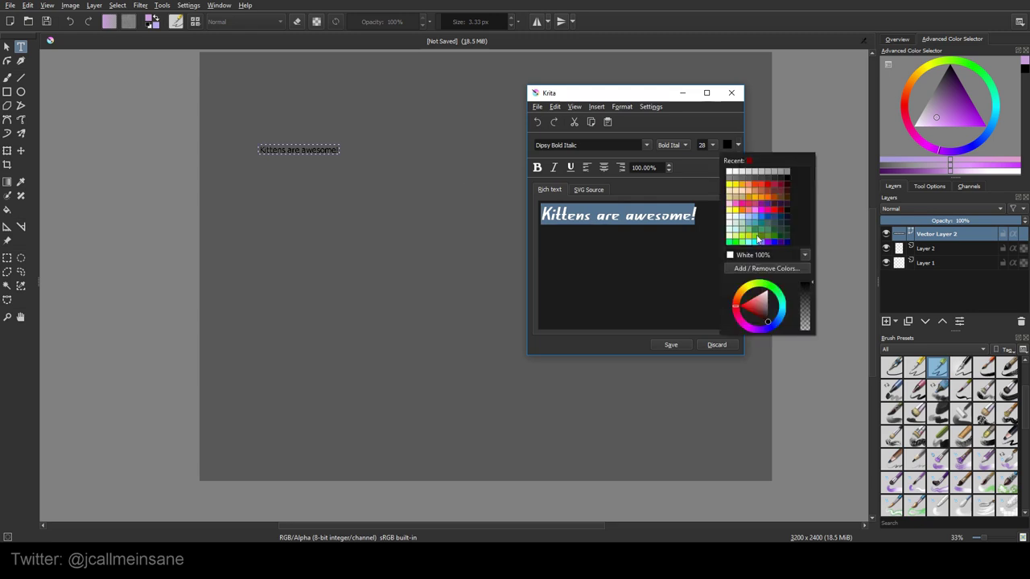
pyautogui.click(760, 246)
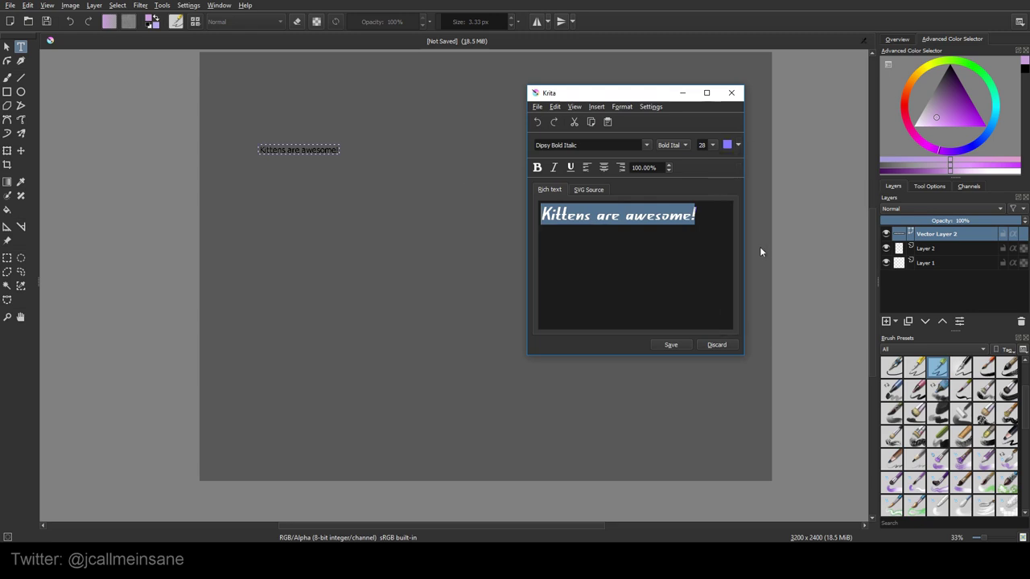
pyautogui.click(718, 247)
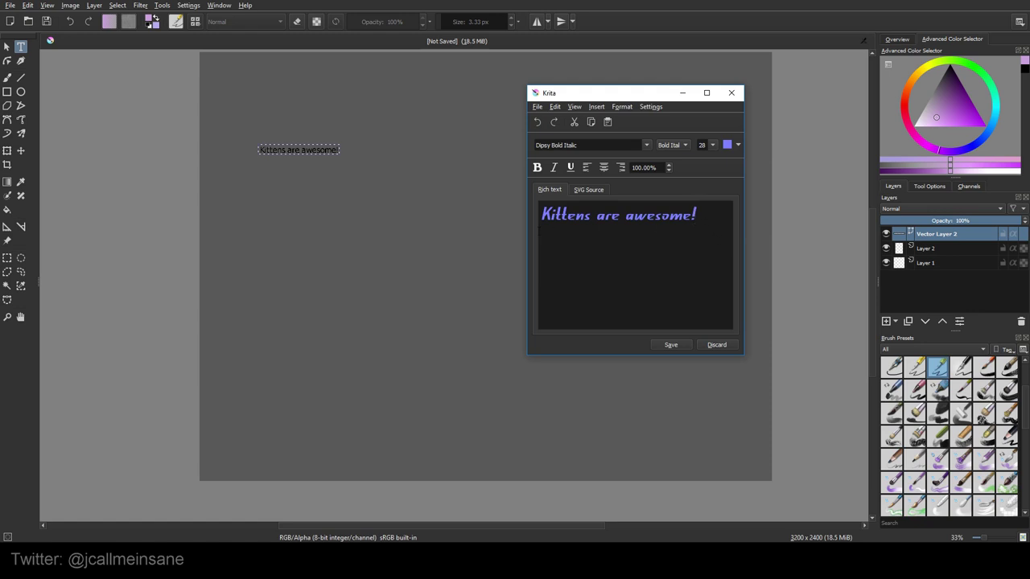
pyautogui.moveTo(539, 229); pyautogui.dragTo(521, 205)
pyautogui.click(695, 214)
pyautogui.click(661, 346)
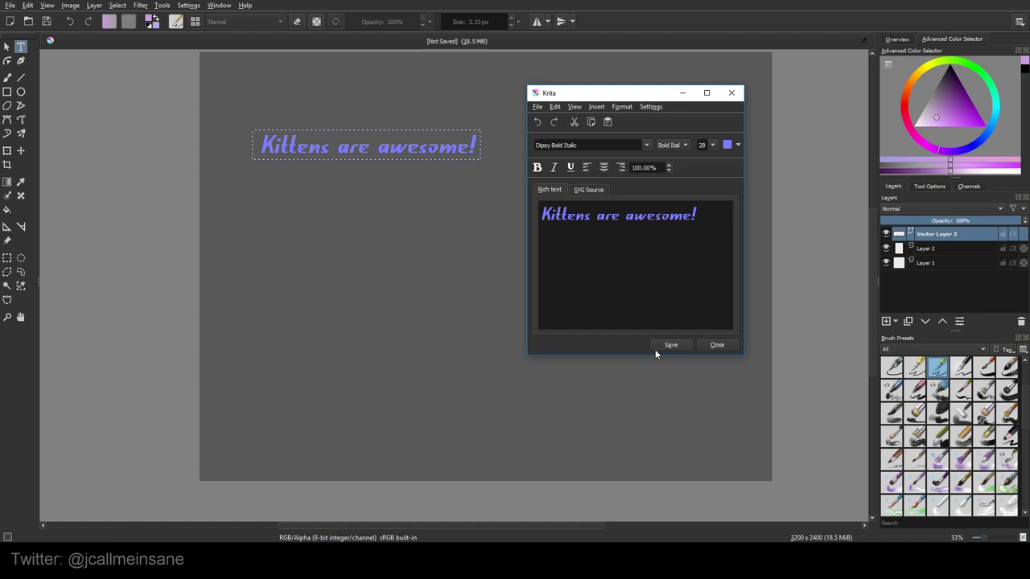
# - Try stronger blue shades for the sentence in the colour picker and save them to the canvas
pyautogui.click(737, 145)
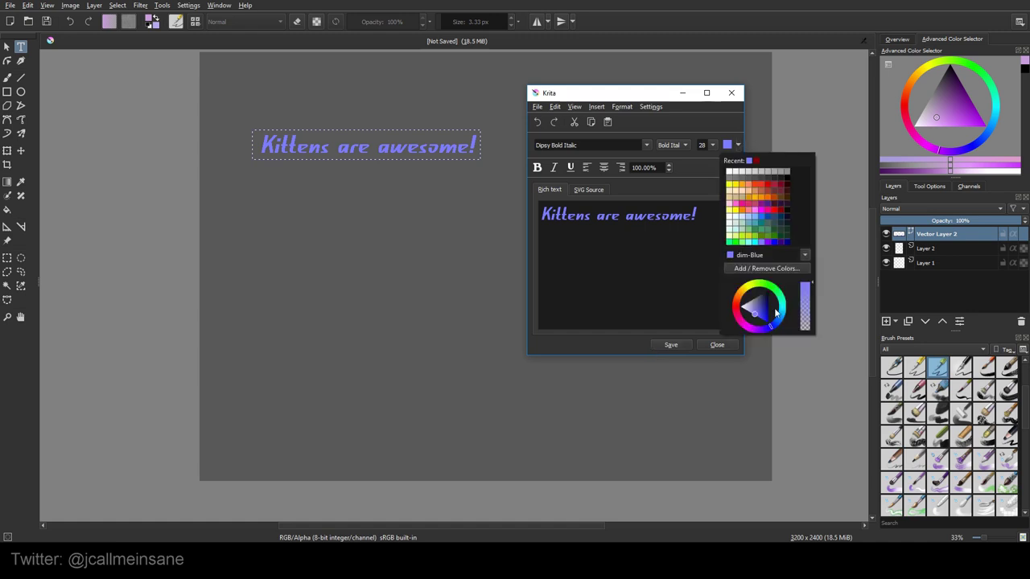
pyautogui.moveTo(776, 313)
pyautogui.mouseDown()
pyautogui.moveTo(760, 324)
pyautogui.moveTo(766, 332)
pyautogui.mouseUp()
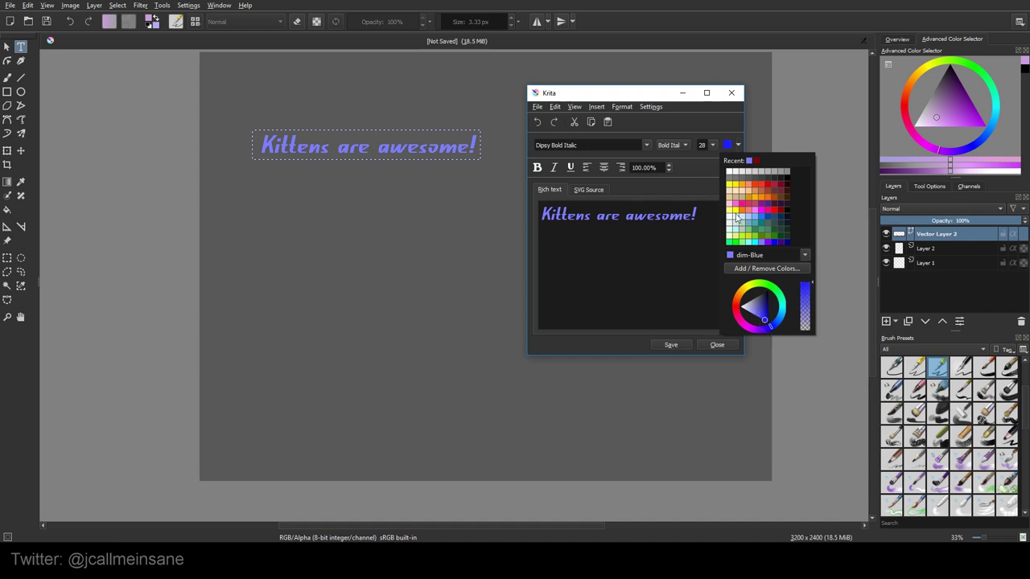
pyautogui.click(675, 344)
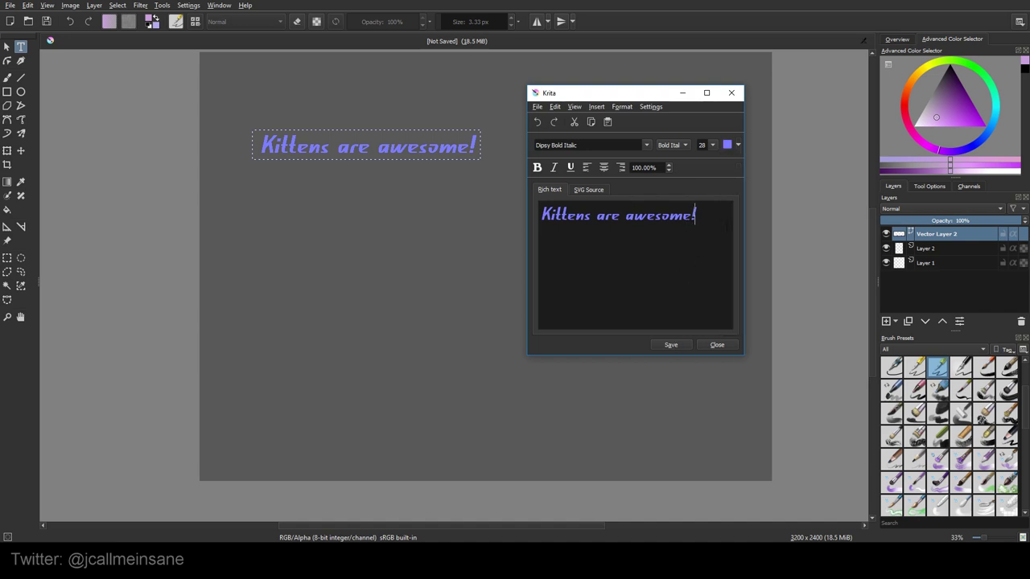
pyautogui.moveTo(695, 215); pyautogui.dragTo(509, 216)
pyautogui.click(737, 145)
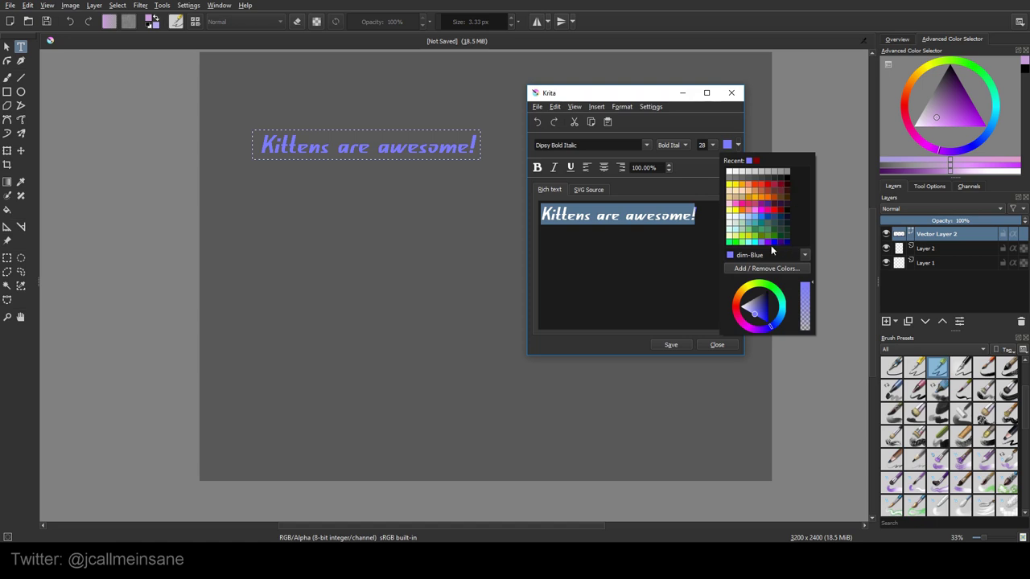
pyautogui.click(756, 321)
pyautogui.moveTo(756, 321); pyautogui.dragTo(761, 319)
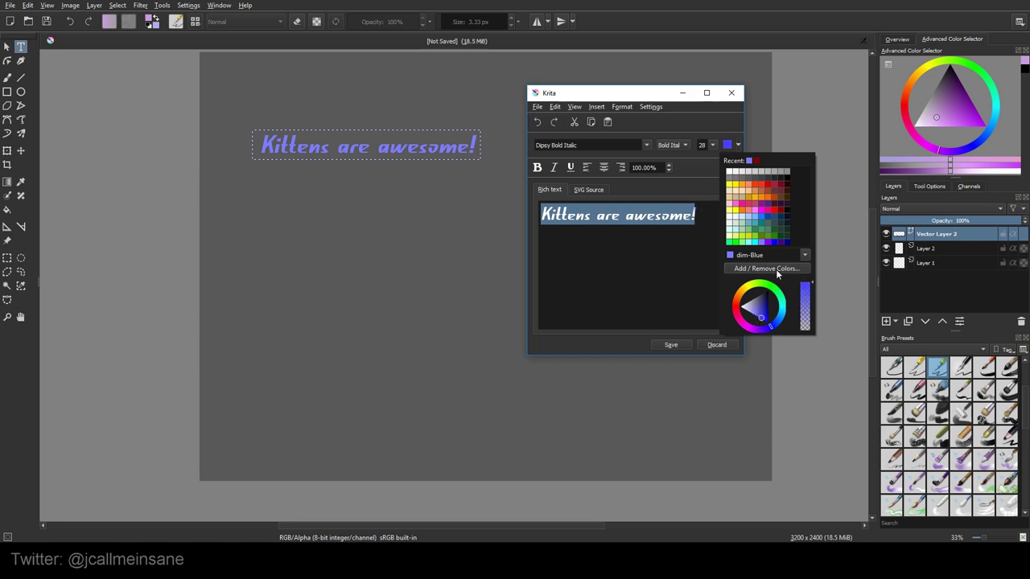
pyautogui.click(763, 321)
pyautogui.moveTo(763, 323); pyautogui.dragTo(756, 323)
pyautogui.click(718, 279)
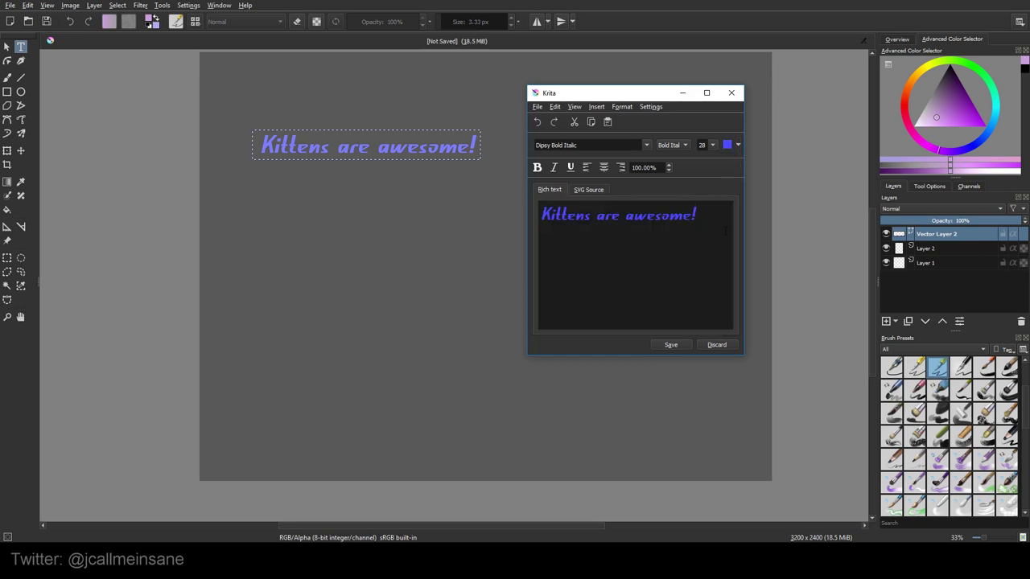
pyautogui.click(680, 346)
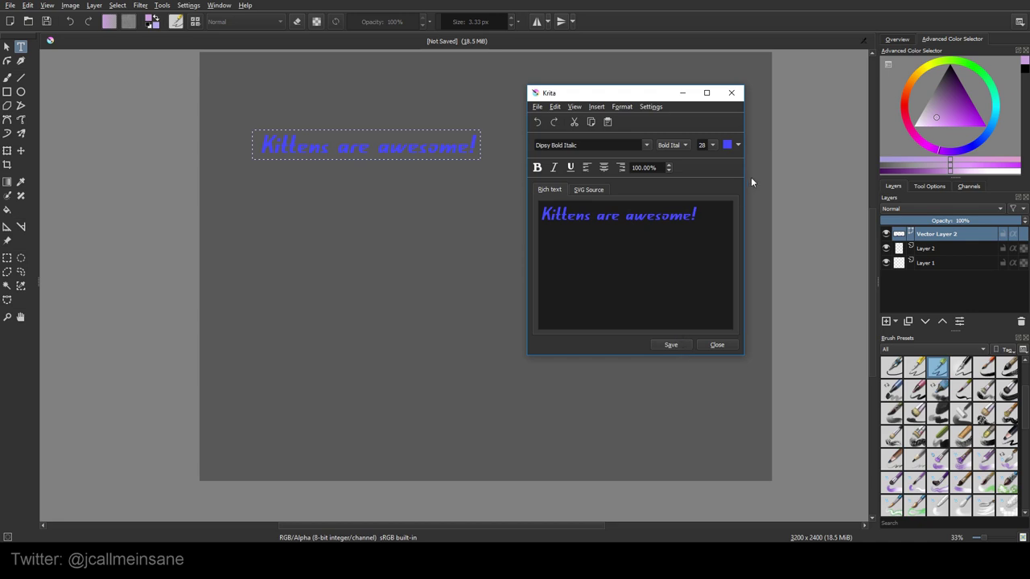
# - Settle on a light blue swatch for the whole sentence, apply it to the canvas, and reselect the text
pyautogui.click(737, 145)
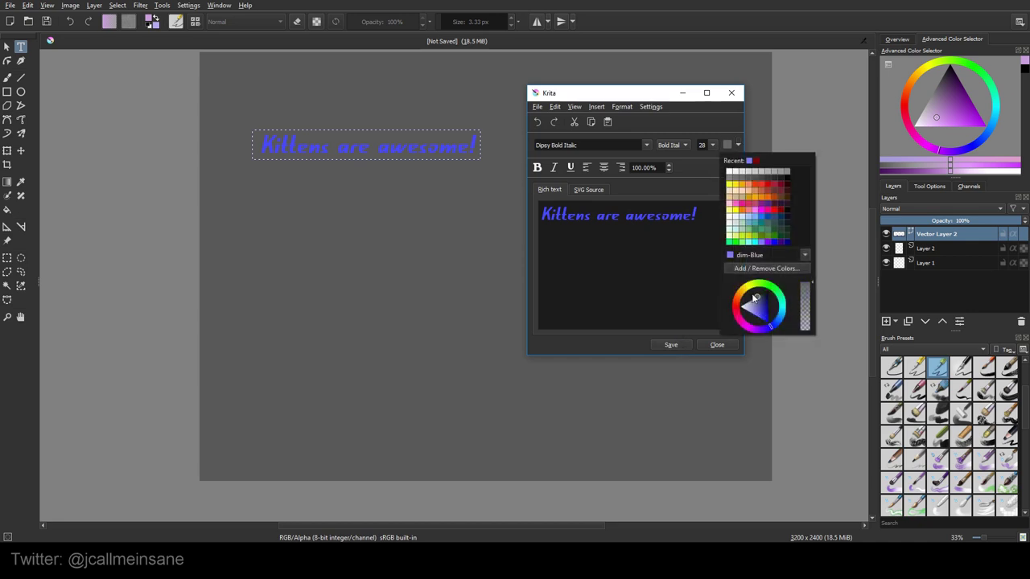
pyautogui.moveTo(754, 299); pyautogui.dragTo(768, 301)
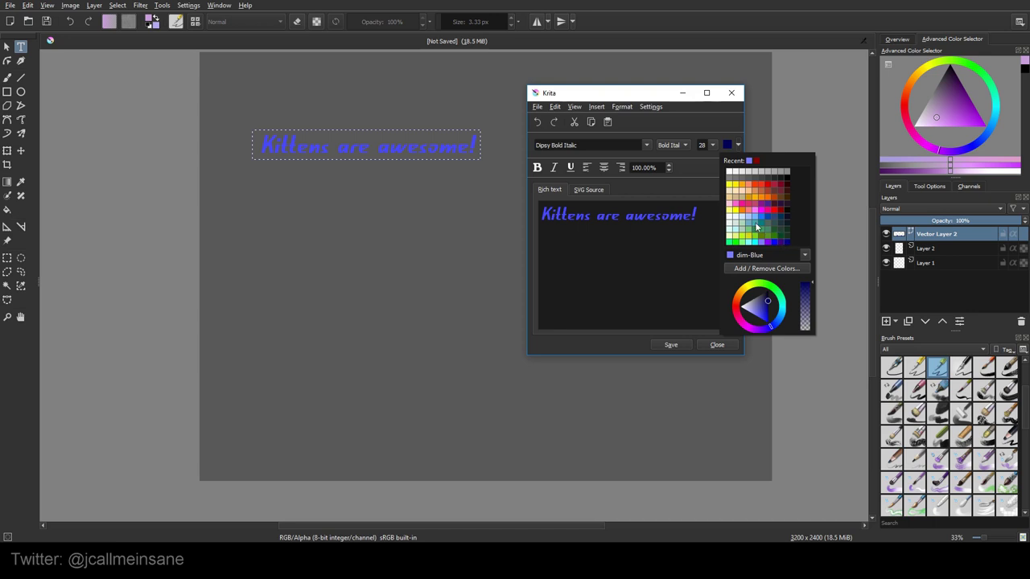
pyautogui.click(757, 228)
pyautogui.hotkey('ctrl', 'shift', 'Left')
pyautogui.hotkey('ctrl', 'shift', 'Left')
pyautogui.hotkey('ctrl', 'shift', 'Left')
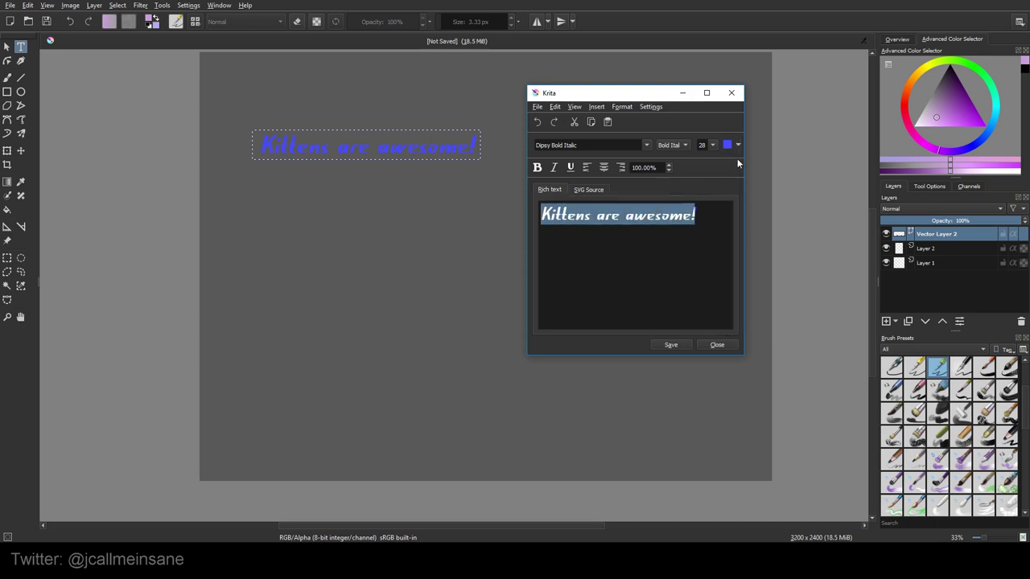
pyautogui.click(739, 146)
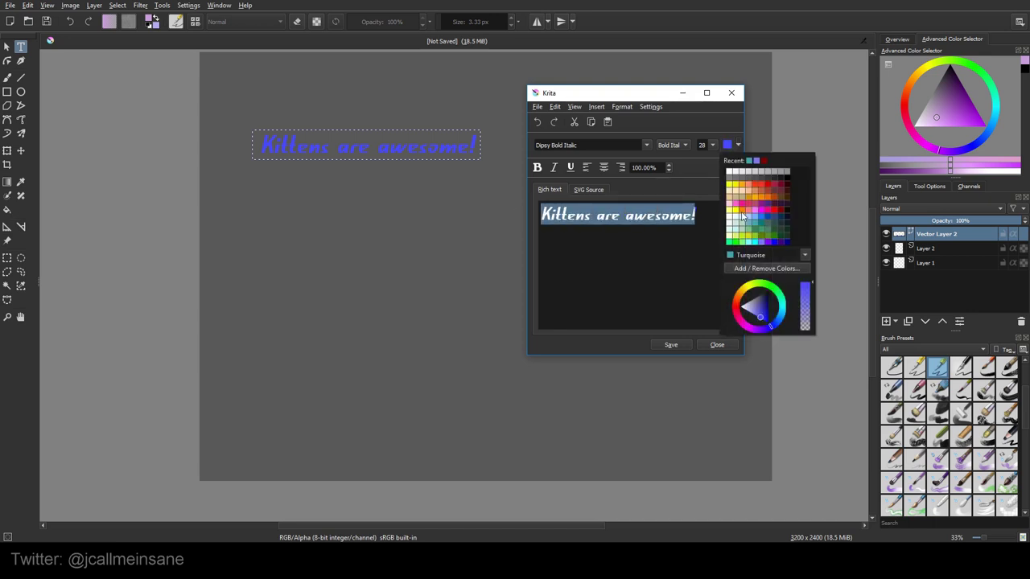
pyautogui.click(750, 227)
pyautogui.click(670, 344)
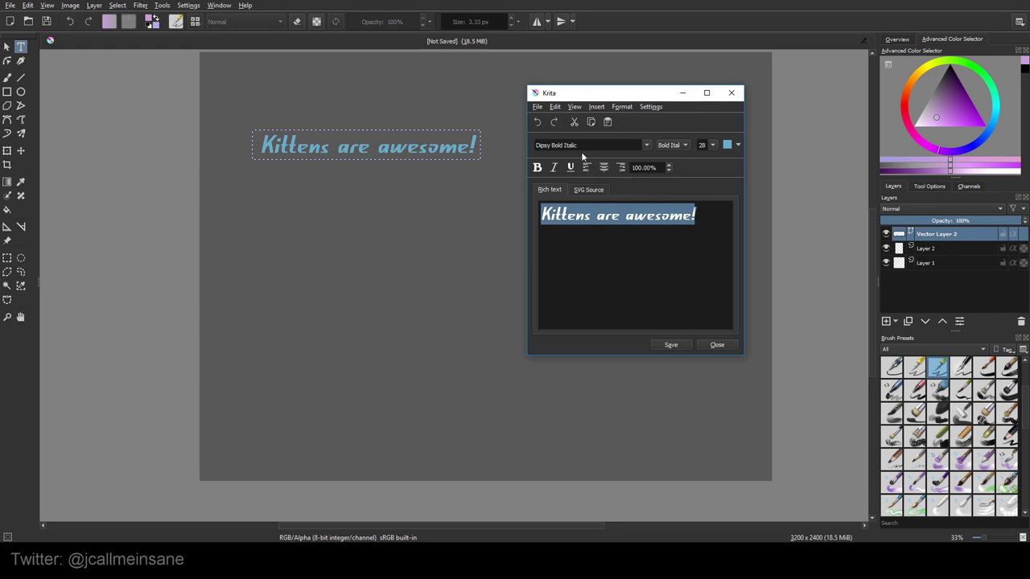
pyautogui.click(696, 215)
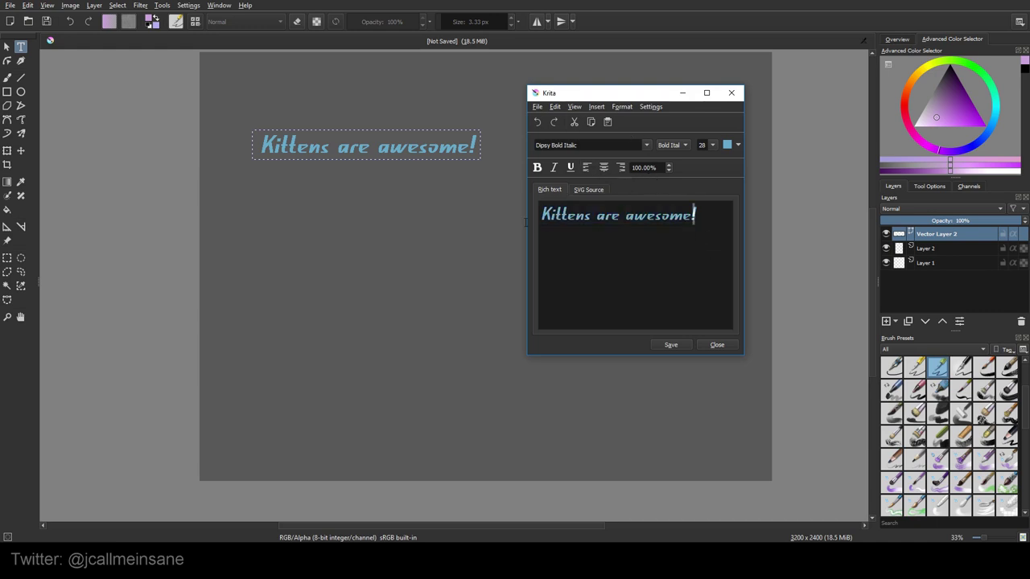
pyautogui.hotkey('ctrl', 'a')
pyautogui.click(537, 167)
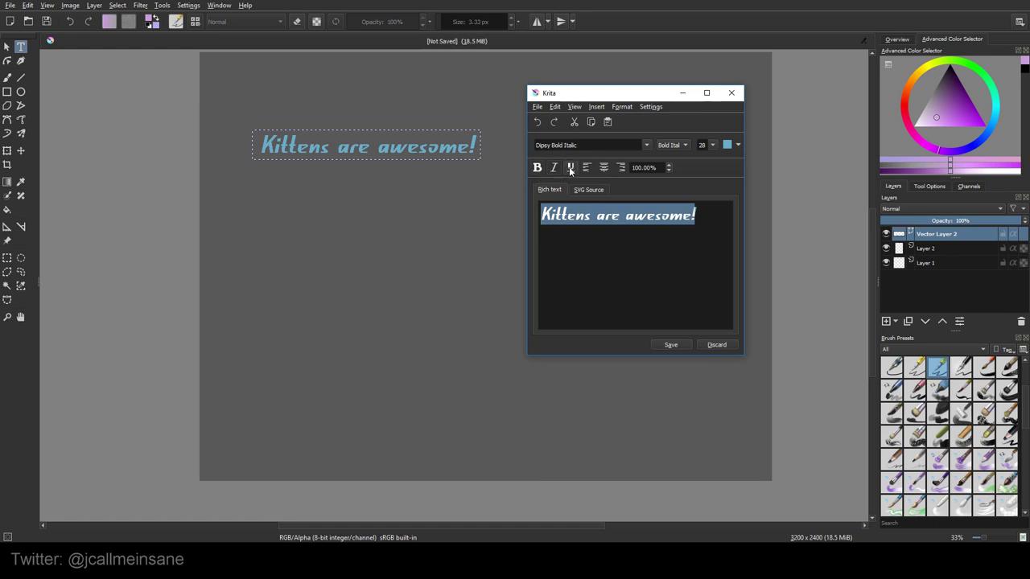
# - Underline the sentence to check it, remove the underline again, and open the Format menu
pyautogui.click(569, 168)
pyautogui.click(716, 234)
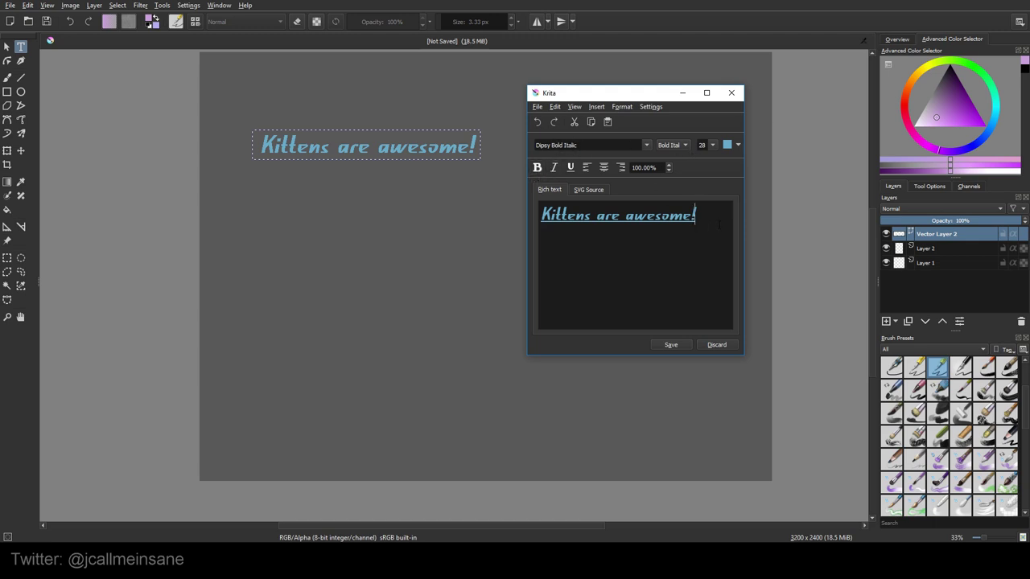
pyautogui.moveTo(719, 224); pyautogui.dragTo(531, 214)
pyautogui.click(571, 168)
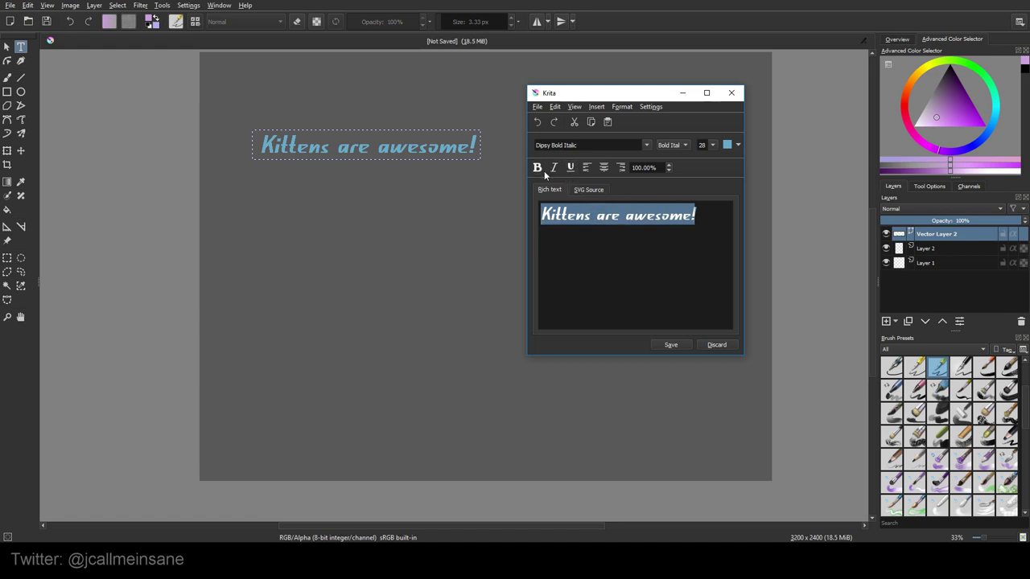
pyautogui.click(624, 107)
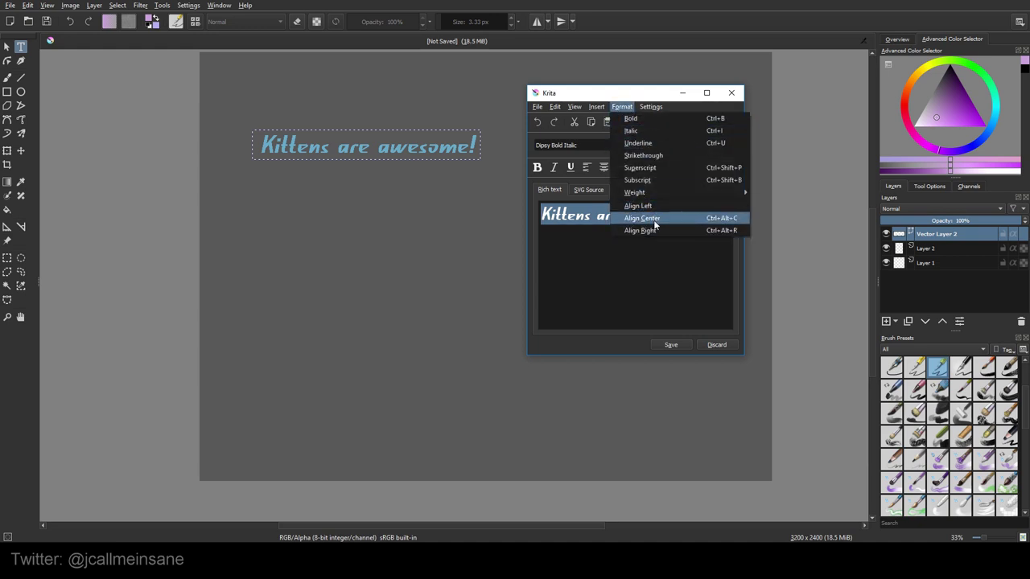
pyautogui.click(626, 291)
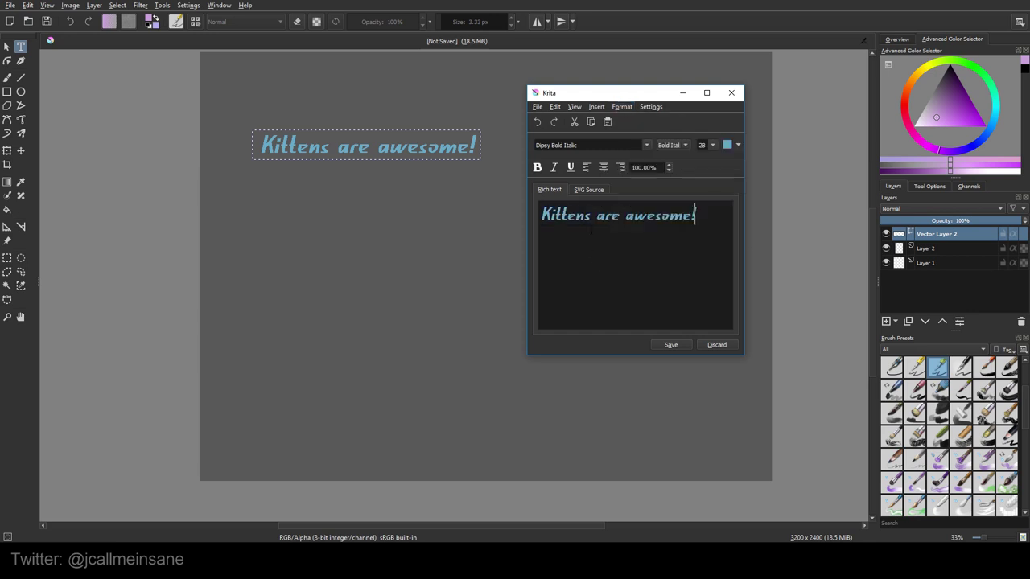
pyautogui.hotkey('shift', 'Left')
pyautogui.hotkey('shift', 'Left')
pyautogui.hotkey('shift', 'Left')
pyautogui.hotkey('shift', 'Left')
pyautogui.hotkey('shift', 'Left')
pyautogui.hotkey('shift', 'Left')
pyautogui.hotkey('ctrl', 'a')
pyautogui.click(622, 107)
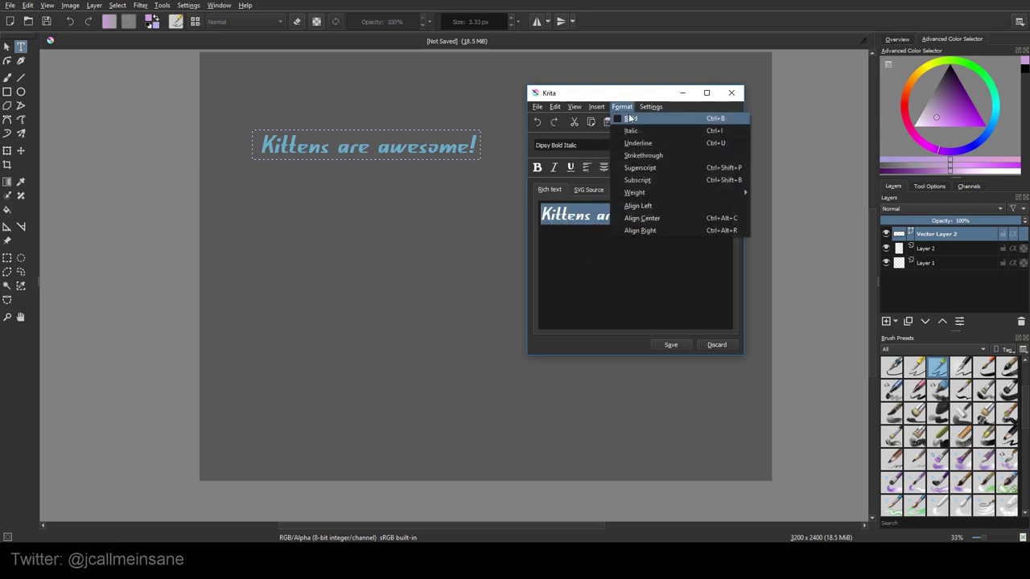
pyautogui.moveTo(651, 192)
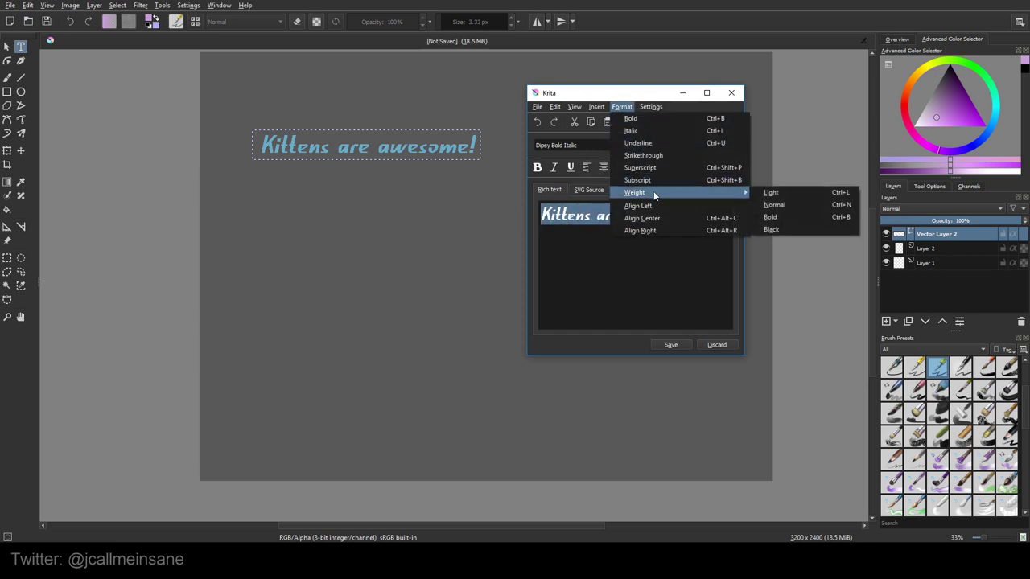
pyautogui.click(774, 218)
pyautogui.click(622, 107)
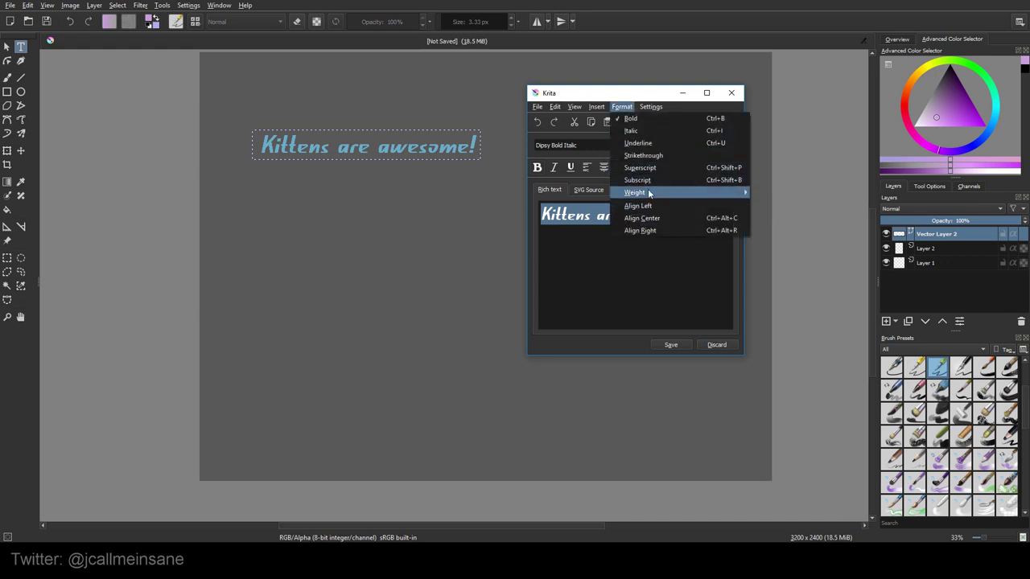
pyautogui.moveTo(651, 192)
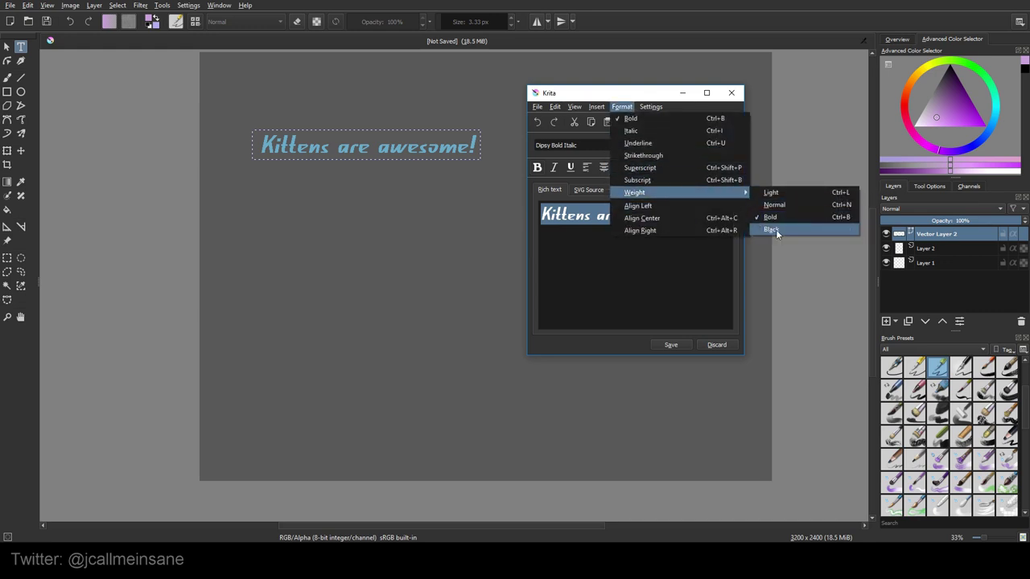
pyautogui.click(774, 230)
pyautogui.click(622, 107)
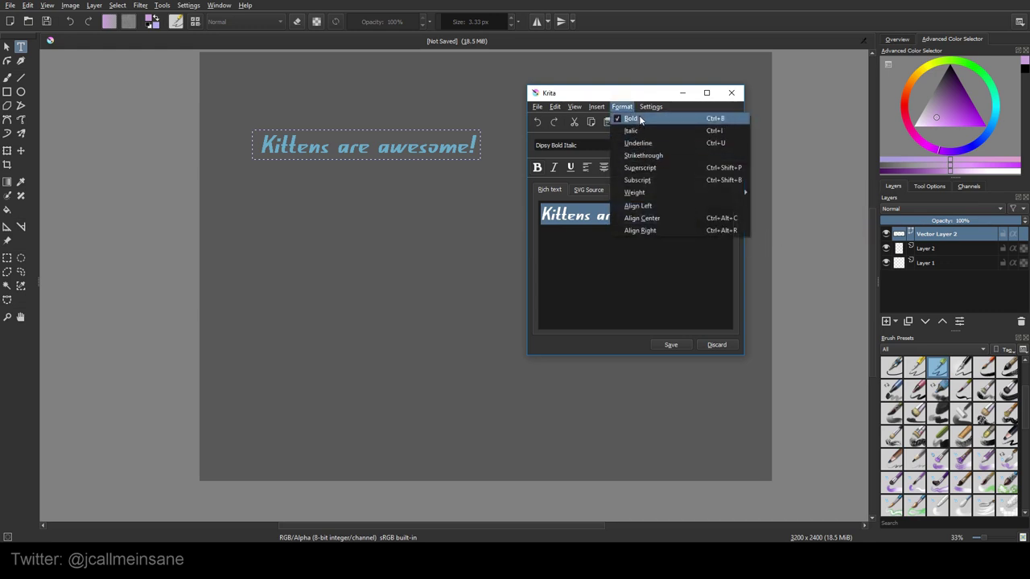
pyautogui.moveTo(659, 193)
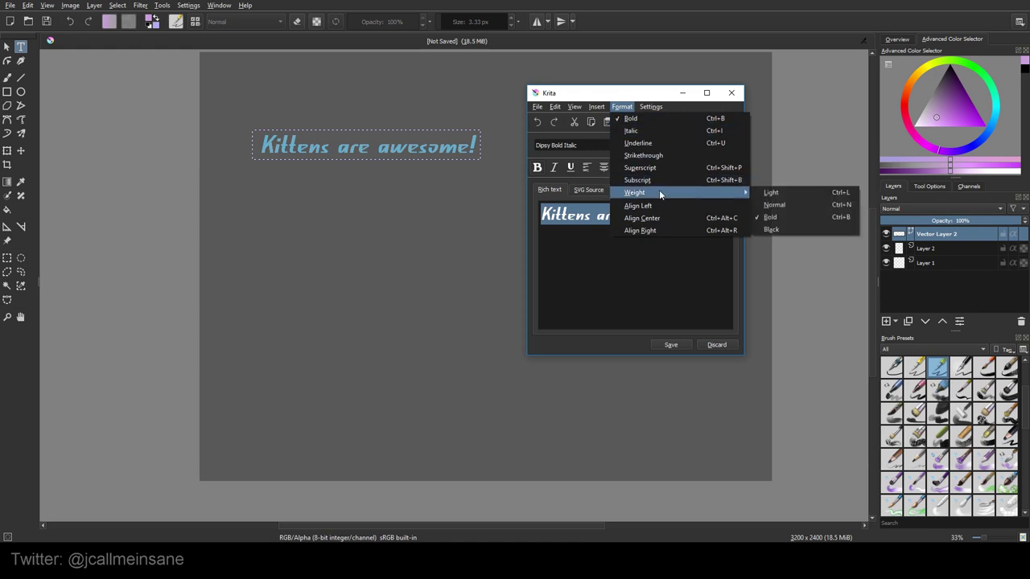
pyautogui.click(774, 205)
pyautogui.click(622, 107)
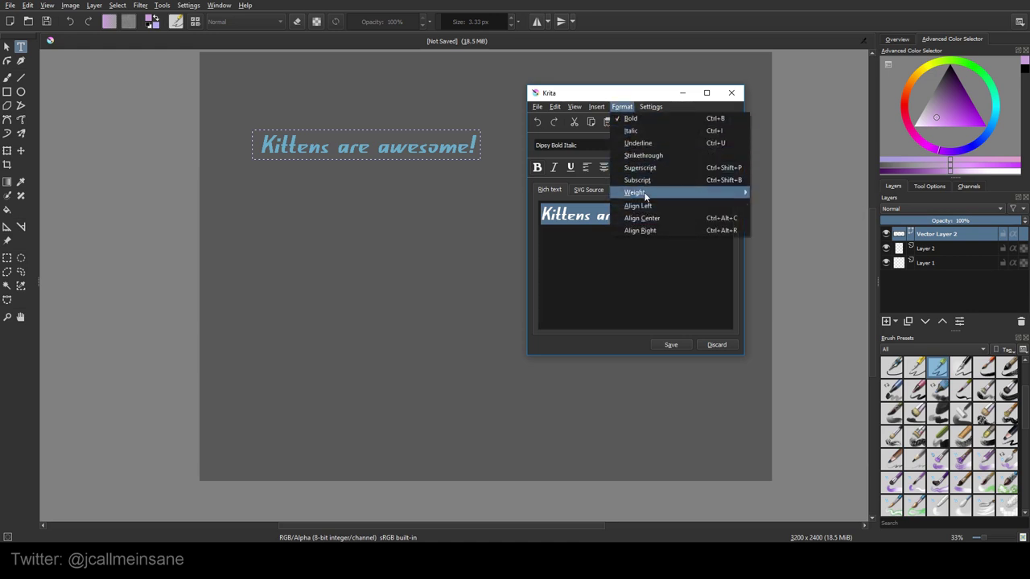
pyautogui.moveTo(659, 193)
pyautogui.click(773, 204)
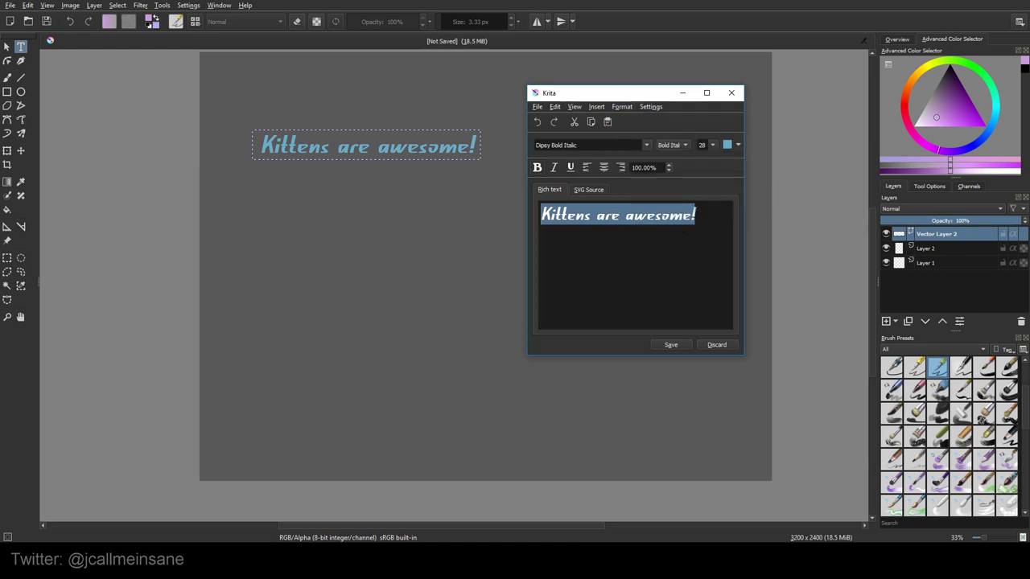
pyautogui.click(623, 107)
pyautogui.click(774, 204)
pyautogui.click(622, 107)
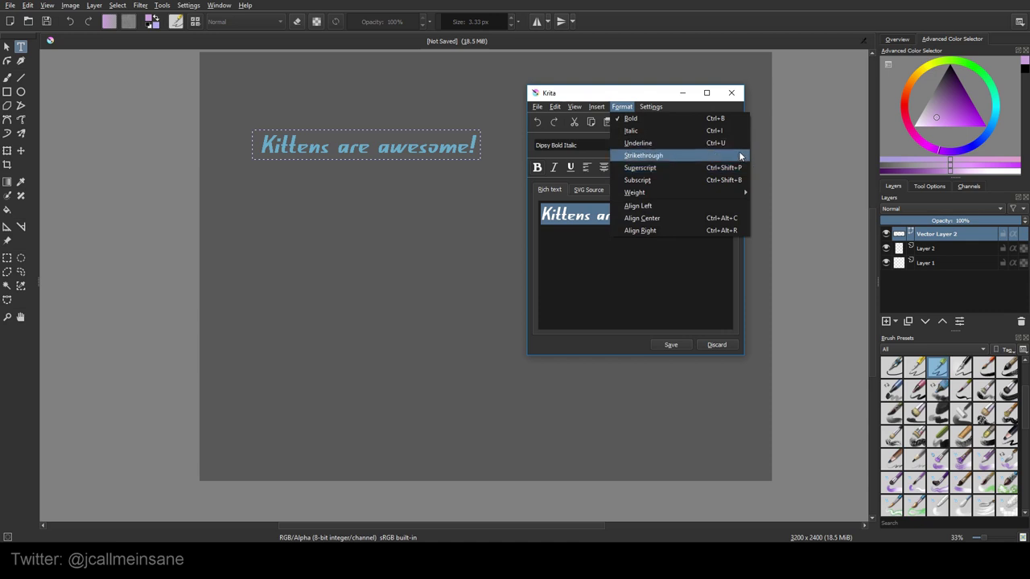
pyautogui.click(658, 155)
pyautogui.click(719, 234)
pyautogui.moveTo(718, 233); pyautogui.dragTo(540, 216)
pyautogui.click(622, 106)
pyautogui.click(659, 156)
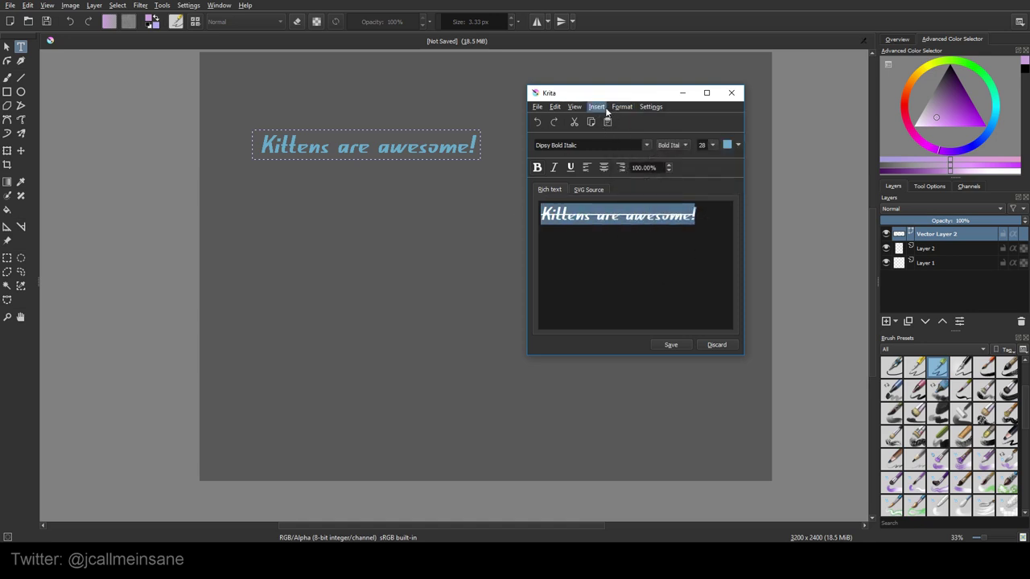
pyautogui.click(617, 107)
pyautogui.click(611, 107)
pyautogui.click(619, 107)
pyautogui.click(641, 168)
pyautogui.click(622, 106)
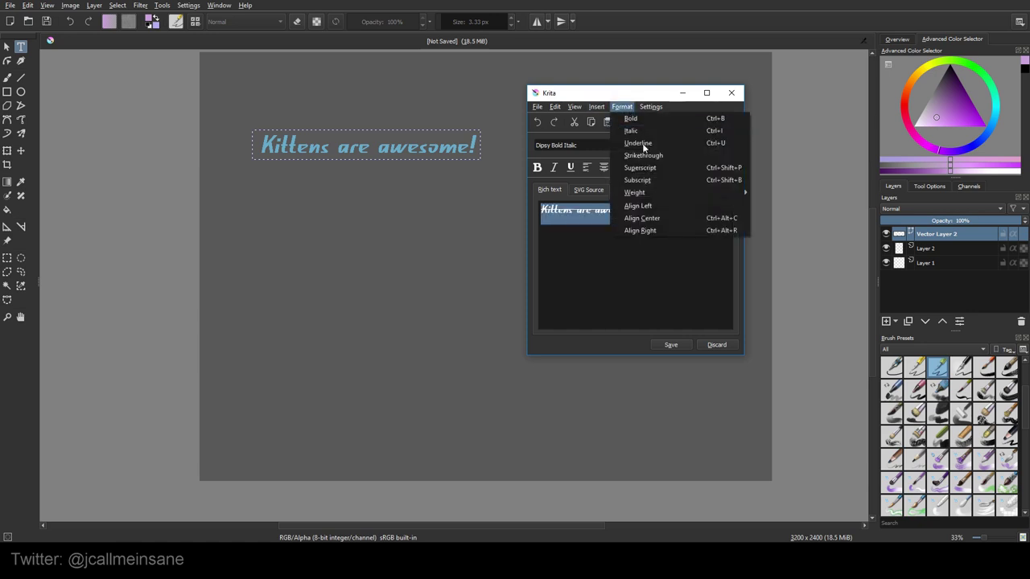
pyautogui.click(644, 179)
pyautogui.click(628, 107)
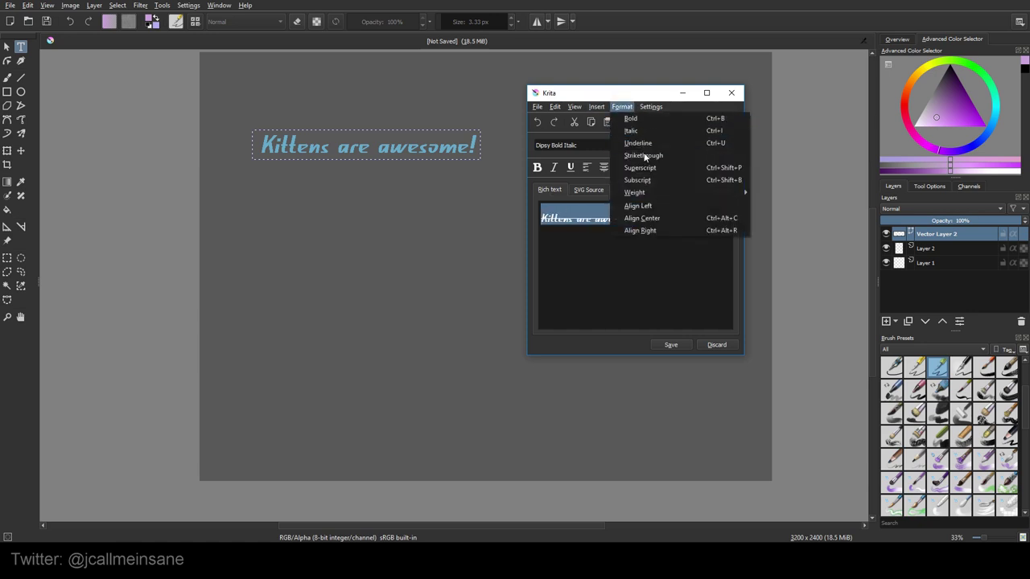
pyautogui.click(643, 168)
pyautogui.click(622, 106)
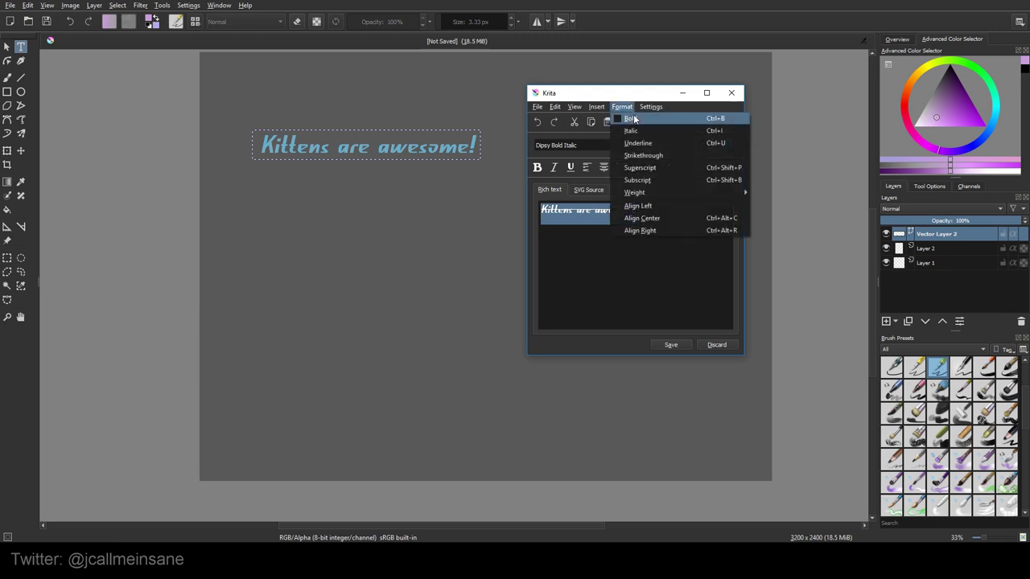
pyautogui.click(642, 168)
pyautogui.click(695, 214)
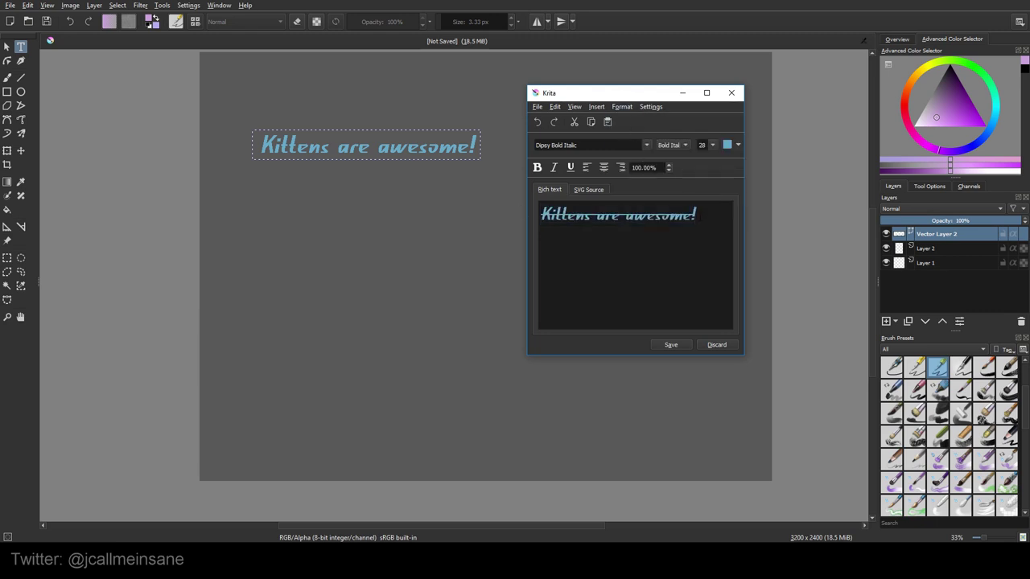
pyautogui.moveTo(695, 214); pyautogui.dragTo(528, 214)
pyautogui.click(622, 106)
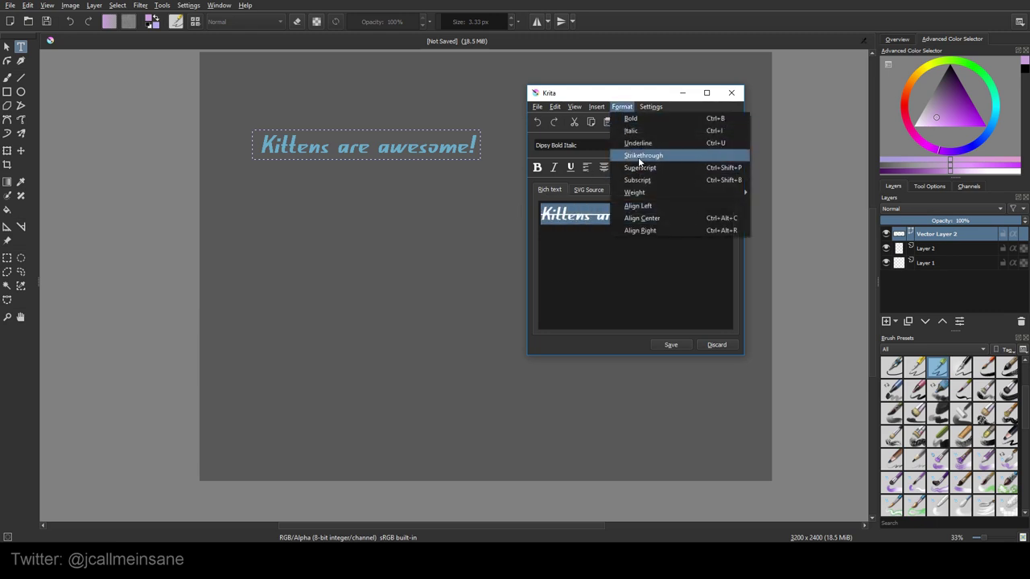
pyautogui.click(640, 158)
pyautogui.click(697, 243)
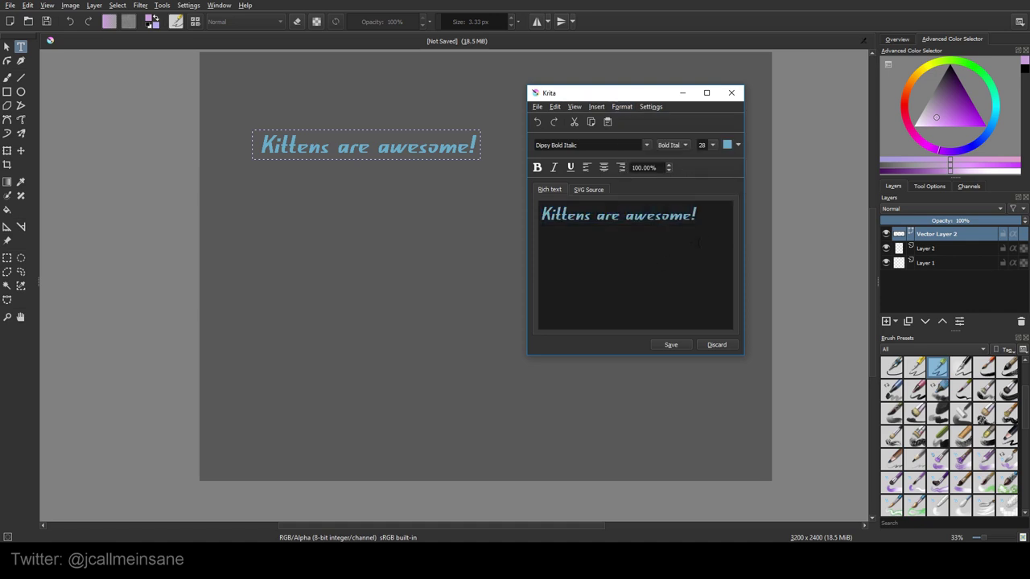
pyautogui.click(622, 106)
pyautogui.click(647, 156)
pyautogui.hotkey('ctrl', 'a')
pyautogui.click(622, 106)
pyautogui.click(644, 177)
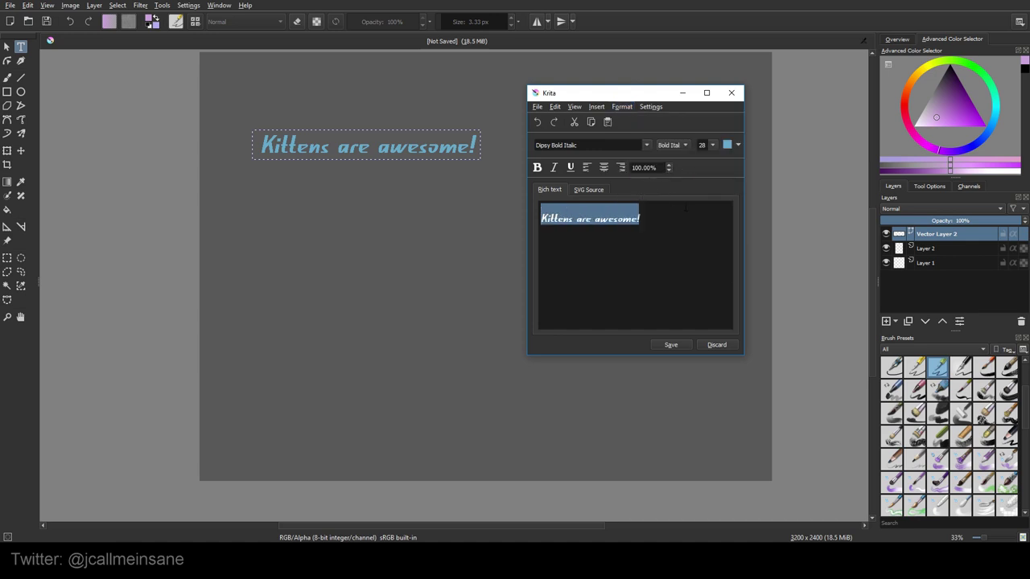
pyautogui.click(622, 106)
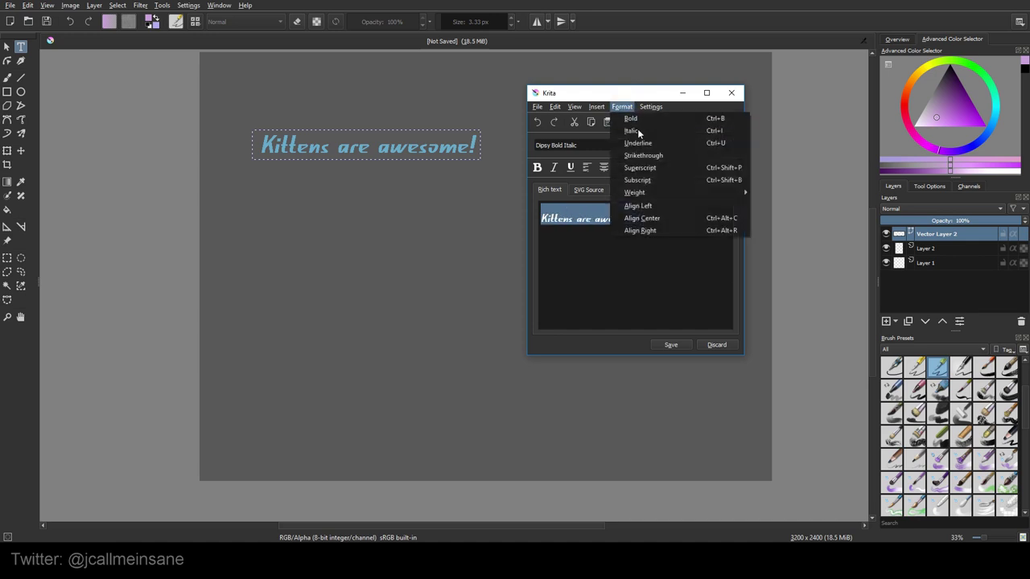
pyautogui.click(644, 177)
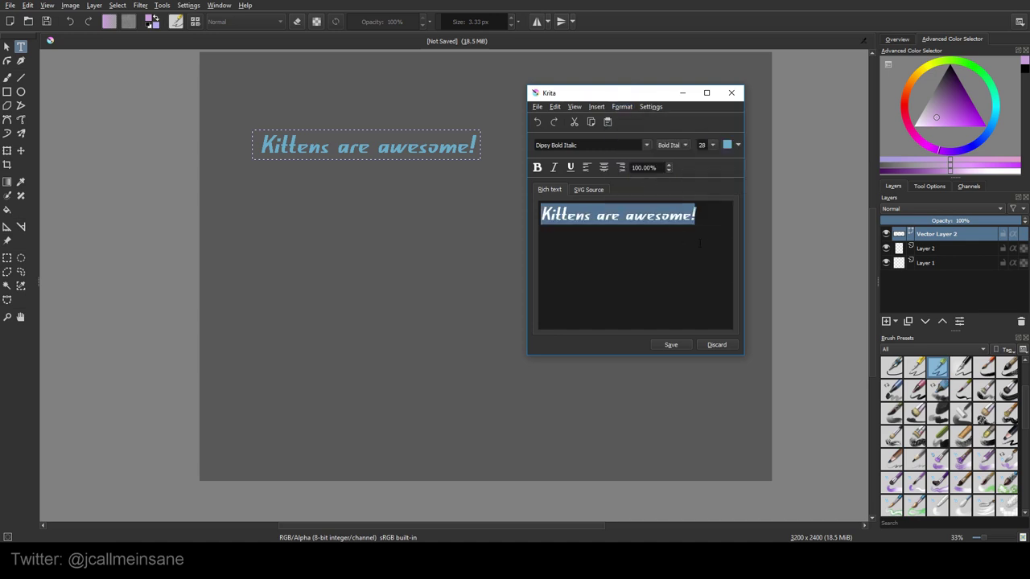
pyautogui.click(700, 243)
pyautogui.click(150, 23)
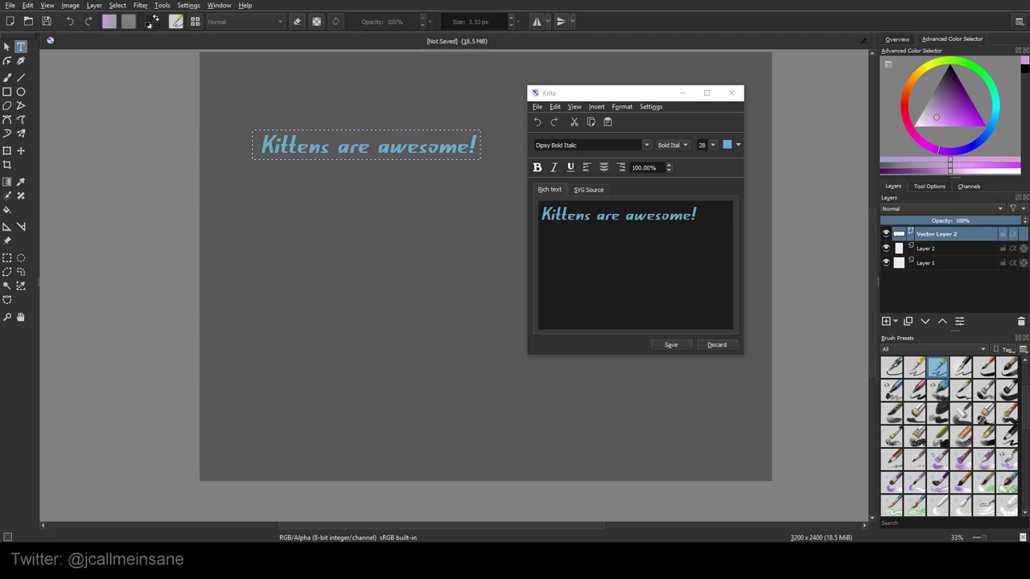
pyautogui.click(596, 107)
pyautogui.moveTo(602, 94); pyautogui.dragTo(619, 118)
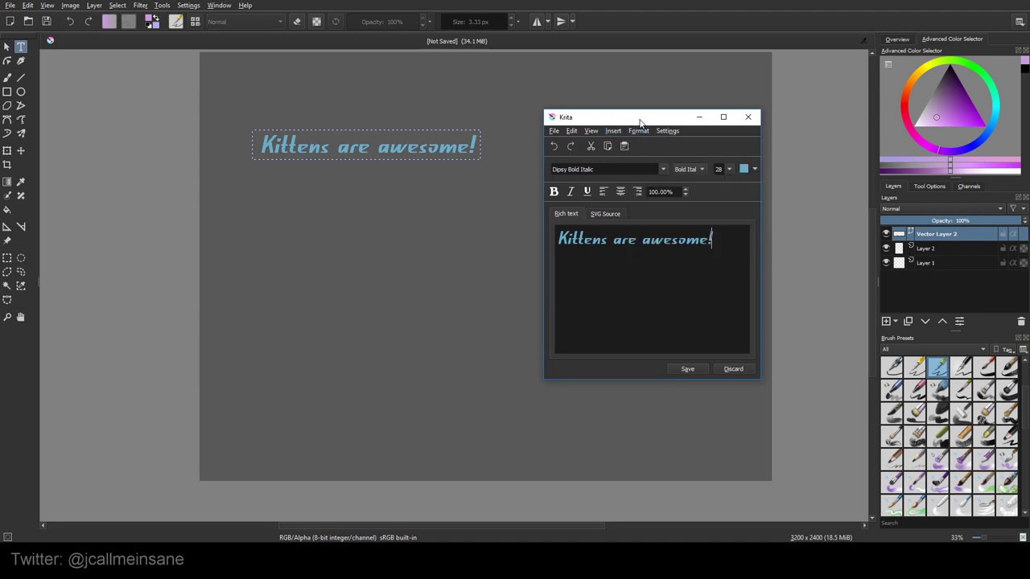
pyautogui.moveTo(633, 122); pyautogui.dragTo(677, 135)
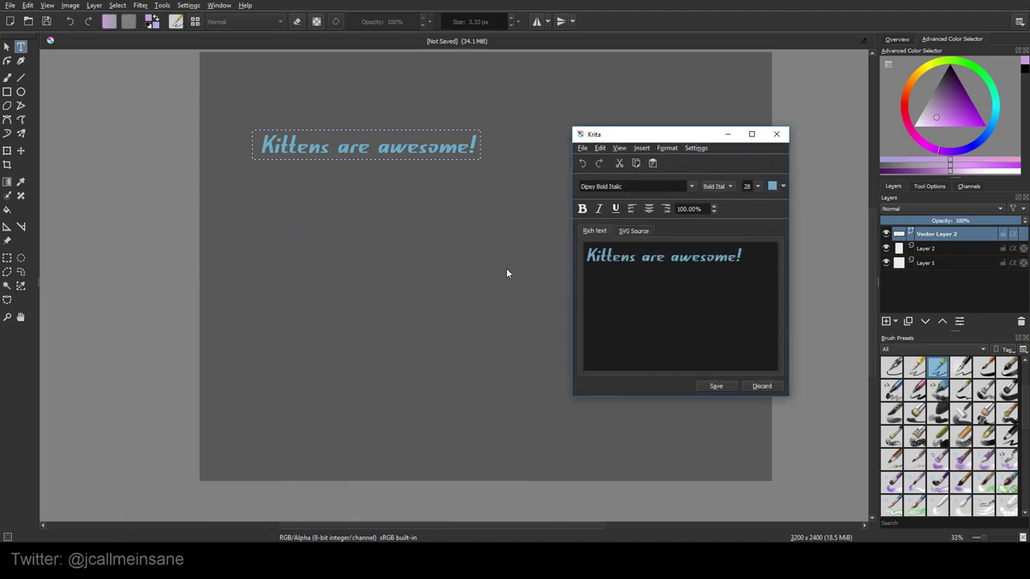
pyautogui.click(224, 575)
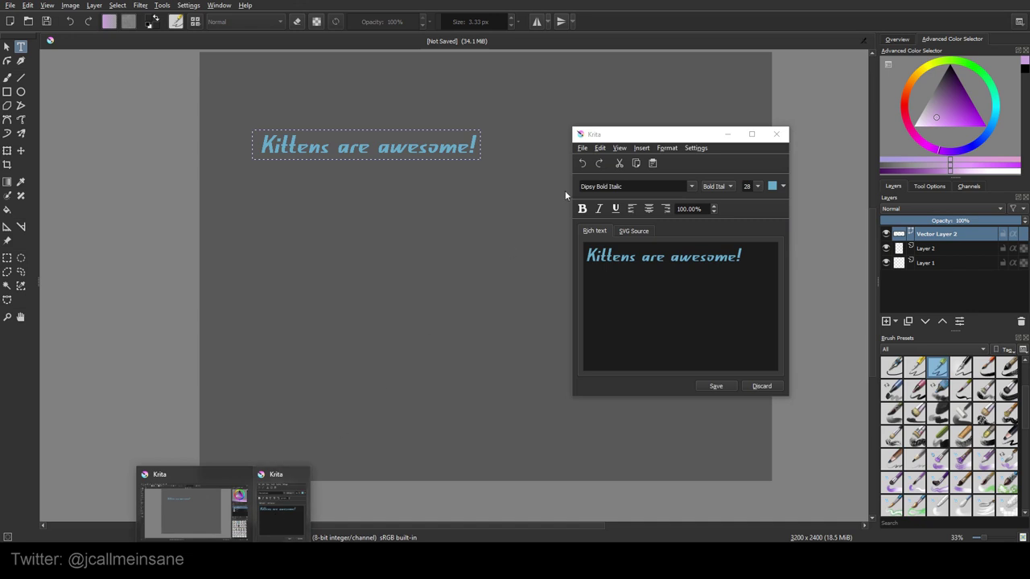
pyautogui.click(603, 171)
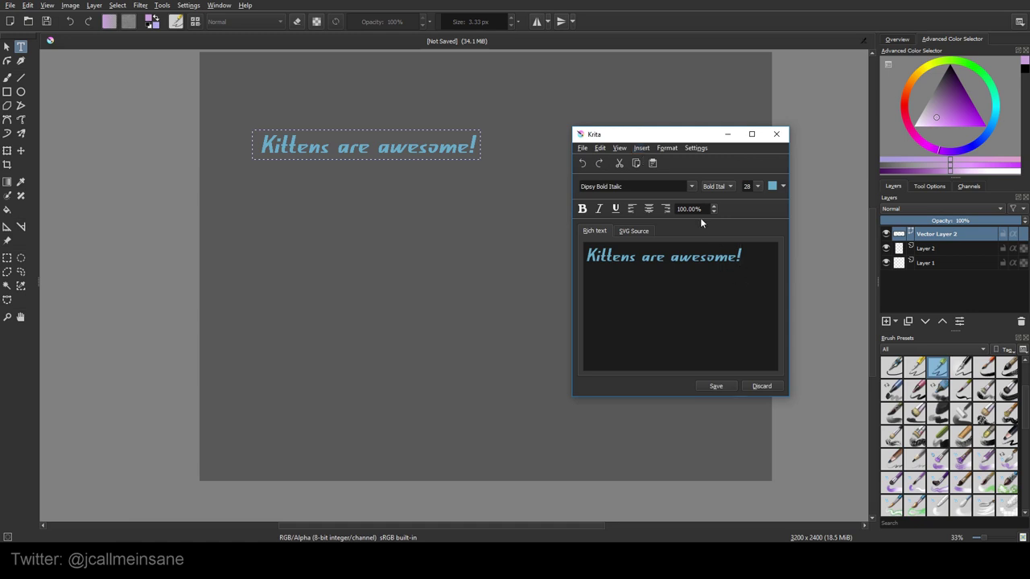
pyautogui.write("'")
pyautogui.press('BackSpace')
pyautogui.write('8')
pyautogui.press('BackSpace')
pyautogui.write('╚')
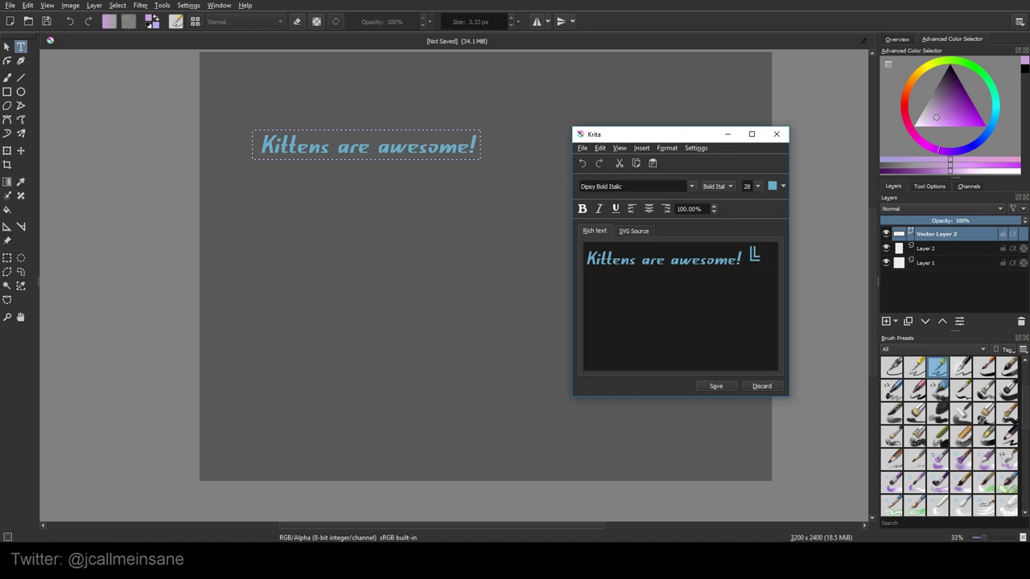
pyautogui.press('BackSpace')
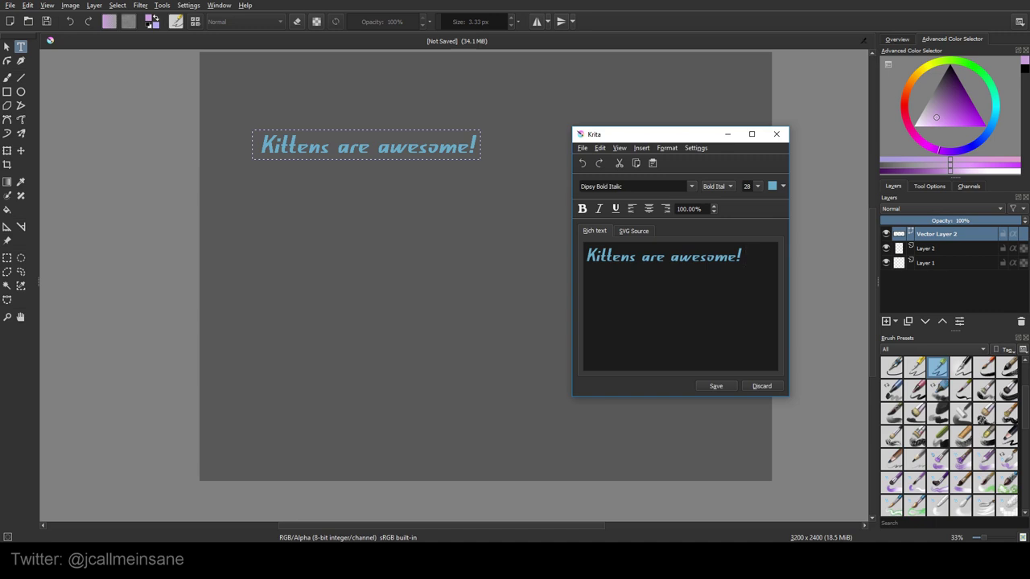
pyautogui.write('C')
pyautogui.press('BackSpace')
pyautogui.click(648, 231)
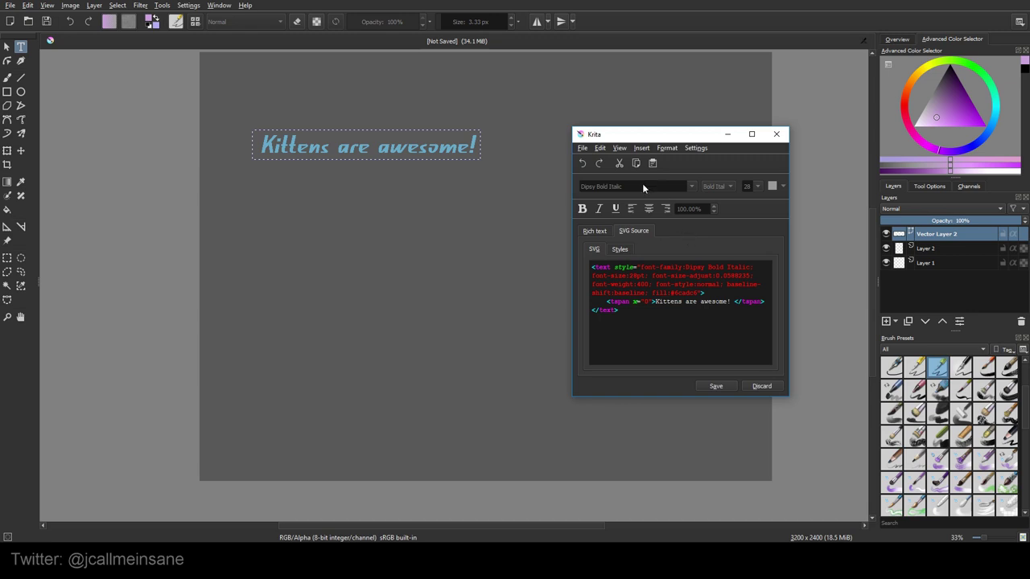
pyautogui.click(597, 231)
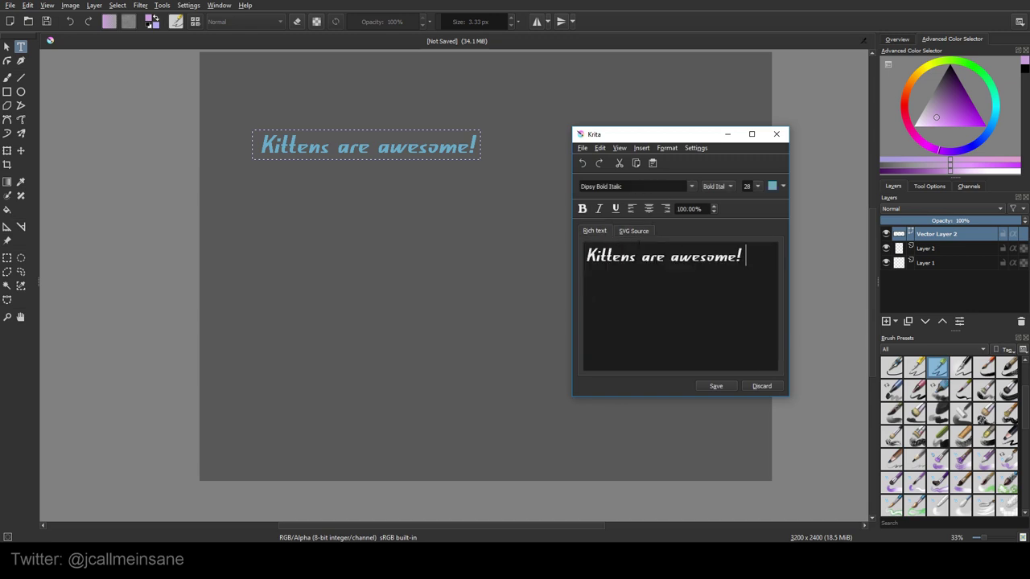
pyautogui.click(645, 230)
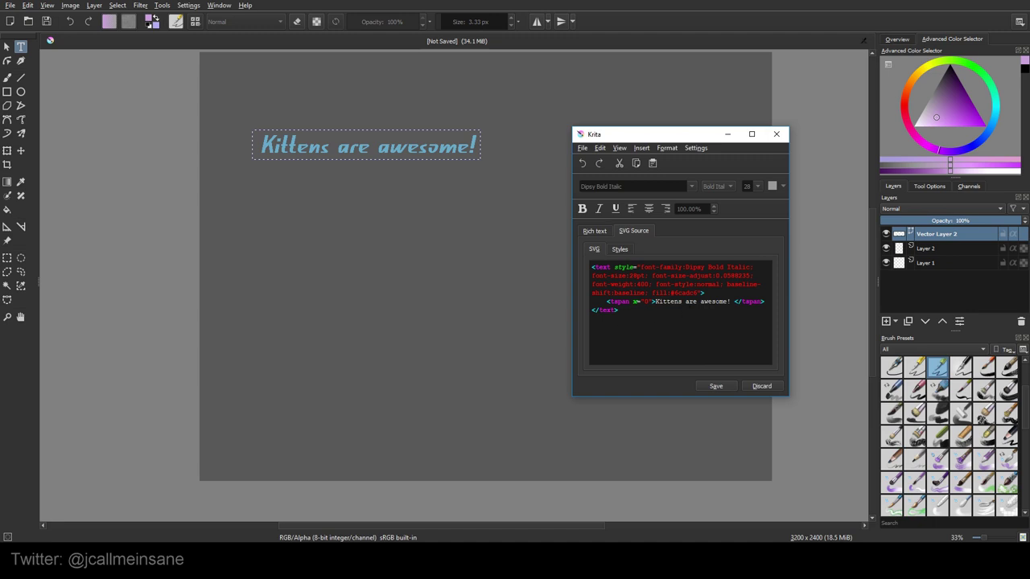
pyautogui.click(148, 24)
pyautogui.click(594, 231)
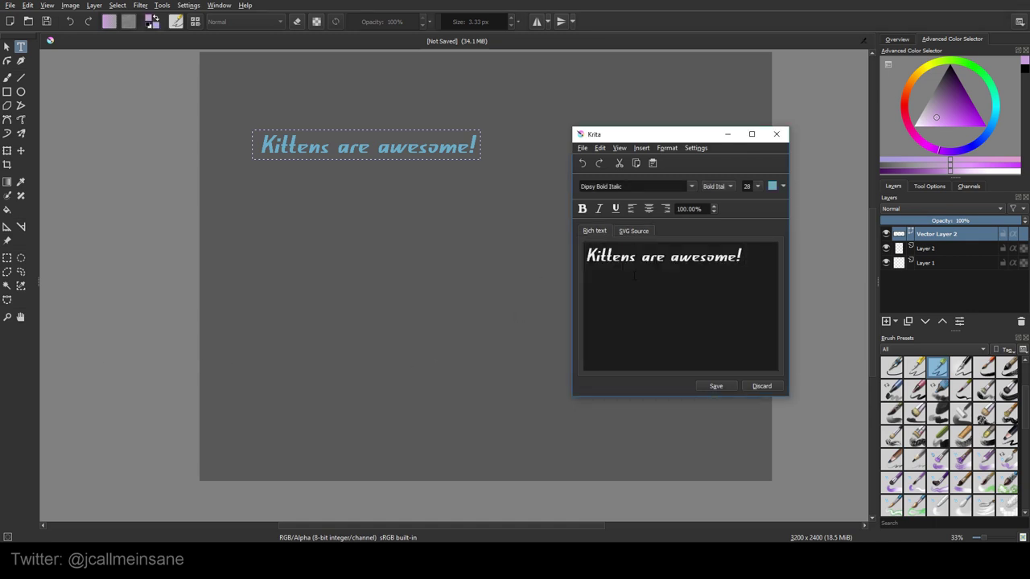
# - Open the text editor Settings, browse the Colors and Fonts tabs, and set Editor Mode to Both
pyautogui.click(694, 148)
pyautogui.click(708, 160)
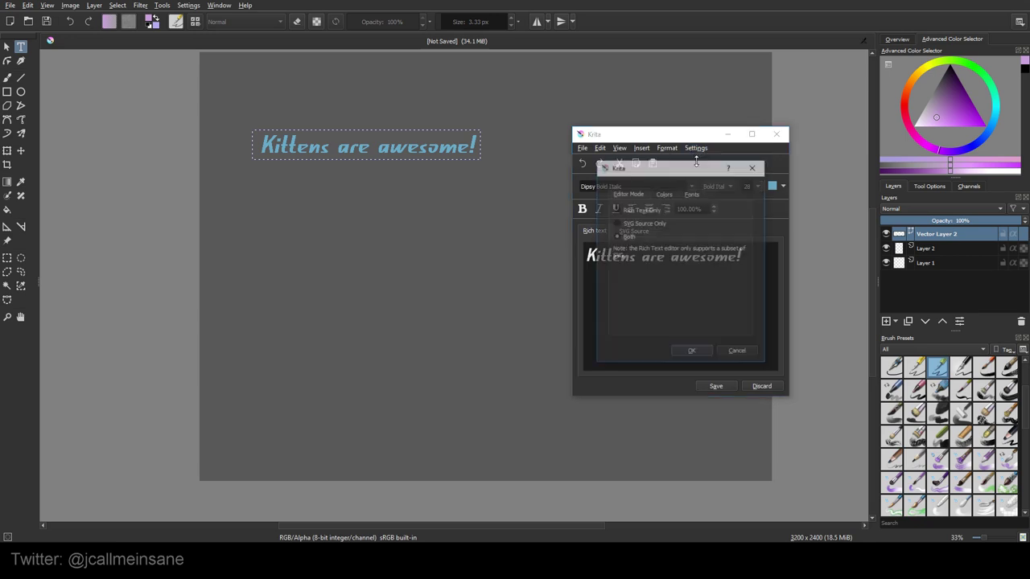
pyautogui.moveTo(691, 168); pyautogui.dragTo(361, 240)
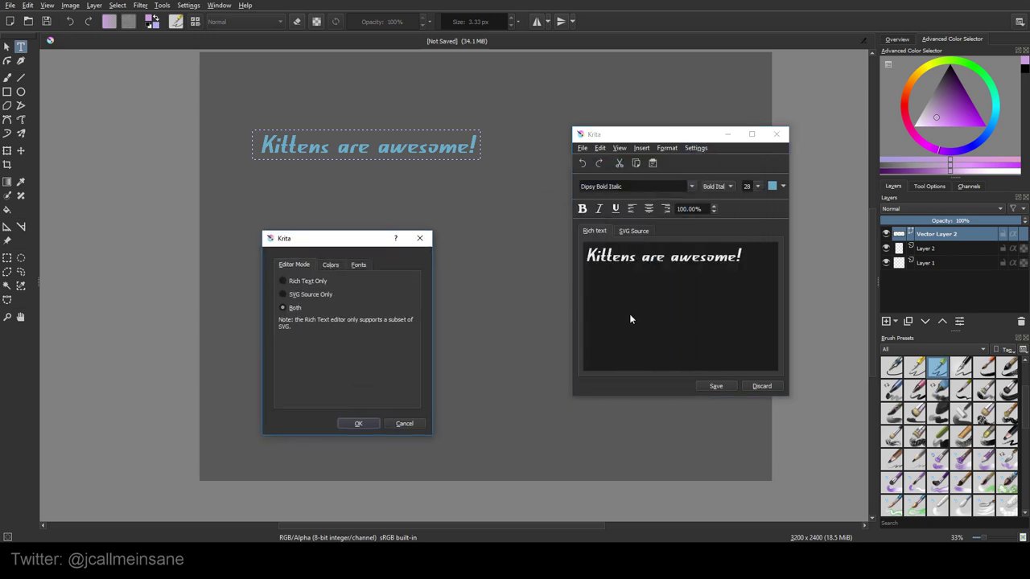
pyautogui.click(330, 265)
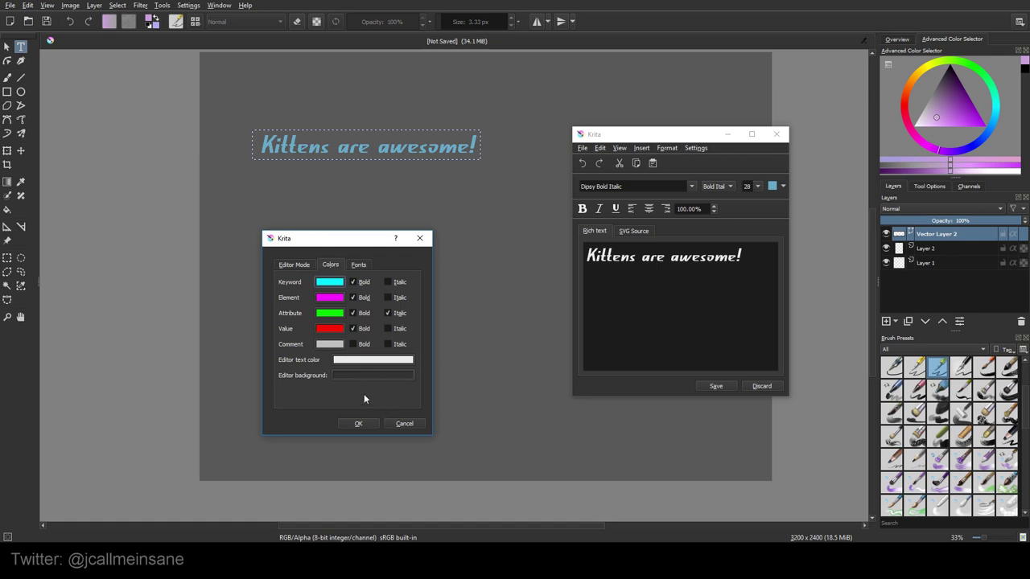
pyautogui.click(358, 265)
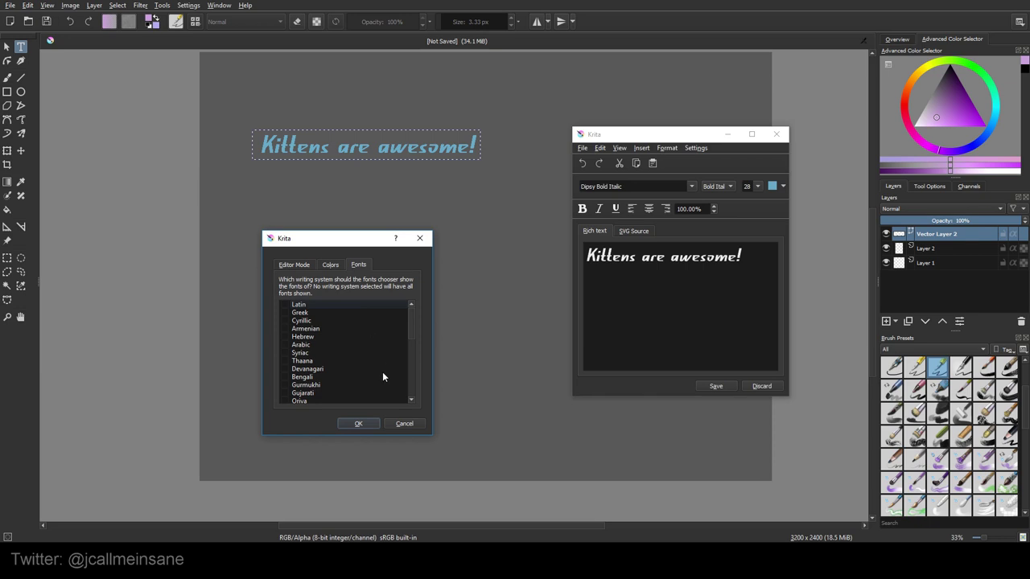
pyautogui.moveTo(415, 325); pyautogui.dragTo(412, 394)
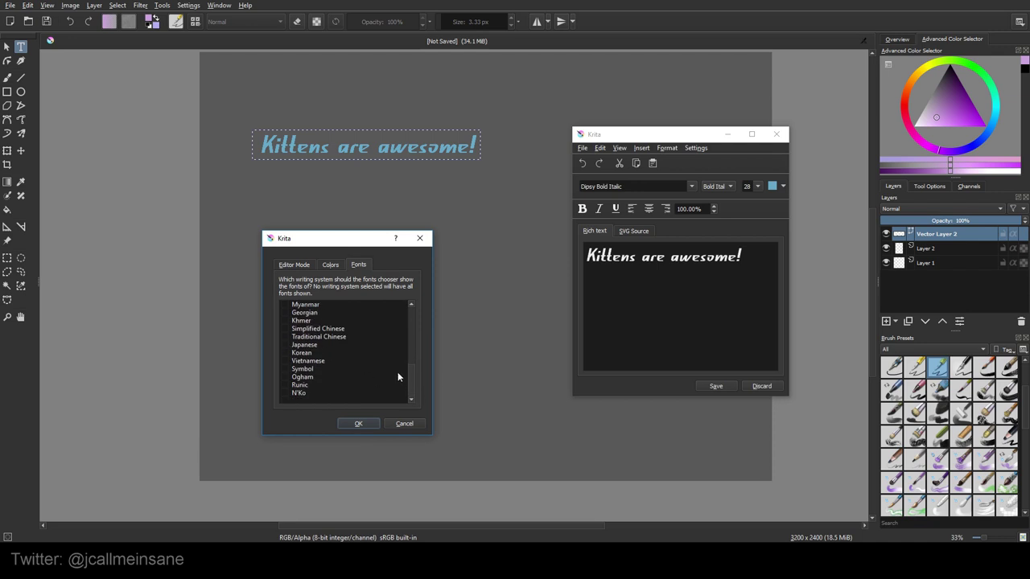
pyautogui.scroll(6, 412, 360)
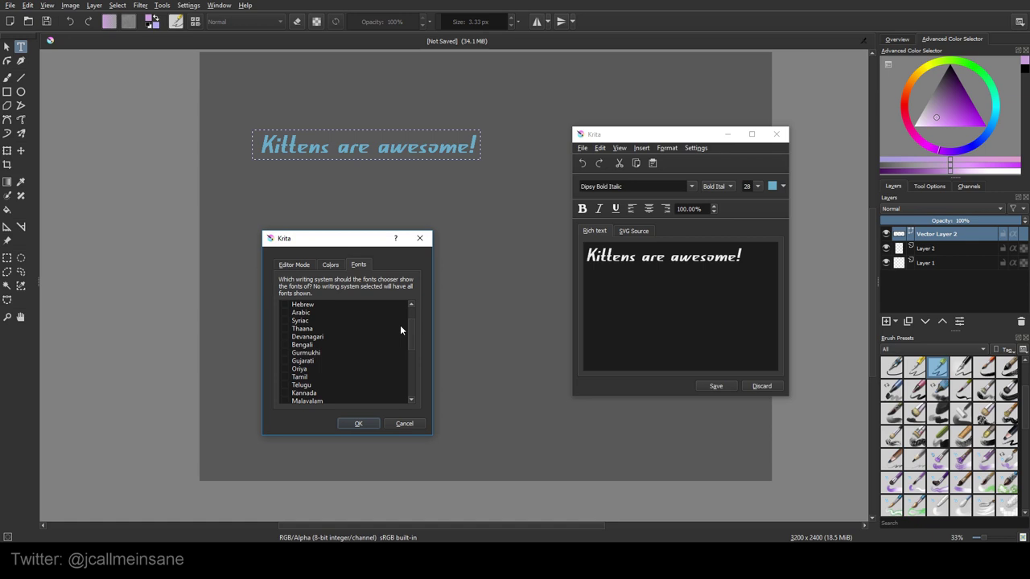
pyautogui.click(294, 265)
pyautogui.click(358, 265)
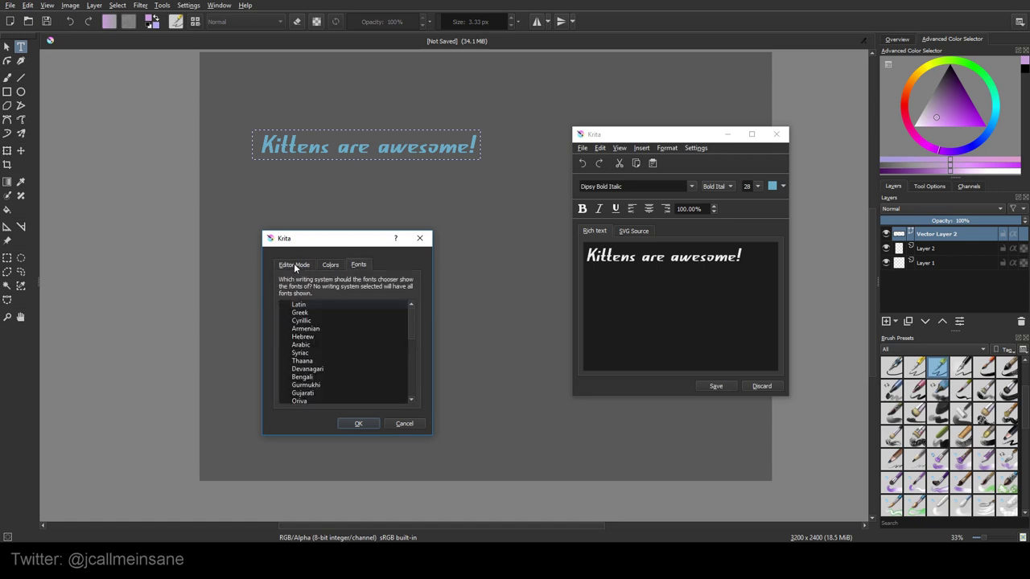
pyautogui.click(295, 265)
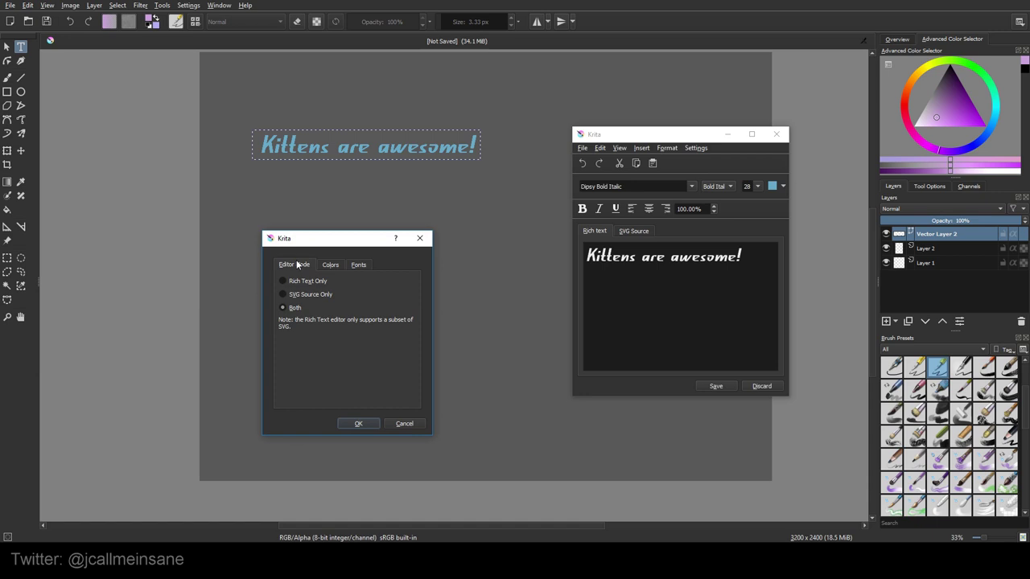
# - Confirm the Both editor mode with OK and try selecting the sentence in the editor
pyautogui.click(363, 422)
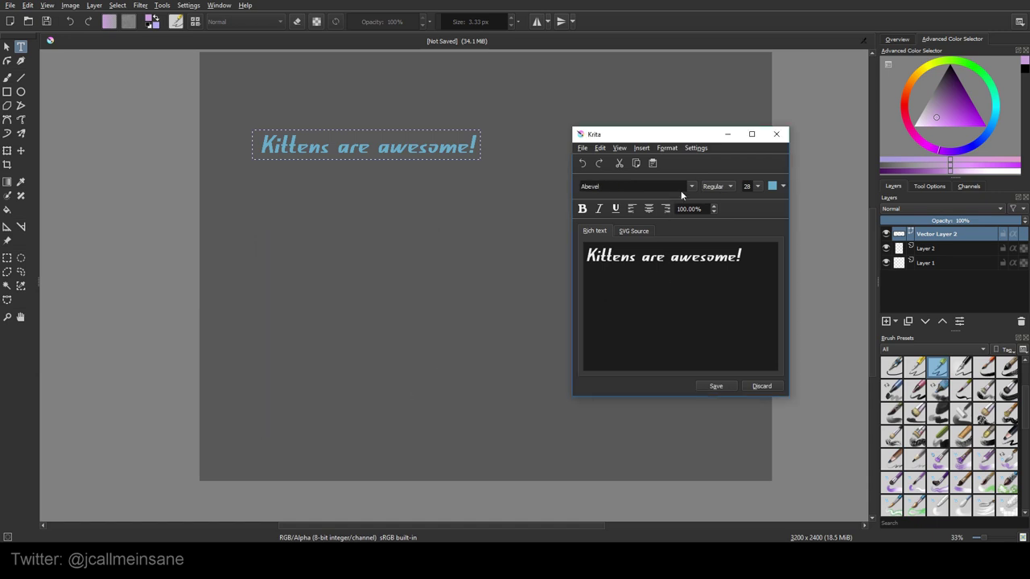
pyautogui.moveTo(753, 259); pyautogui.dragTo(585, 256)
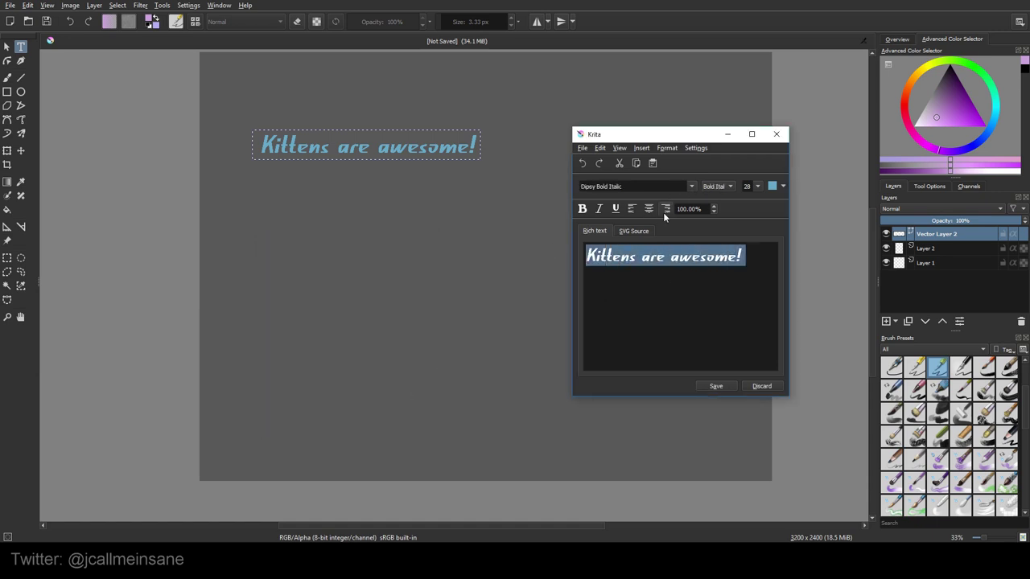
pyautogui.click(752, 259)
pyautogui.moveTo(748, 257); pyautogui.dragTo(569, 263)
pyautogui.click(748, 257)
pyautogui.moveTo(747, 257); pyautogui.dragTo(585, 255)
pyautogui.click(679, 289)
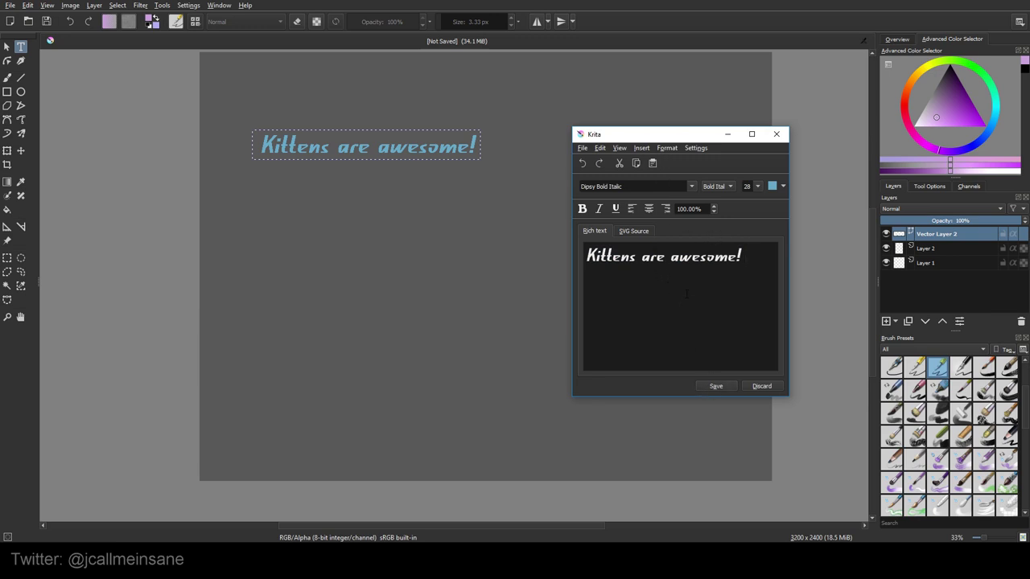
# - Open the editor's Edit menu and close it without choosing a command
pyautogui.click(600, 148)
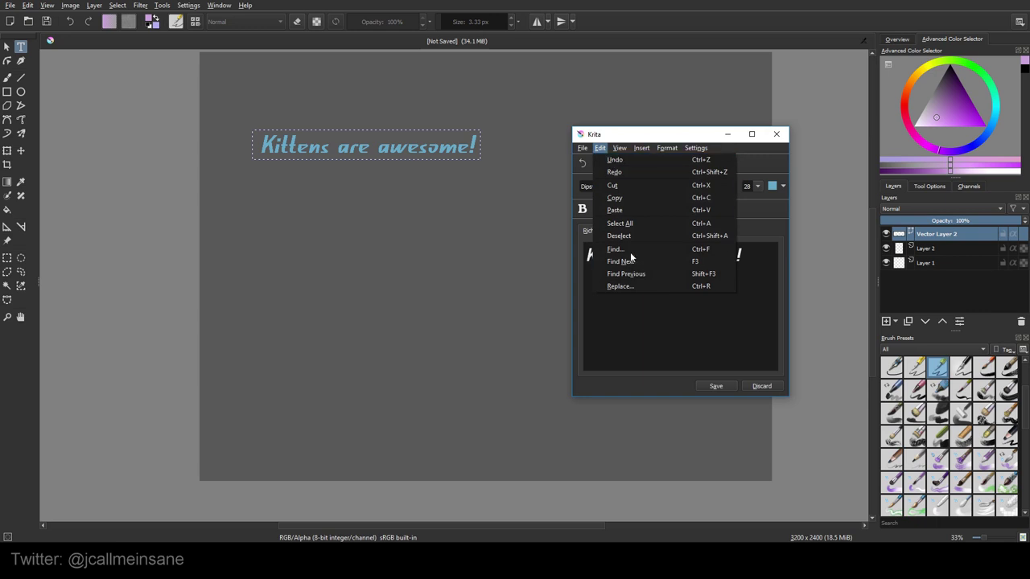
pyautogui.moveTo(618, 148)
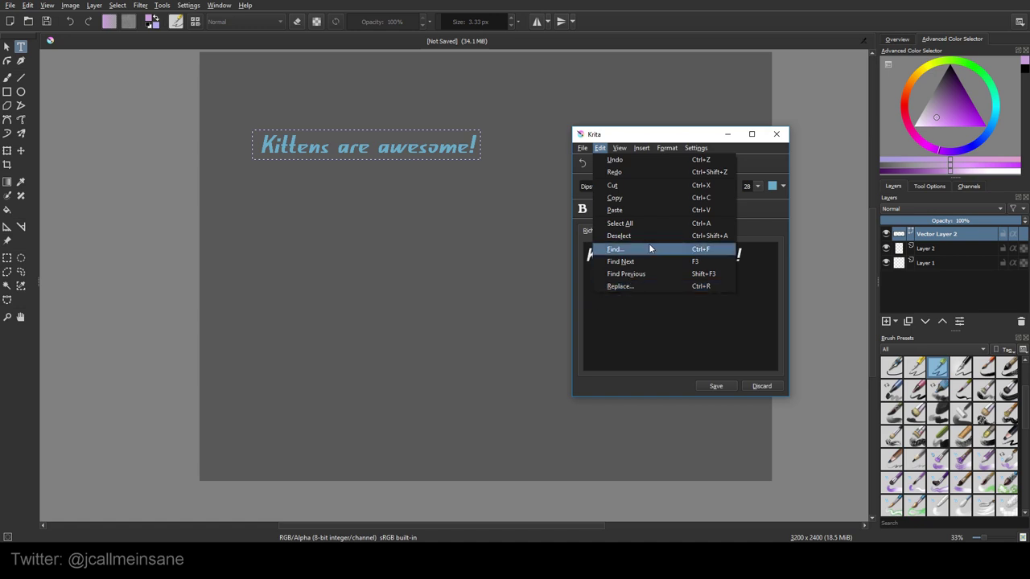
pyautogui.click(646, 330)
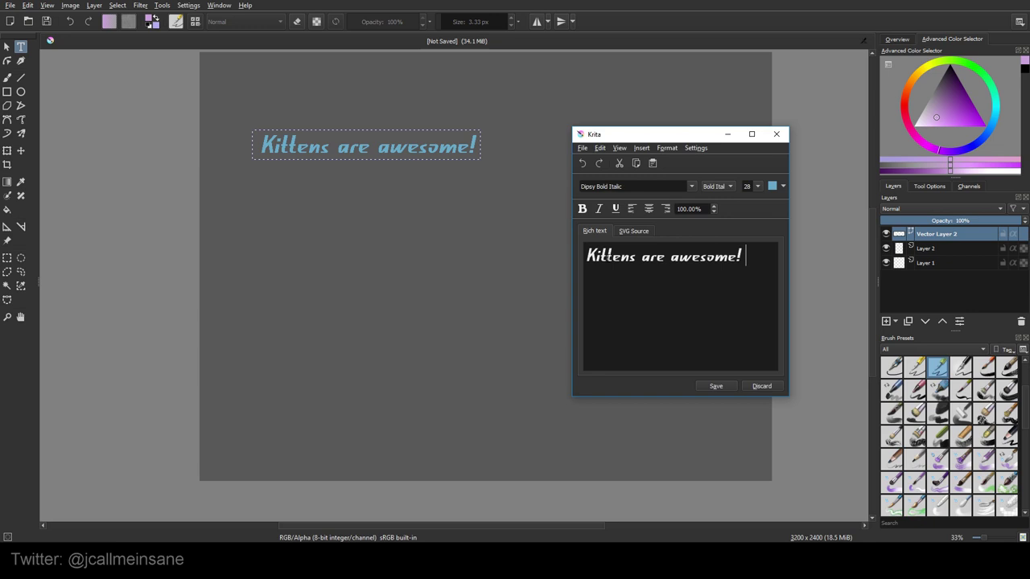
# - Toggle the editor's View menu a few times, then close the text editor window
pyautogui.click(619, 148)
pyautogui.click(620, 148)
pyautogui.click(620, 148)
pyautogui.click(619, 148)
pyautogui.click(620, 148)
pyautogui.click(620, 149)
pyautogui.click(782, 135)
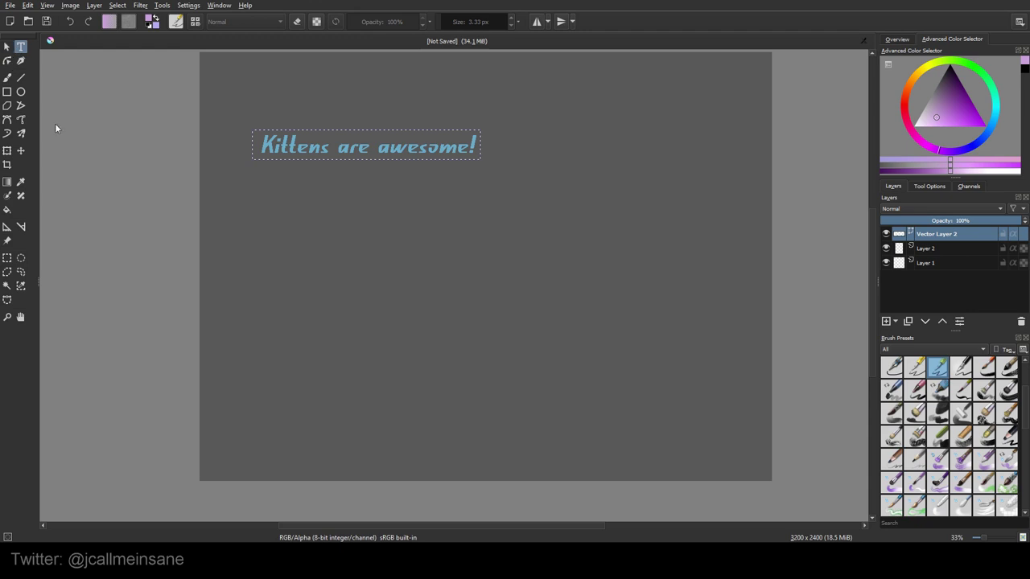
# - Drag the 'Kittens are awesome!' text to the canvas centre and shift its layer toward the top centre
pyautogui.click(7, 47)
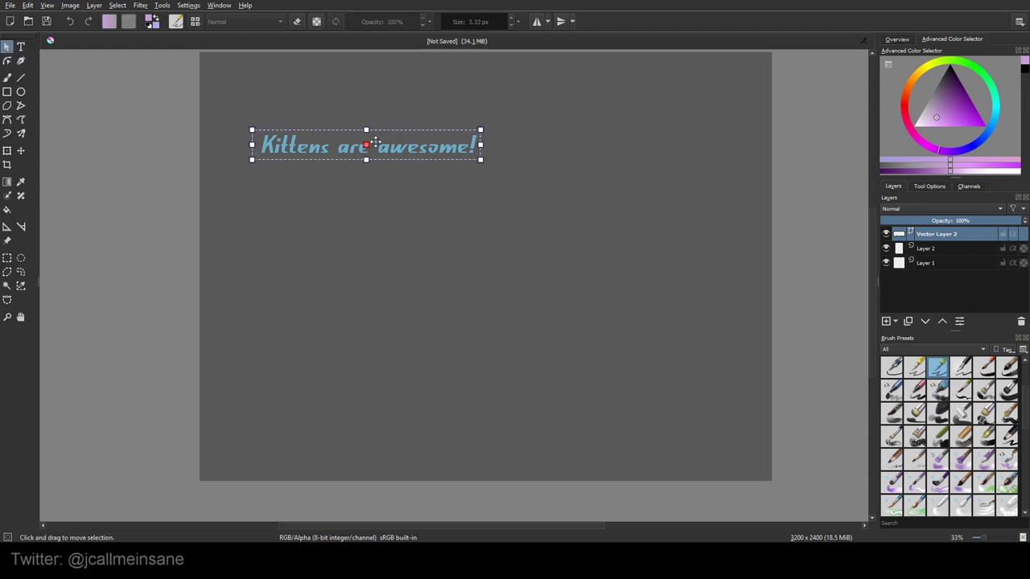
pyautogui.moveTo(386, 145); pyautogui.dragTo(564, 262)
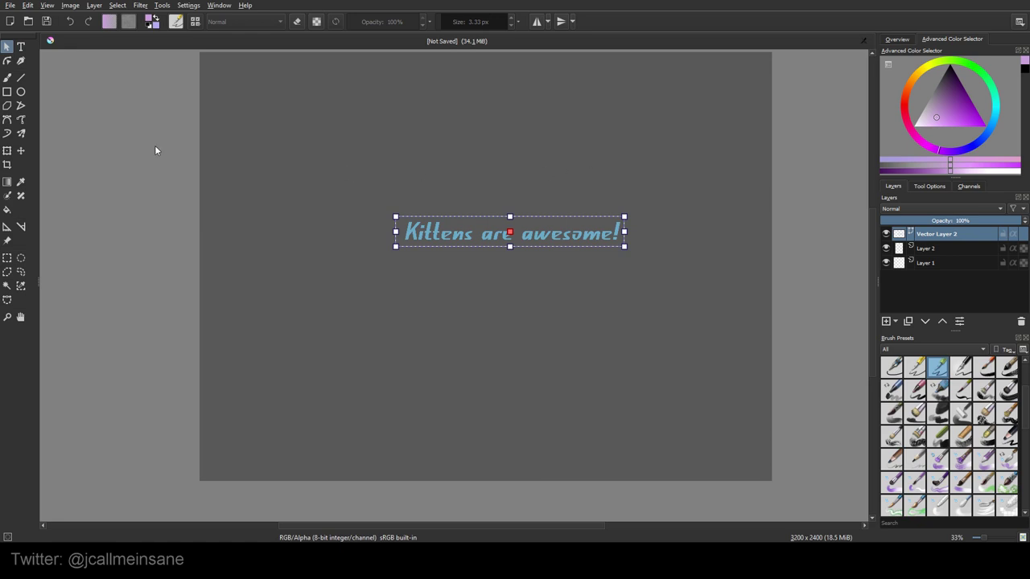
pyautogui.click(20, 151)
pyautogui.moveTo(454, 279); pyautogui.dragTo(377, 202)
# - Nudge the text slightly lower and right, then switch to the freehand brush
pyautogui.click(6, 46)
pyautogui.click(21, 150)
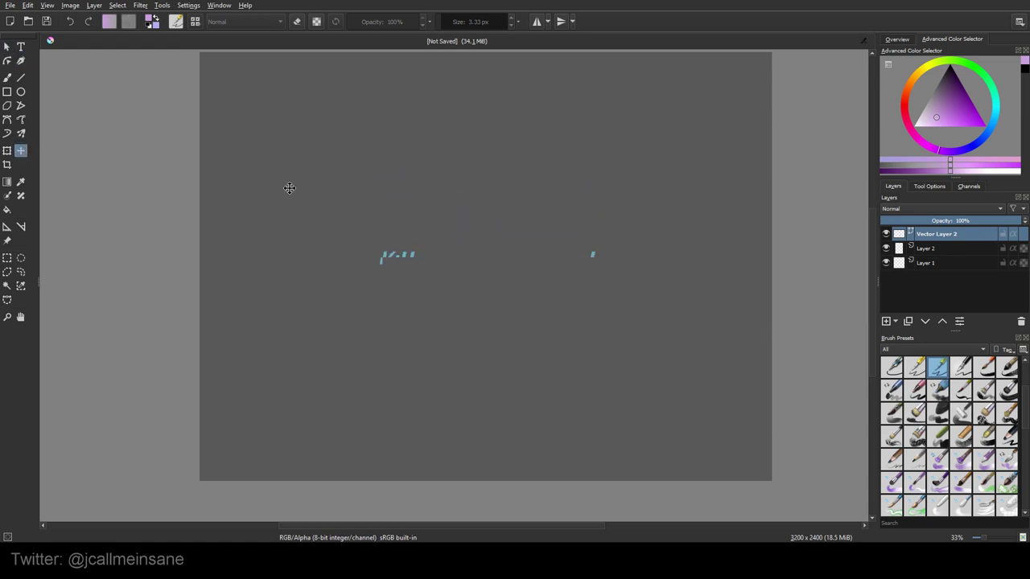
pyautogui.click(7, 46)
pyautogui.moveTo(445, 200)
pyautogui.mouseDown()
pyautogui.moveTo(446, 213)
pyautogui.moveTo(430, 204)
pyautogui.moveTo(455, 216)
pyautogui.mouseUp()
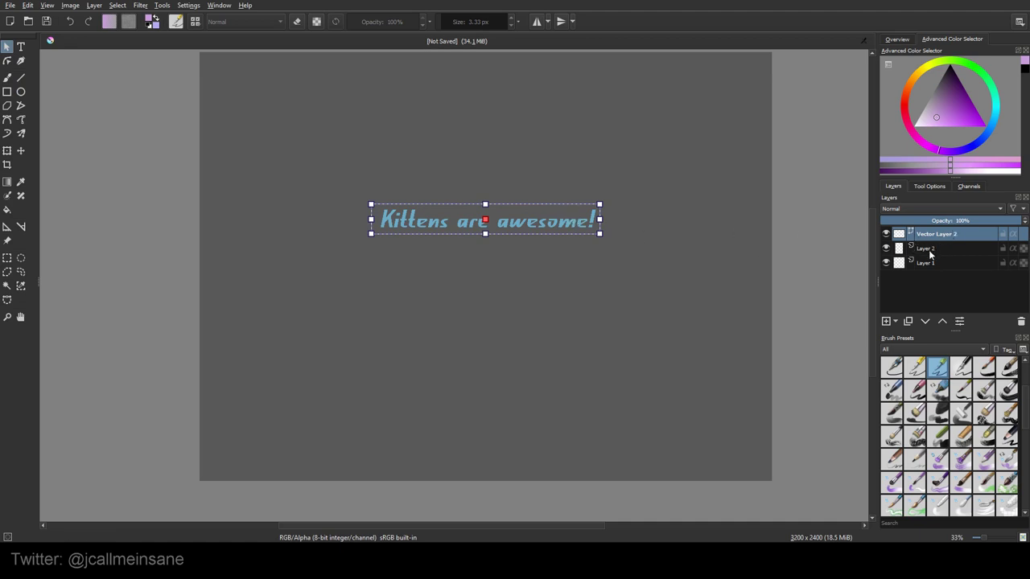
pyautogui.press('b')
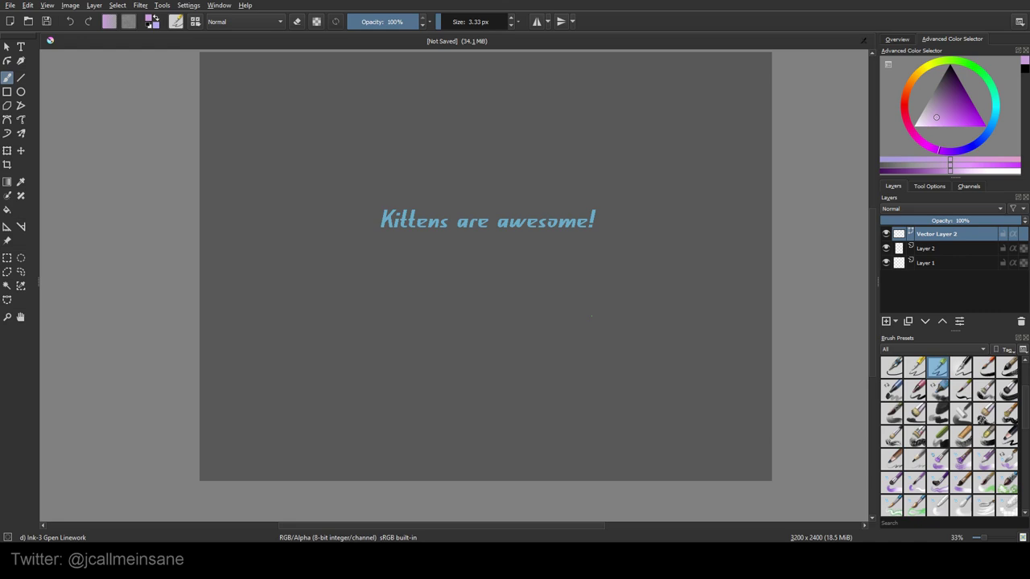
# - Zoom out from 400% to about 33% and pan until the whole title and page show
pyautogui.scroll(3, 592, 316)
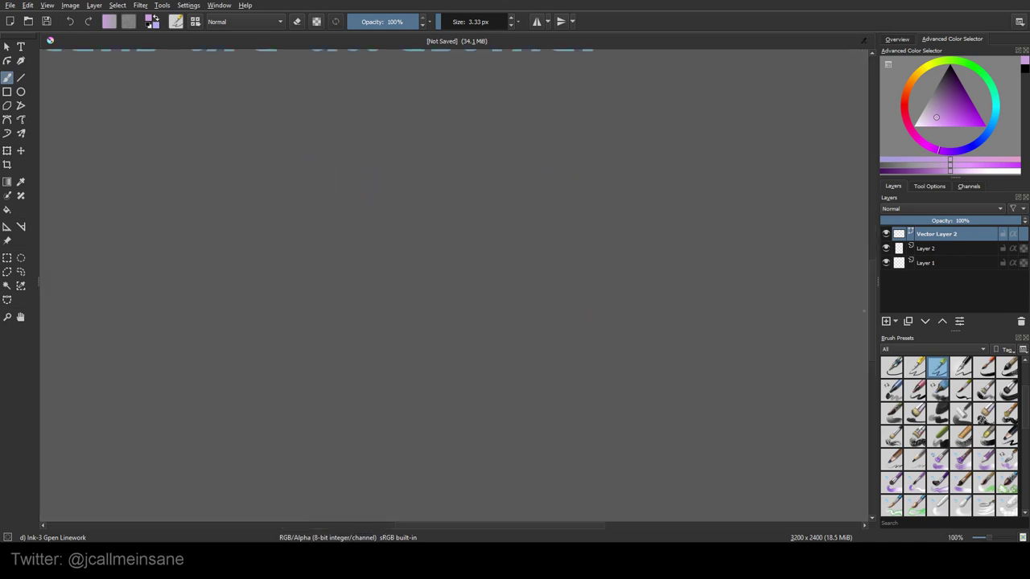
pyautogui.scroll(6, 611, 253)
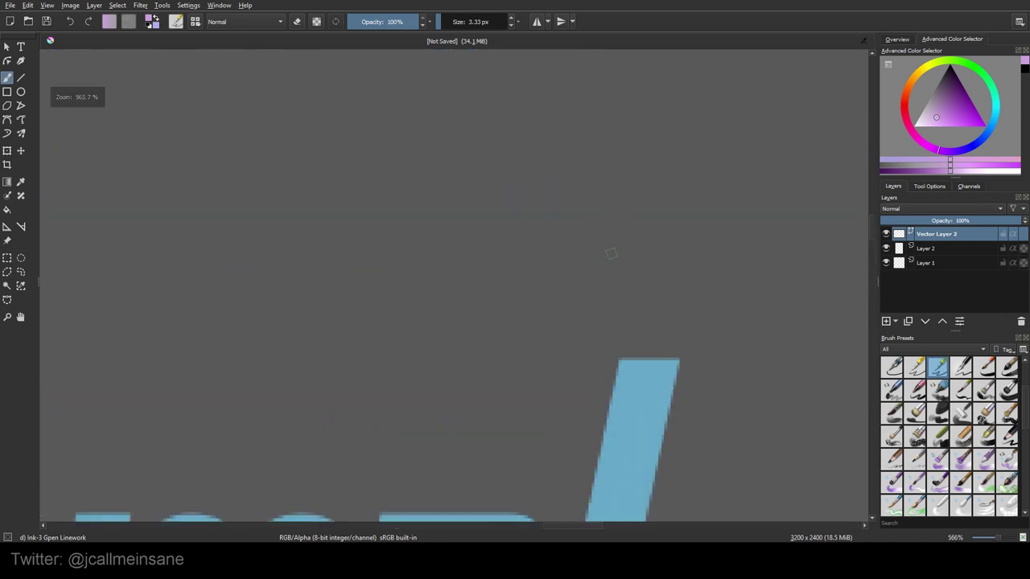
pyautogui.scroll(-1, 611, 256)
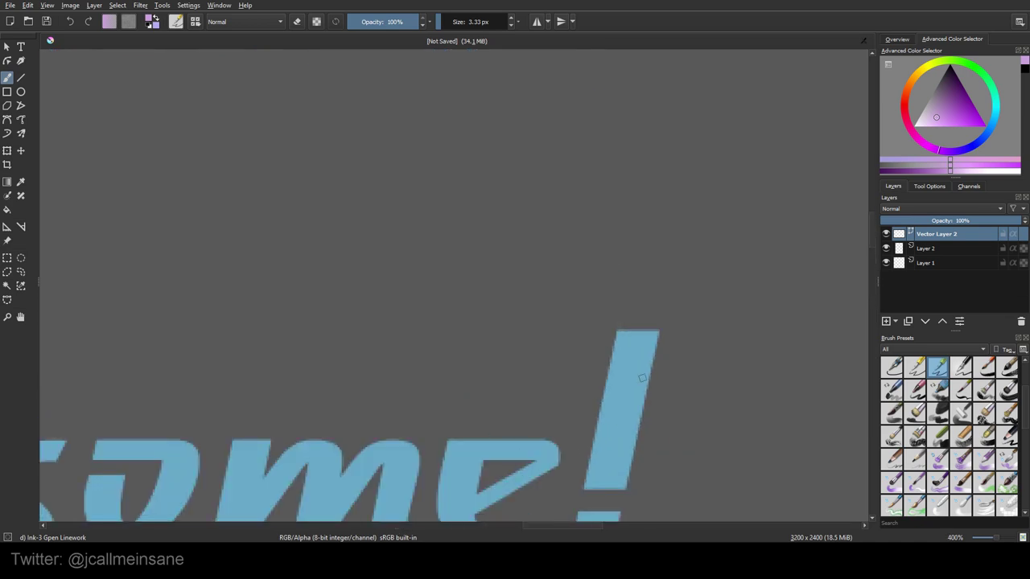
pyautogui.scroll(-6, 693, 296)
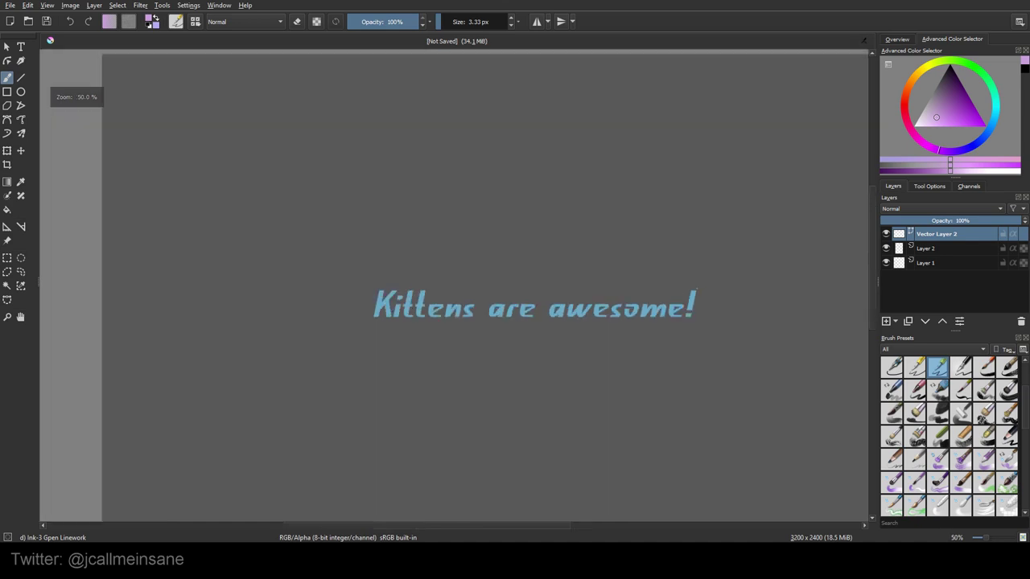
pyautogui.scroll(-1, 694, 304)
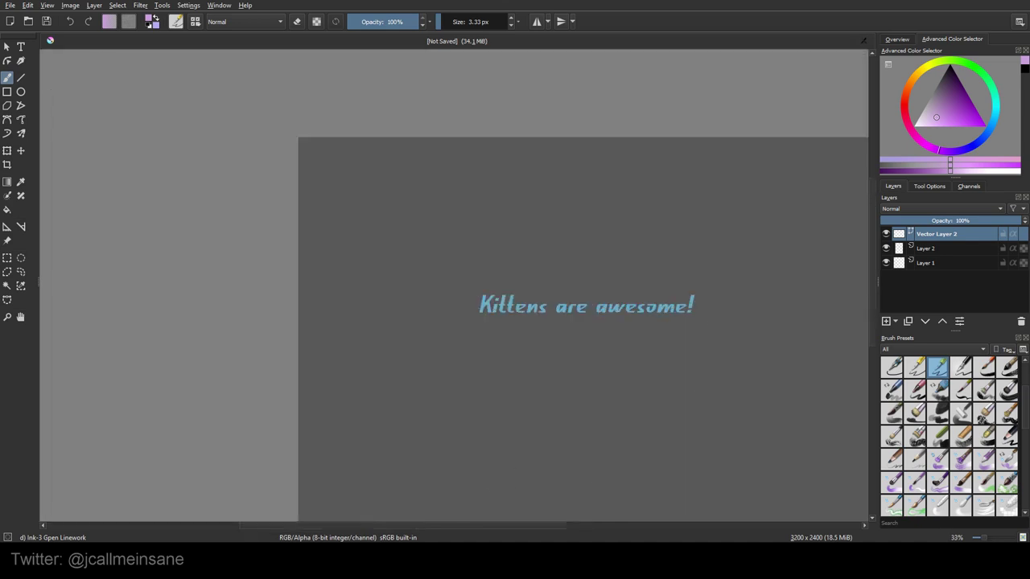
pyautogui.moveTo(484, 525); pyautogui.dragTo(527, 529)
pyautogui.scroll(-1, 563, 425)
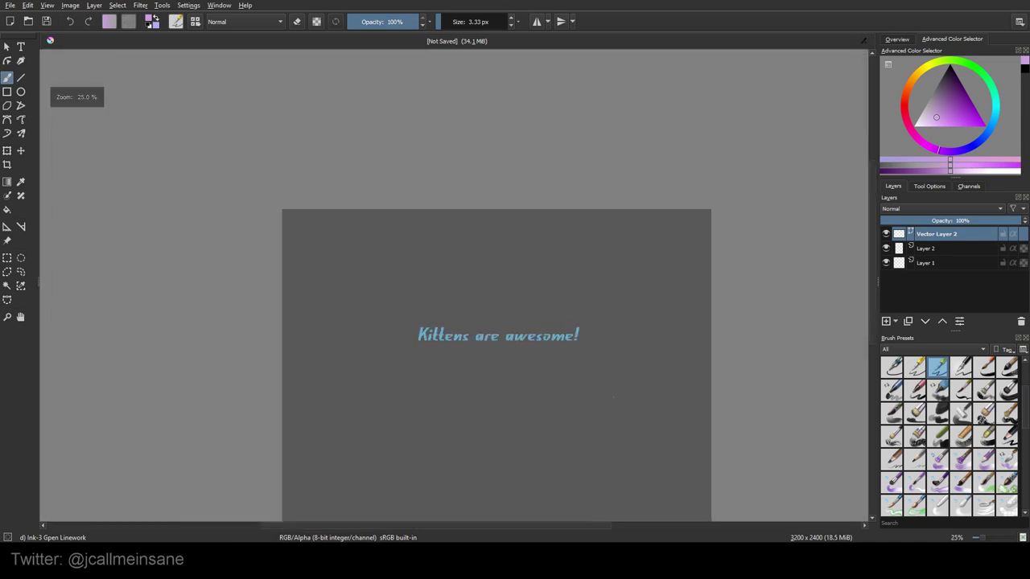
pyautogui.moveTo(876, 225); pyautogui.dragTo(875, 226)
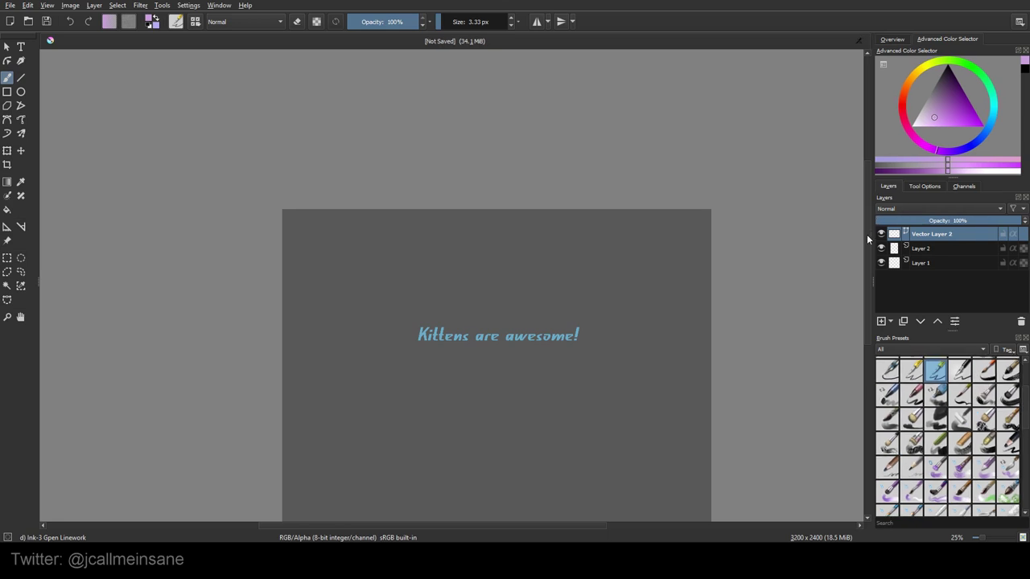
pyautogui.scroll(-2, 868, 250)
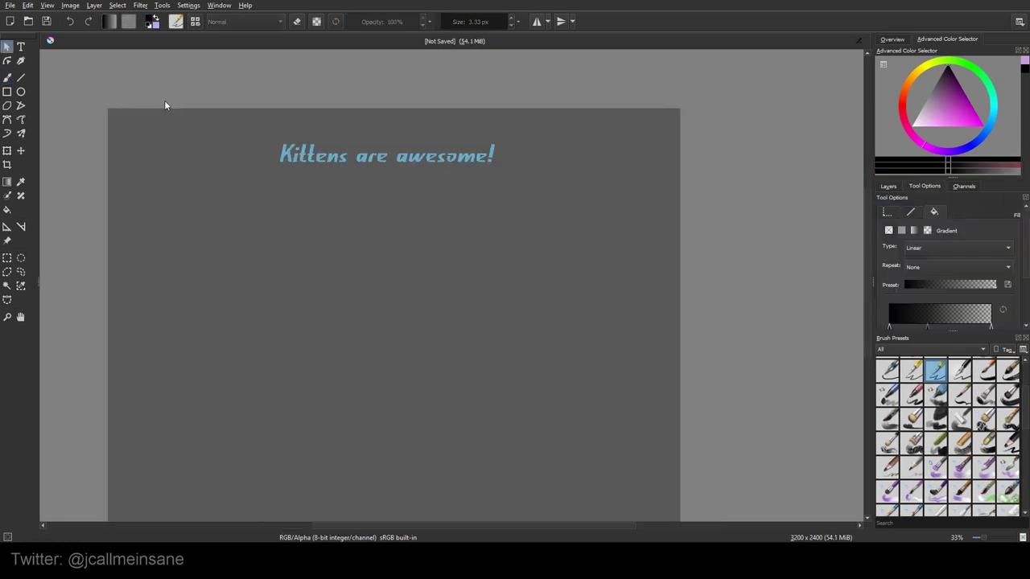
# - Draw a black 1454 x 1170 px rectangle below the title and select it to view its Geometry
pyautogui.click(7, 91)
pyautogui.moveTo(308, 290); pyautogui.dragTo(529, 447)
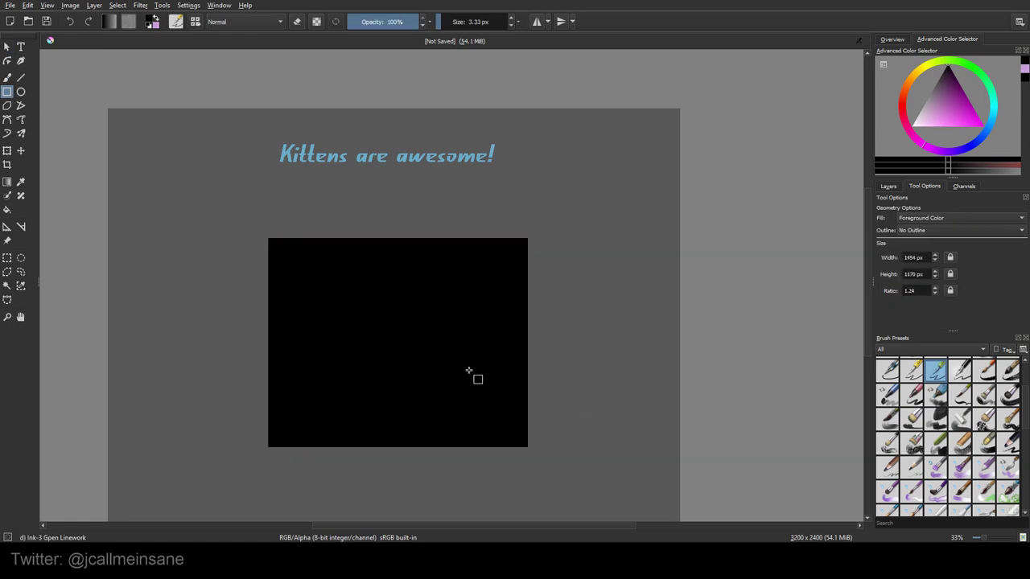
pyautogui.click(7, 46)
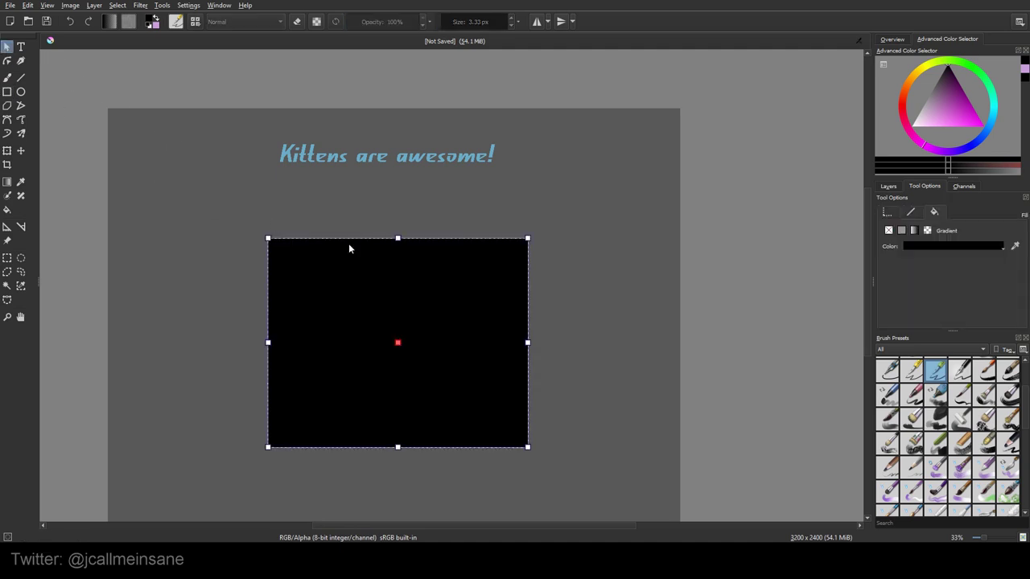
pyautogui.click(910, 215)
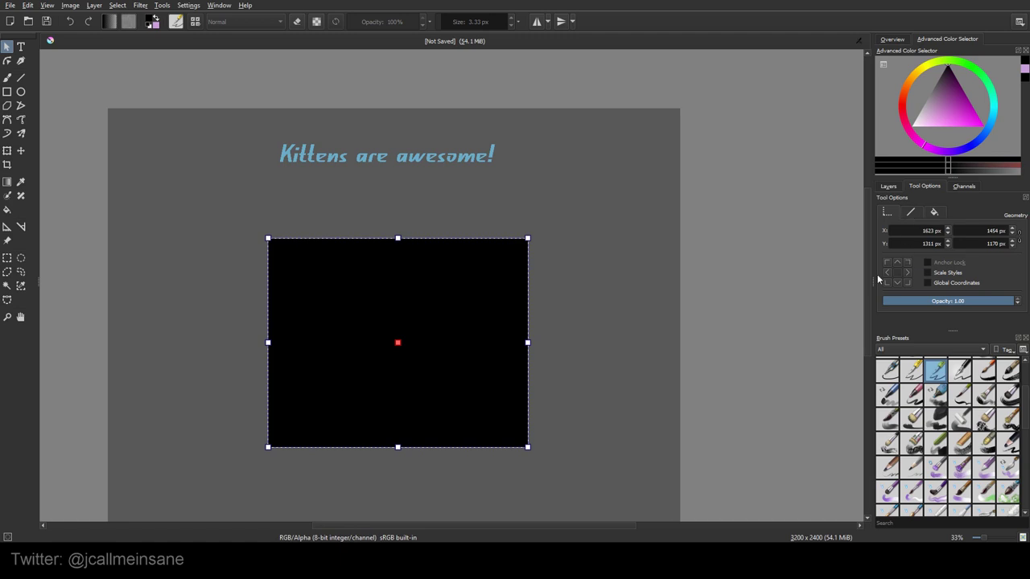
# - Enable Scale Styles and resize and move the rectangle into a near-square box under the title
pyautogui.click(938, 275)
pyautogui.click(907, 283)
pyautogui.moveTo(527, 446)
pyautogui.mouseDown()
pyautogui.moveTo(457, 433)
pyautogui.moveTo(338, 361)
pyautogui.moveTo(504, 384)
pyautogui.moveTo(538, 472)
pyautogui.moveTo(432, 434)
pyautogui.moveTo(437, 391)
pyautogui.moveTo(506, 443)
pyautogui.moveTo(501, 469)
pyautogui.moveTo(507, 448)
pyautogui.mouseUp()
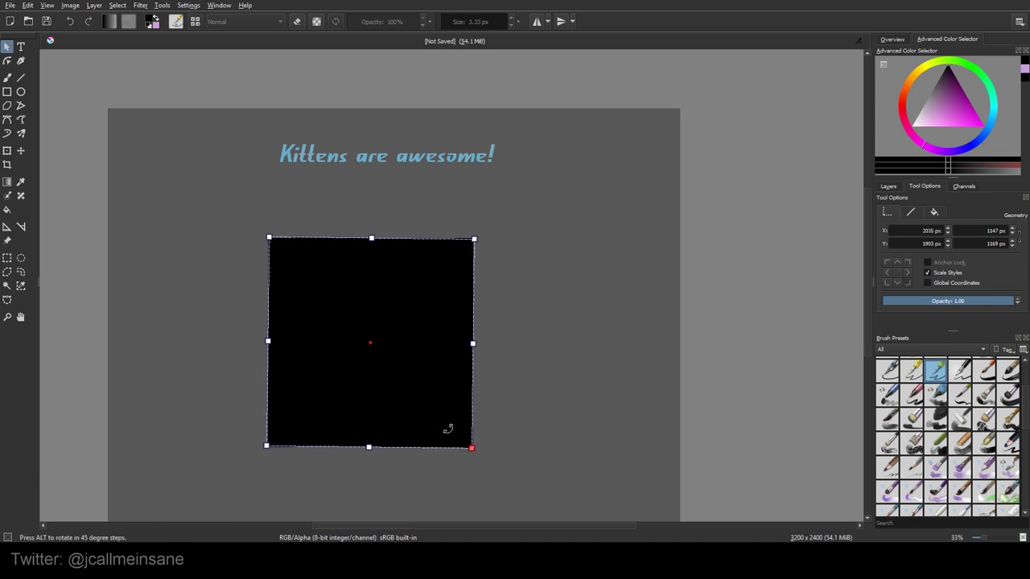
pyautogui.moveTo(461, 346); pyautogui.dragTo(463, 382)
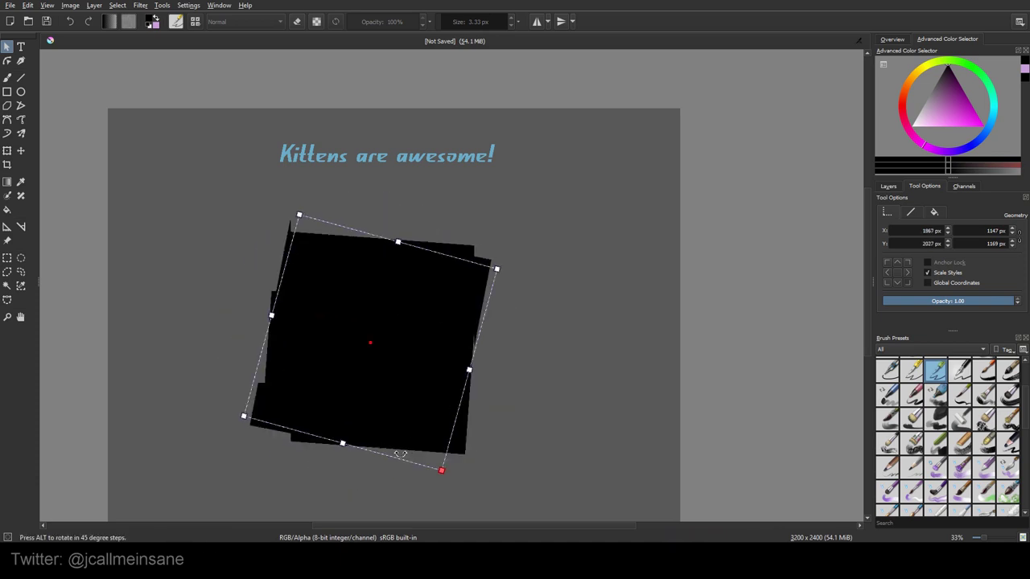
pyautogui.hotkey('ctrl', 'z')
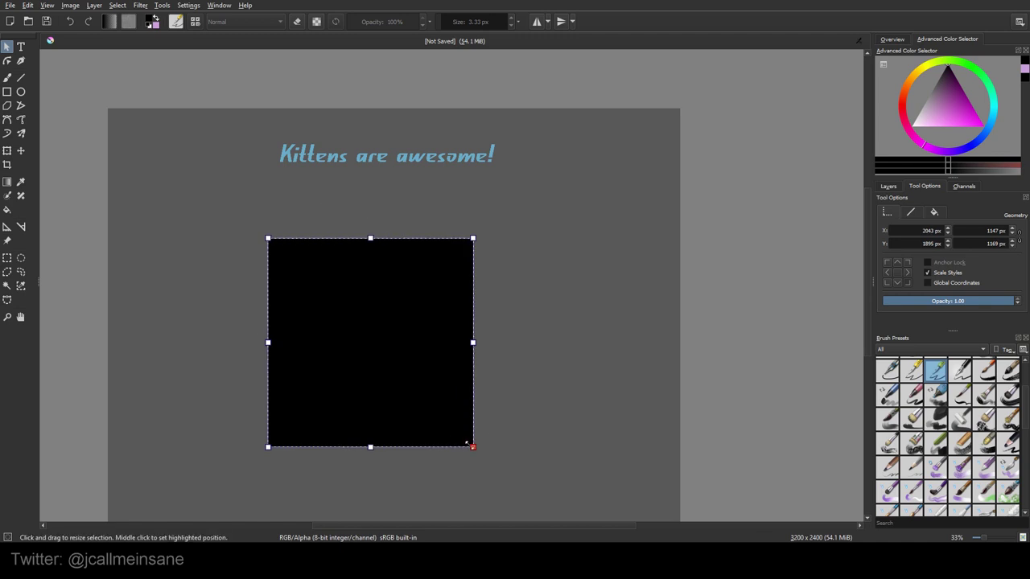
pyautogui.moveTo(473, 447); pyautogui.dragTo(424, 407)
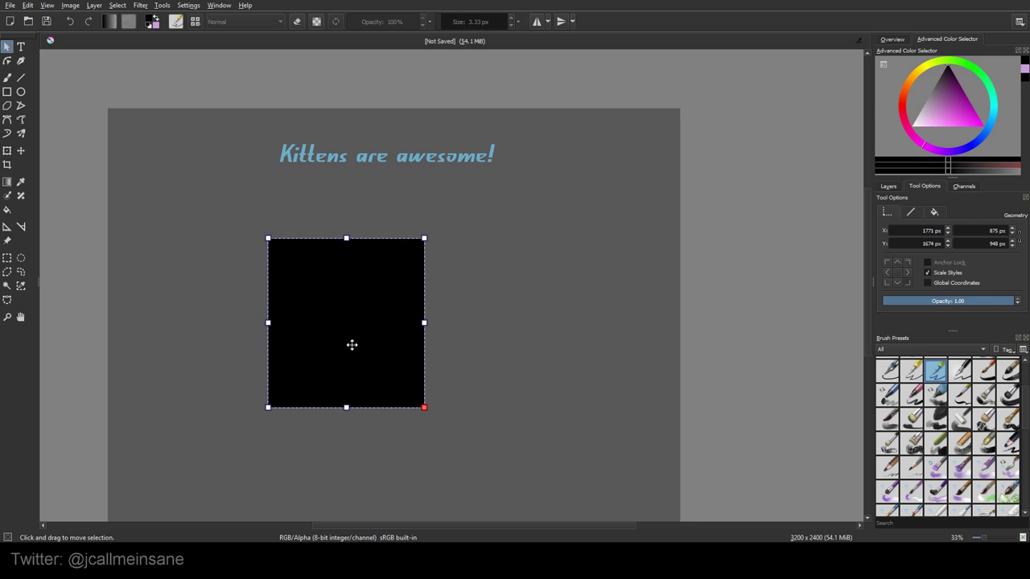
pyautogui.click(897, 273)
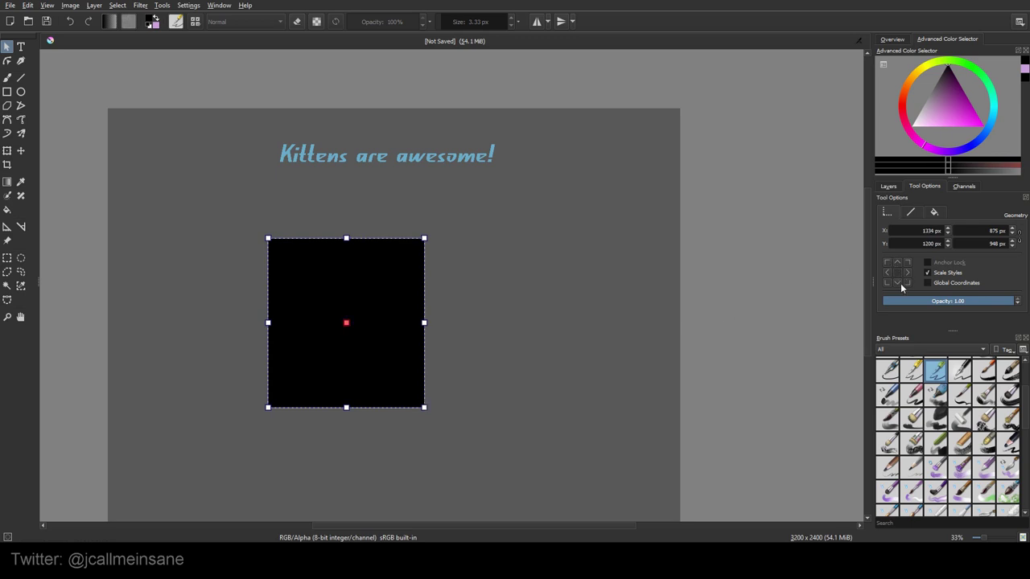
pyautogui.moveTo(375, 358); pyautogui.dragTo(447, 352)
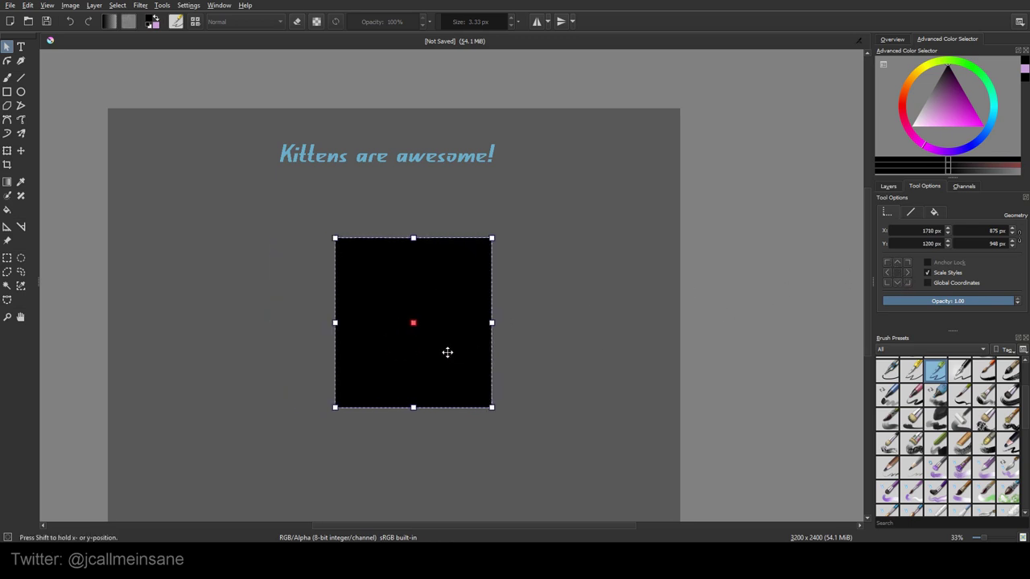
pyautogui.moveTo(490, 322)
pyautogui.mouseDown()
pyautogui.moveTo(527, 319)
pyautogui.moveTo(506, 321)
pyautogui.mouseUp()
# - Set the square's shape opacity to 0.55, leaving the layer's blending and opacity unchanged
pyautogui.moveTo(988, 300); pyautogui.dragTo(939, 302)
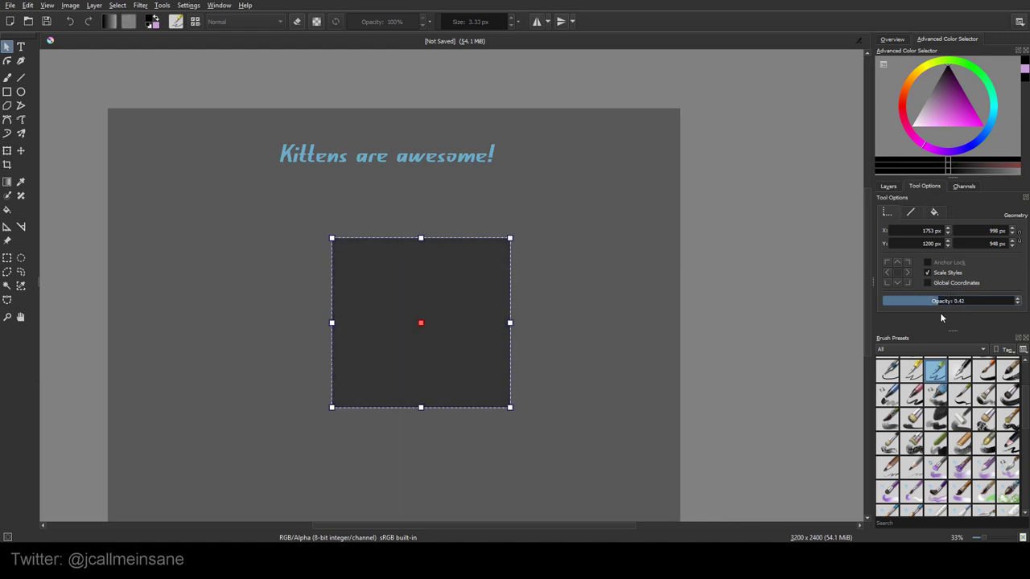
pyautogui.click(893, 186)
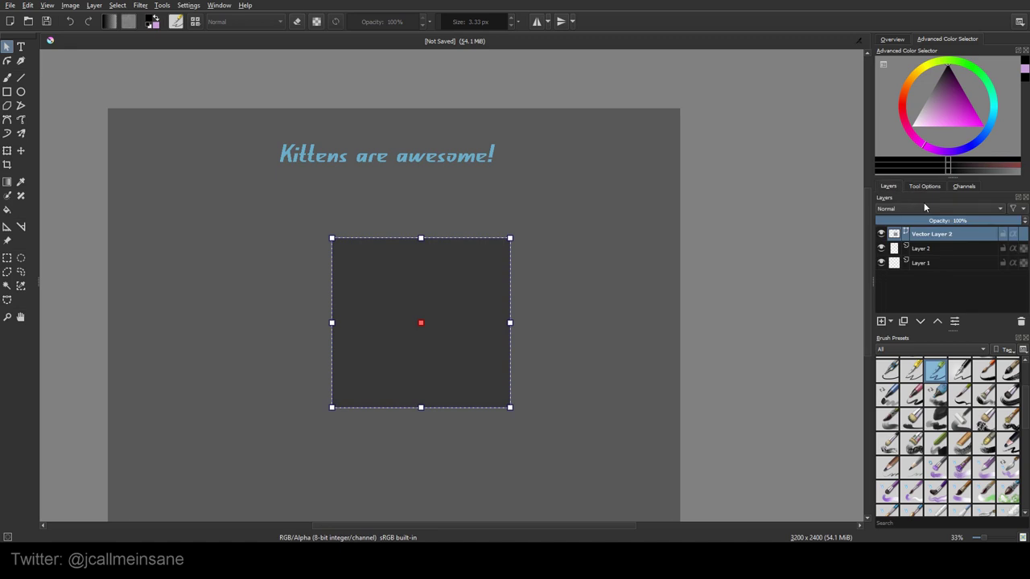
pyautogui.click(922, 205)
pyautogui.click(931, 192)
pyautogui.moveTo(1001, 215); pyautogui.dragTo(1024, 221)
pyautogui.click(934, 189)
pyautogui.moveTo(945, 301); pyautogui.dragTo(957, 301)
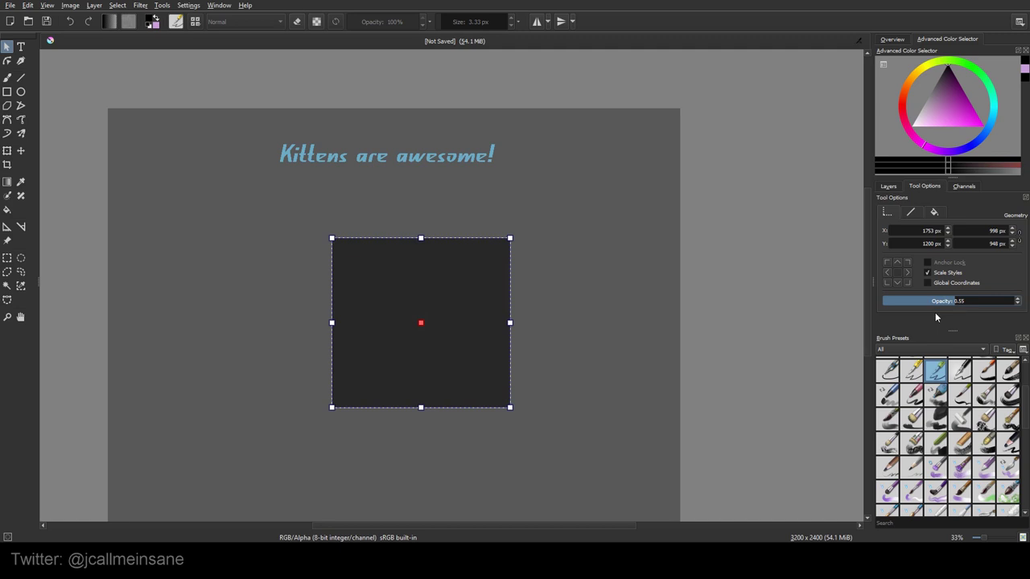
pyautogui.click(907, 216)
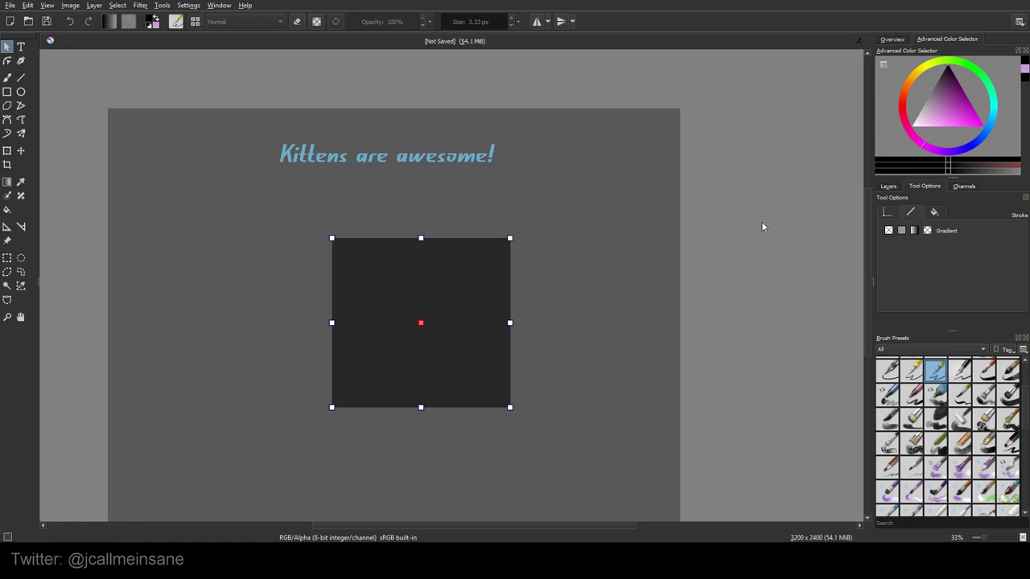
# - Give the square a solid outline and raise its thickness from 4 px to 26 px
pyautogui.click(903, 234)
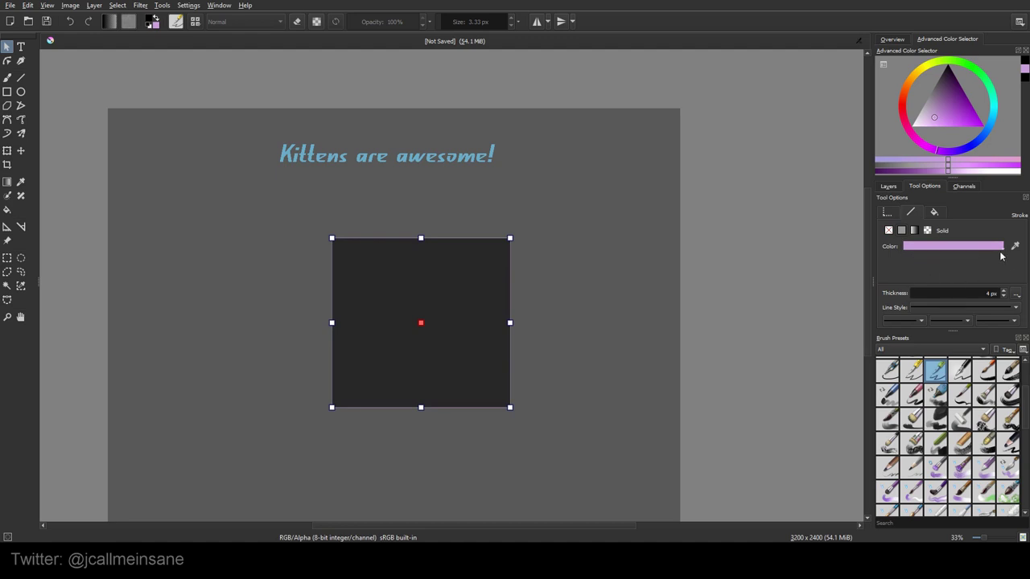
pyautogui.scroll(2, 570, 296)
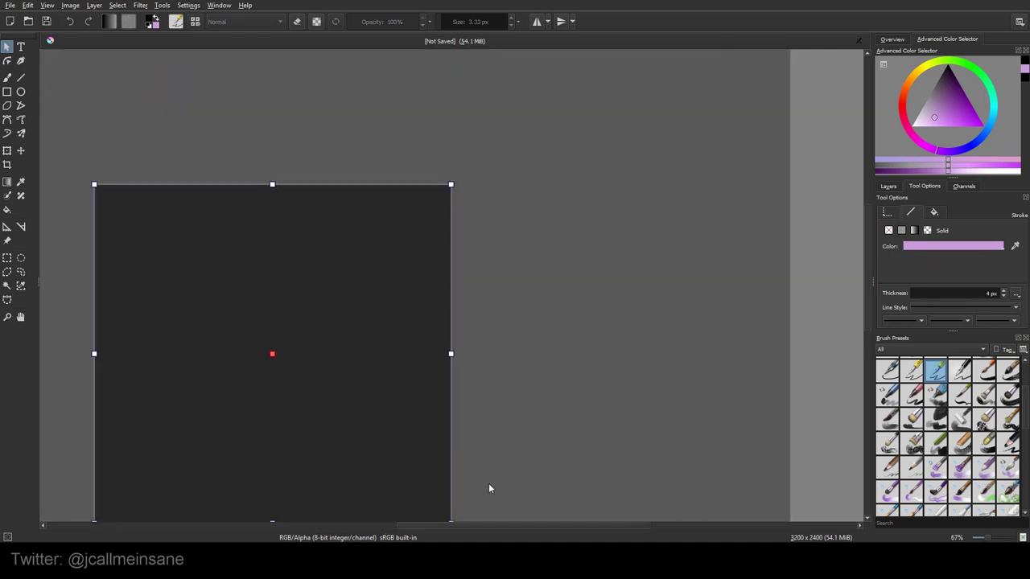
pyautogui.moveTo(516, 529); pyautogui.dragTo(473, 519)
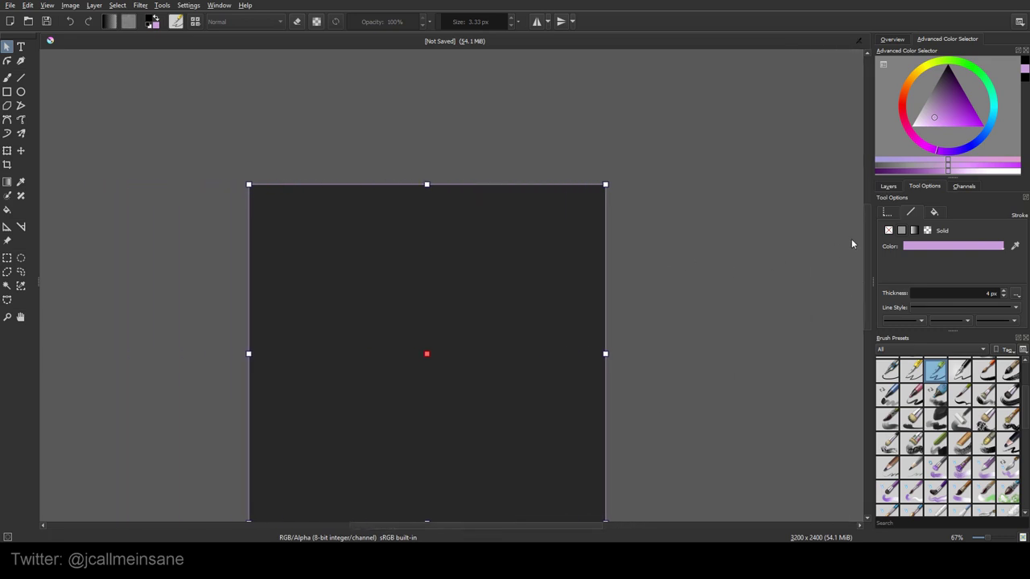
pyautogui.scroll(-1, 868, 250)
pyautogui.scroll(-4, 868, 249)
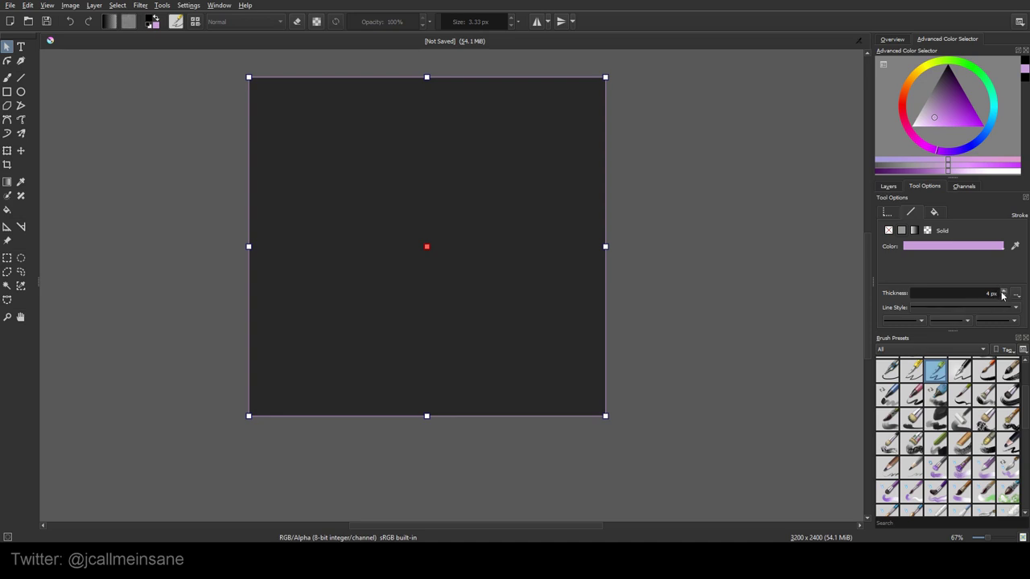
pyautogui.scroll(6, 1003, 296)
pyautogui.scroll(8, 1003, 294)
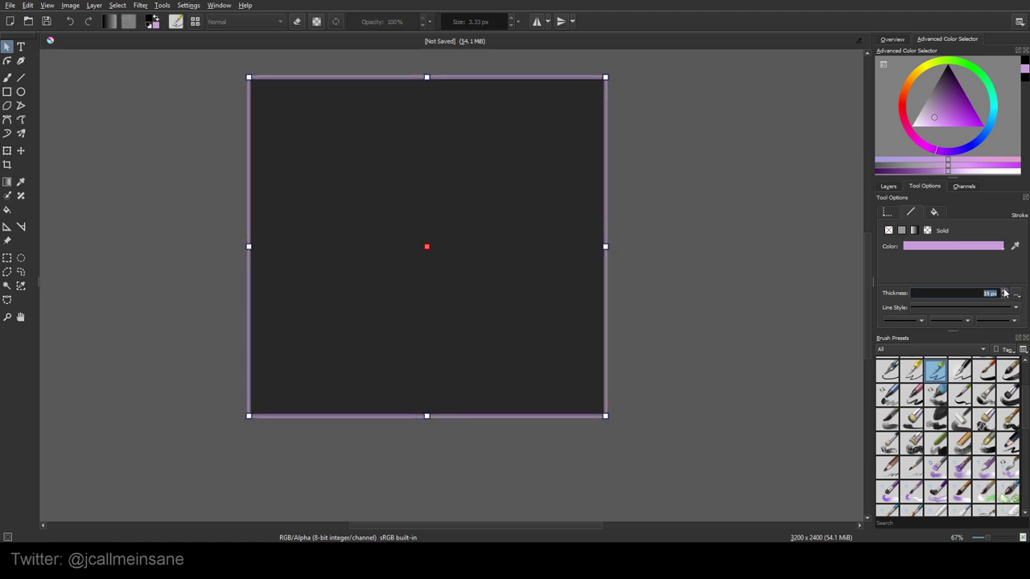
pyautogui.scroll(5, 1003, 295)
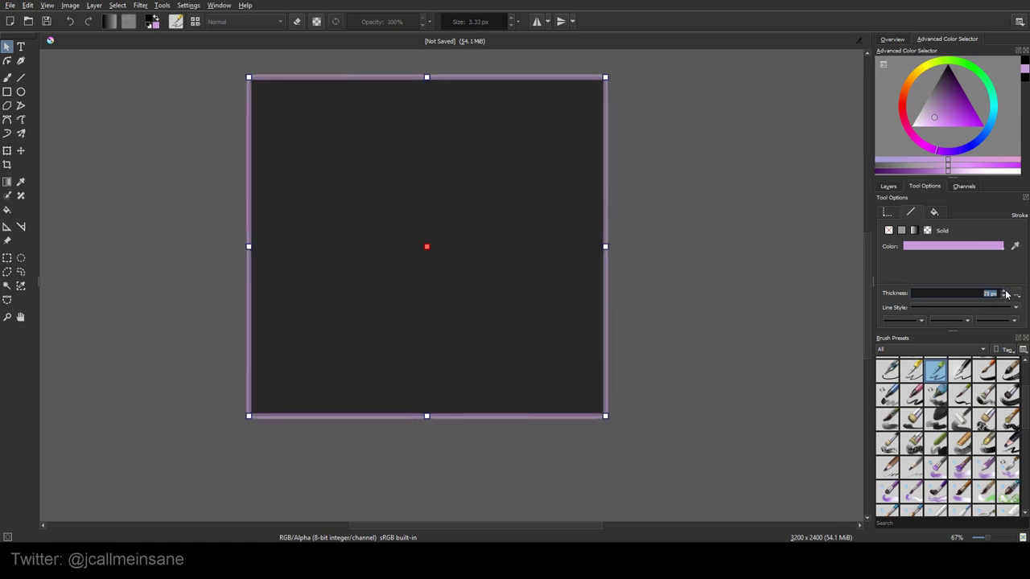
pyautogui.scroll(2, 1004, 296)
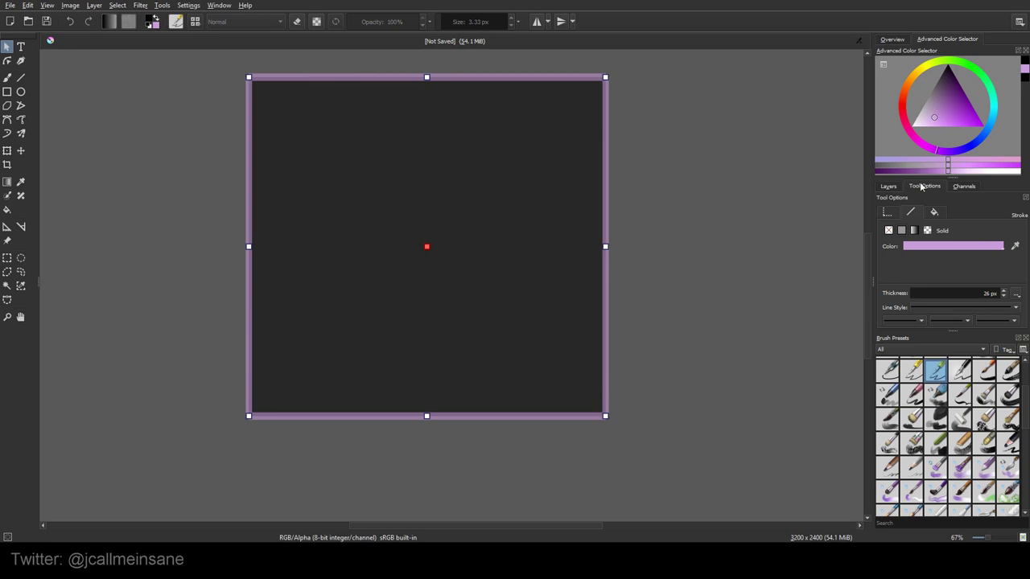
# - Set the square to full opacity, then make it translucent again
pyautogui.click(886, 214)
pyautogui.moveTo(967, 306); pyautogui.dragTo(1022, 304)
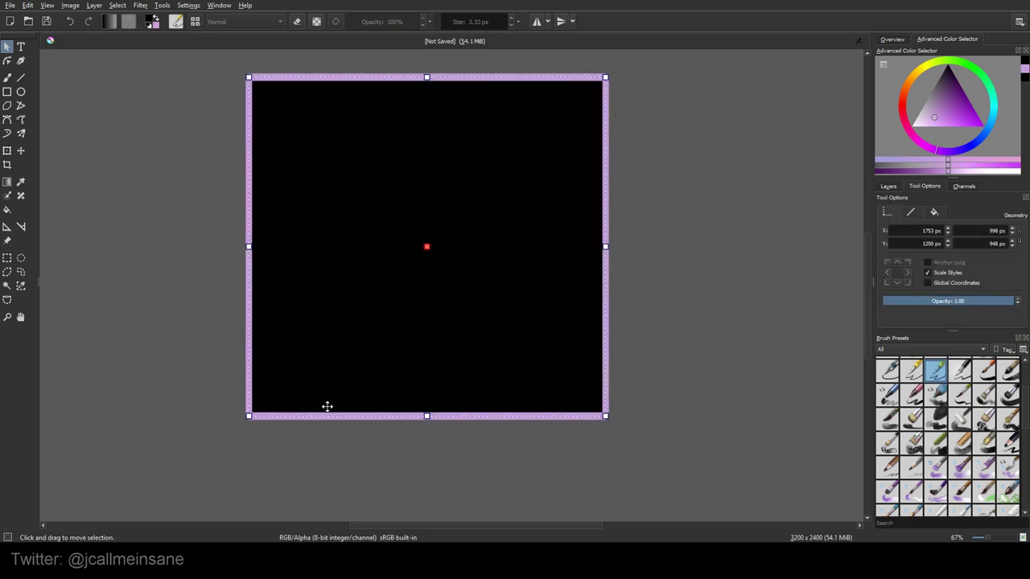
pyautogui.moveTo(980, 311); pyautogui.dragTo(952, 301)
# - Change the outline's line style to a dash-dot pattern
pyautogui.click(911, 214)
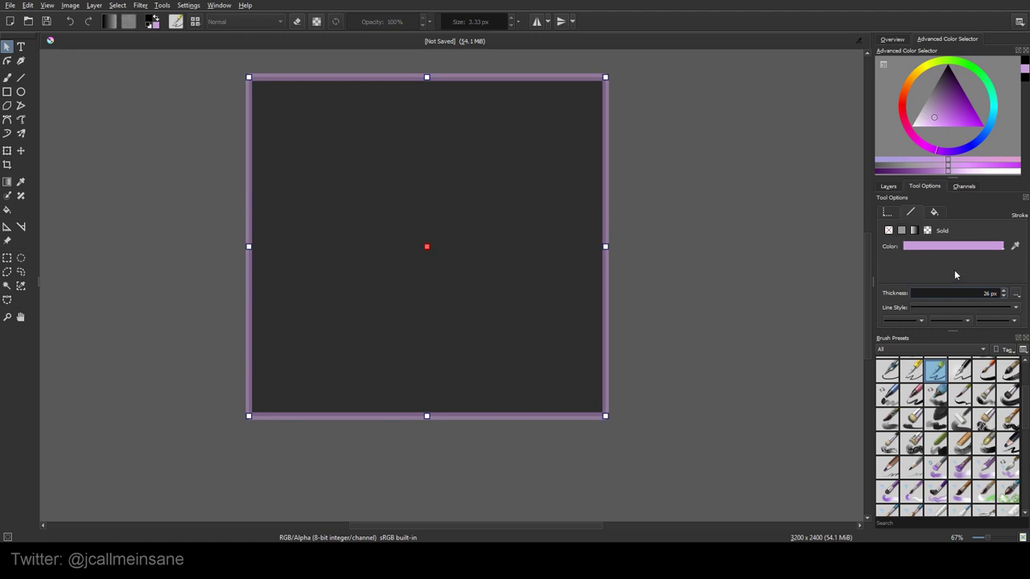
pyautogui.click(1014, 307)
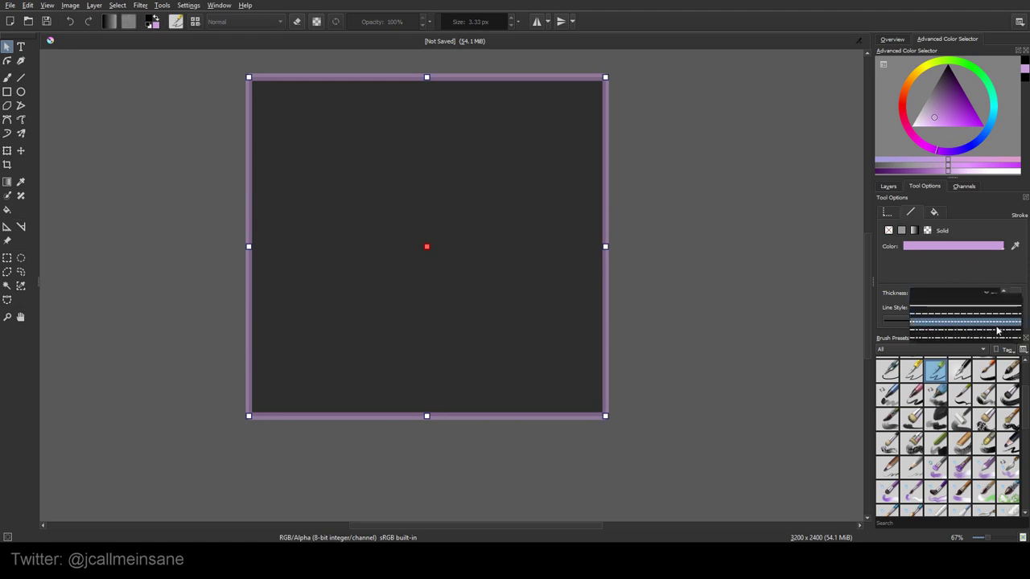
pyautogui.click(961, 331)
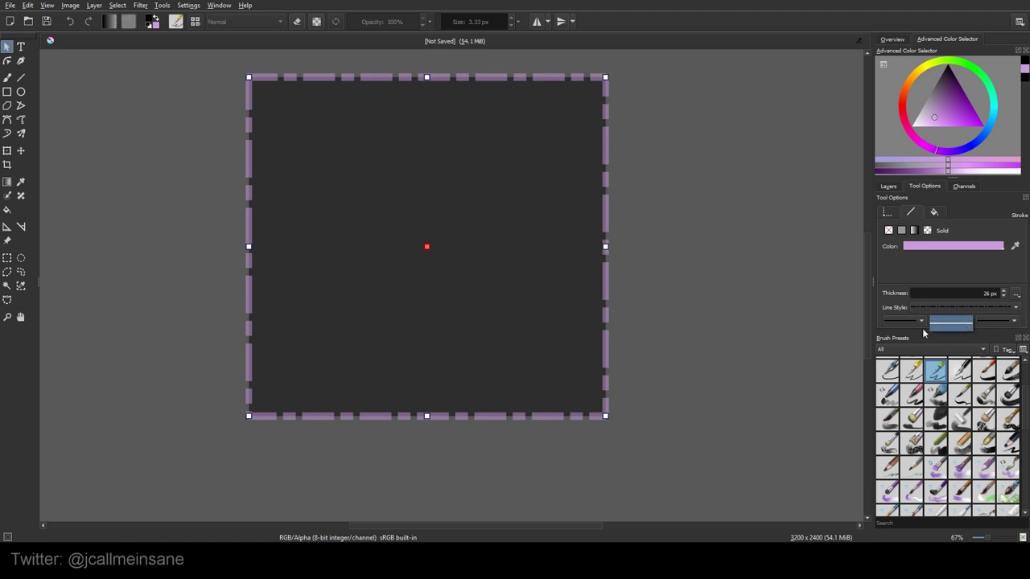
pyautogui.click(912, 322)
pyautogui.click(908, 324)
pyautogui.click(1017, 294)
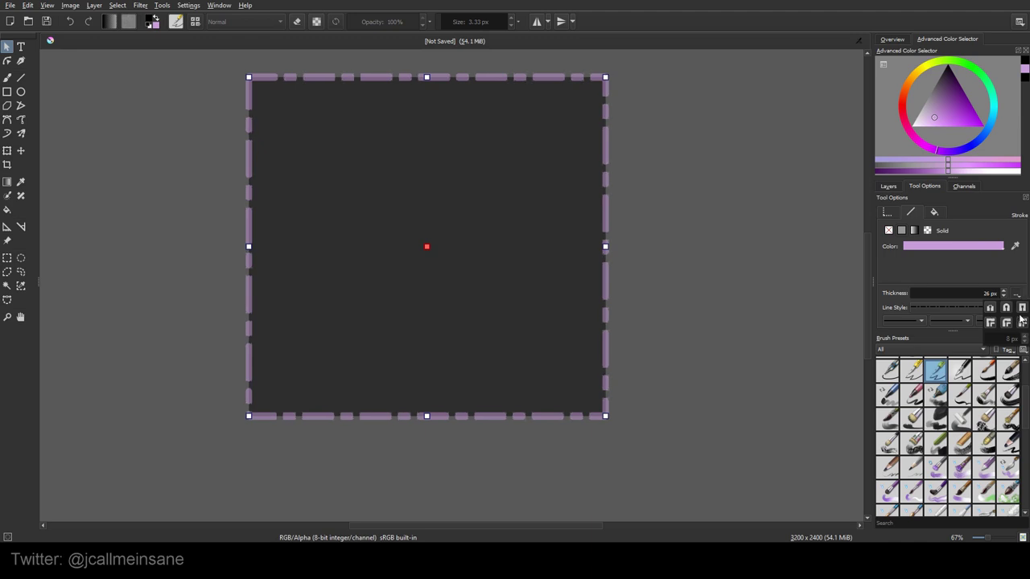
# - Adjust the outline's caps and joins and pick a different dash pattern
pyautogui.click(1005, 321)
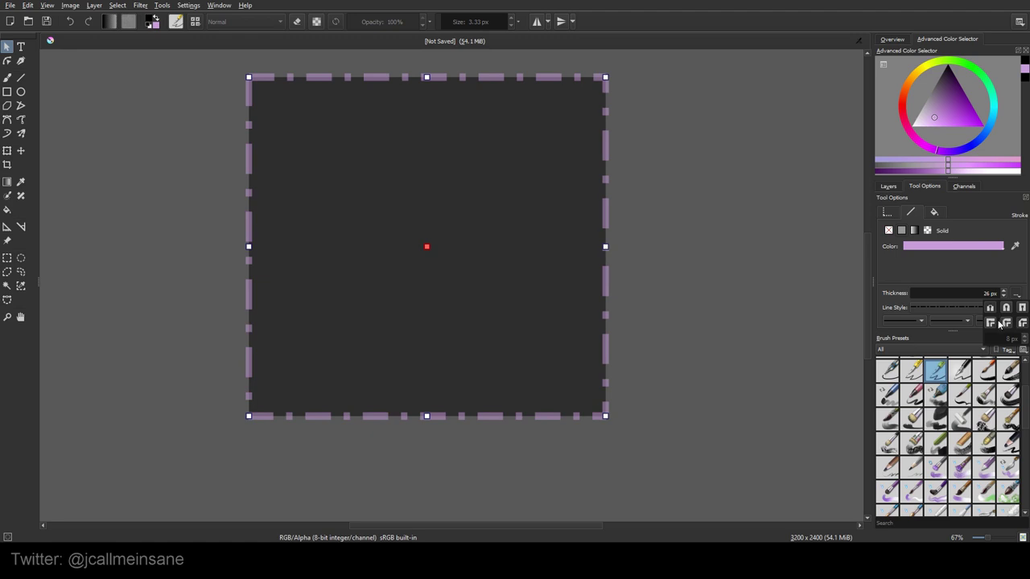
pyautogui.click(1021, 310)
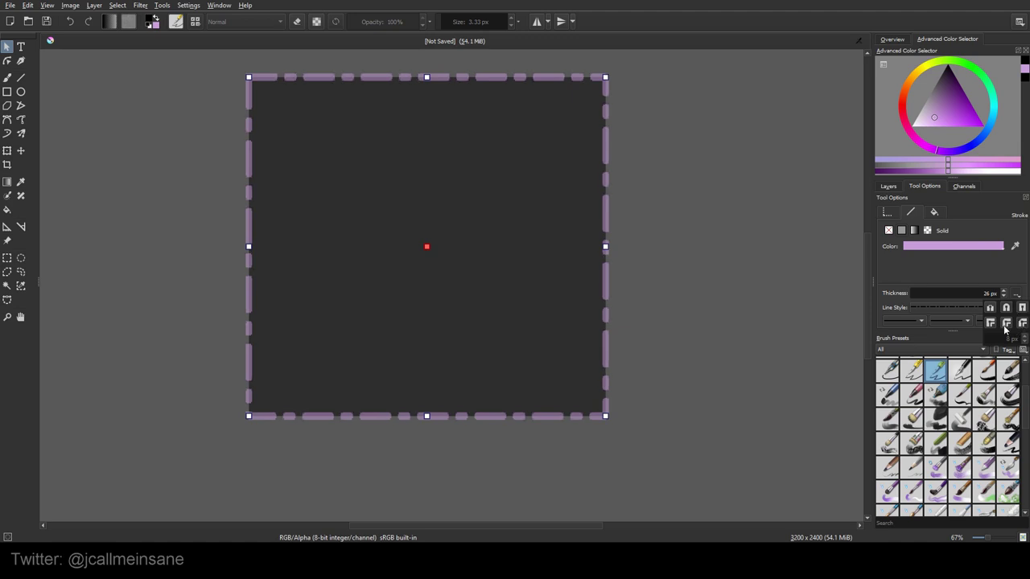
pyautogui.click(995, 326)
pyautogui.scroll(4, 1024, 338)
pyautogui.click(1009, 324)
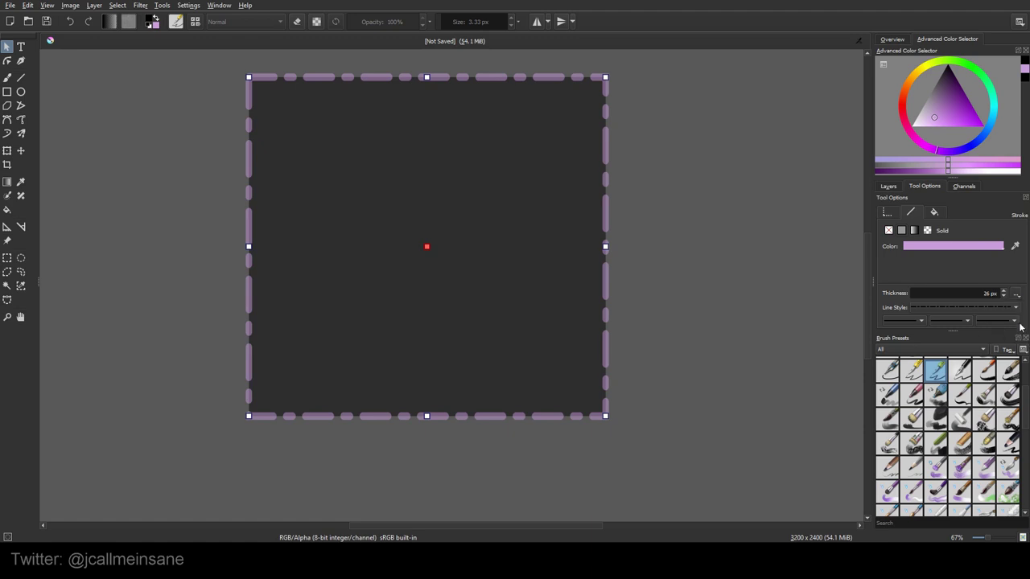
pyautogui.click(1015, 308)
pyautogui.click(1010, 274)
pyautogui.click(1016, 293)
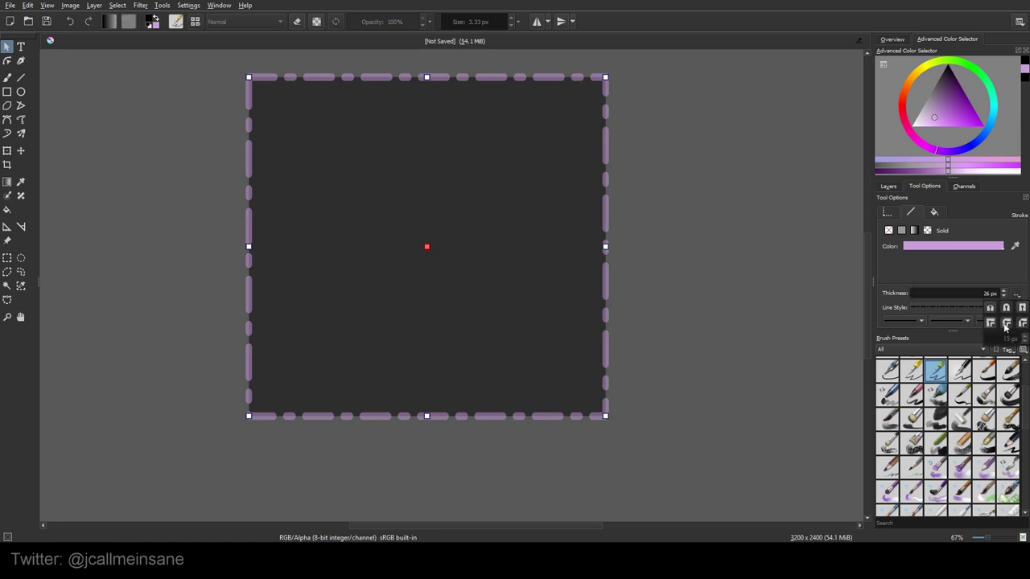
# - Zoom in on the top-right corner and set the outline's corners to sharp miter joins
pyautogui.click(679, 167)
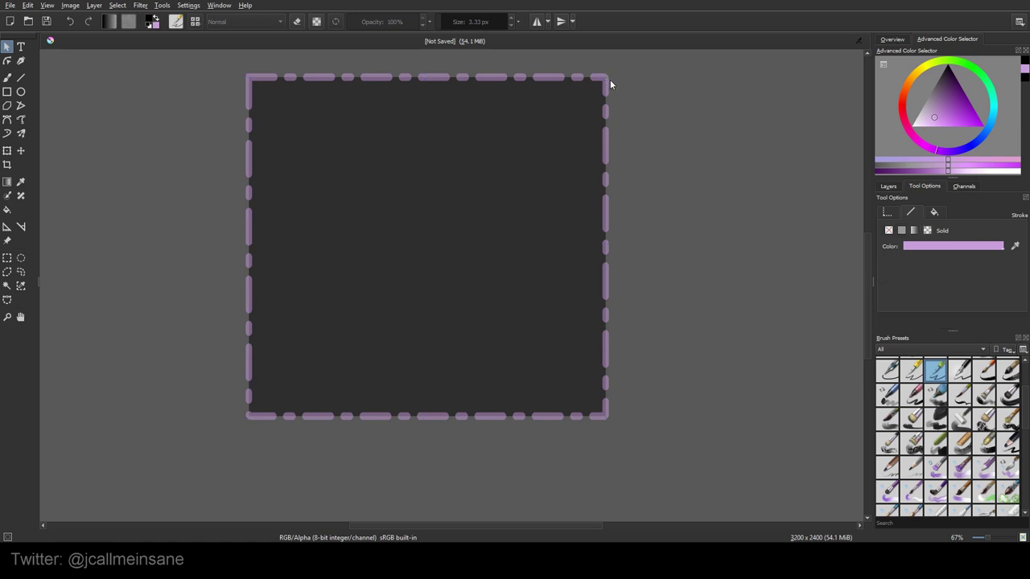
pyautogui.scroll(6, 613, 85)
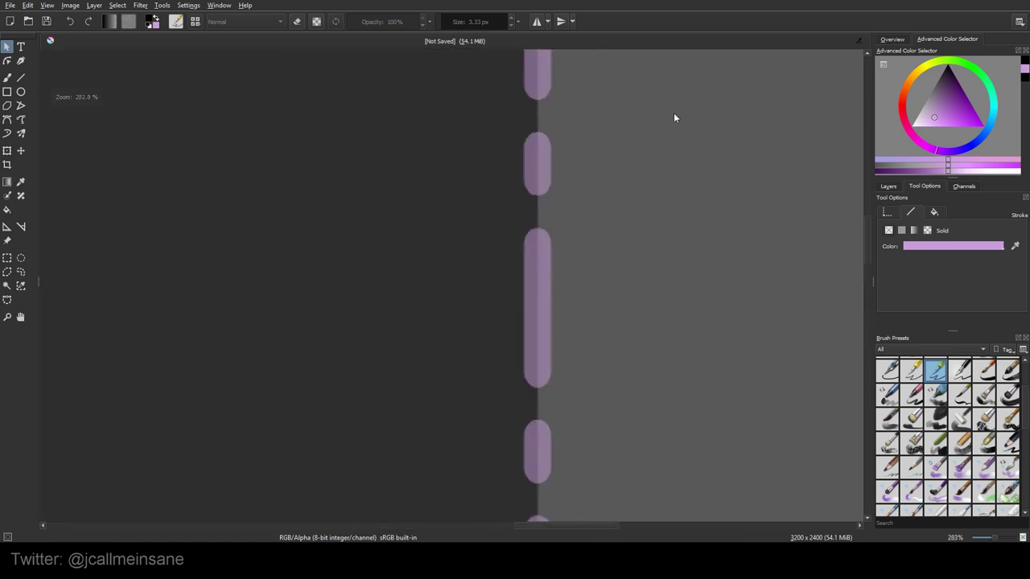
pyautogui.moveTo(673, 113); pyautogui.dragTo(648, 253)
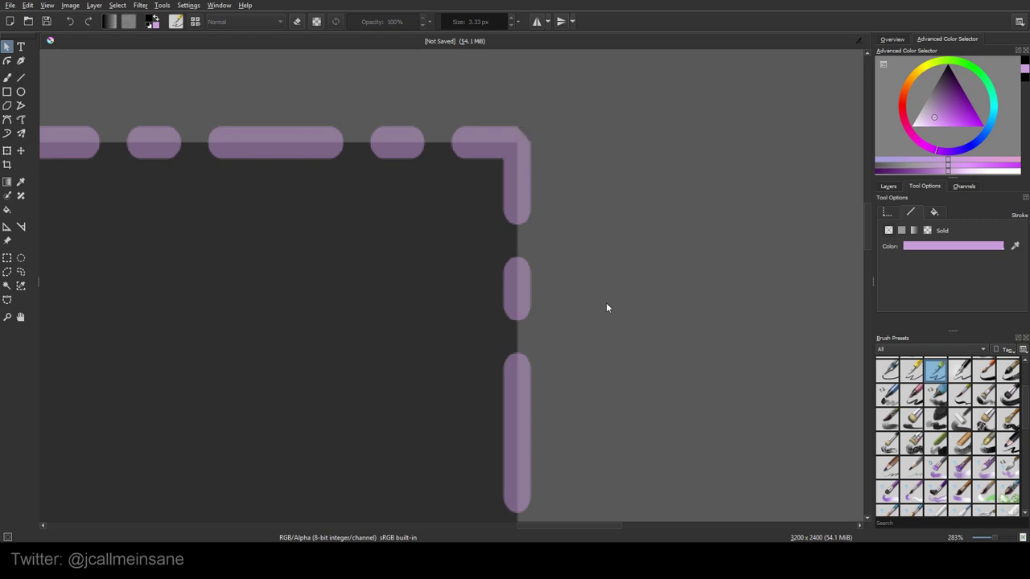
pyautogui.click(531, 297)
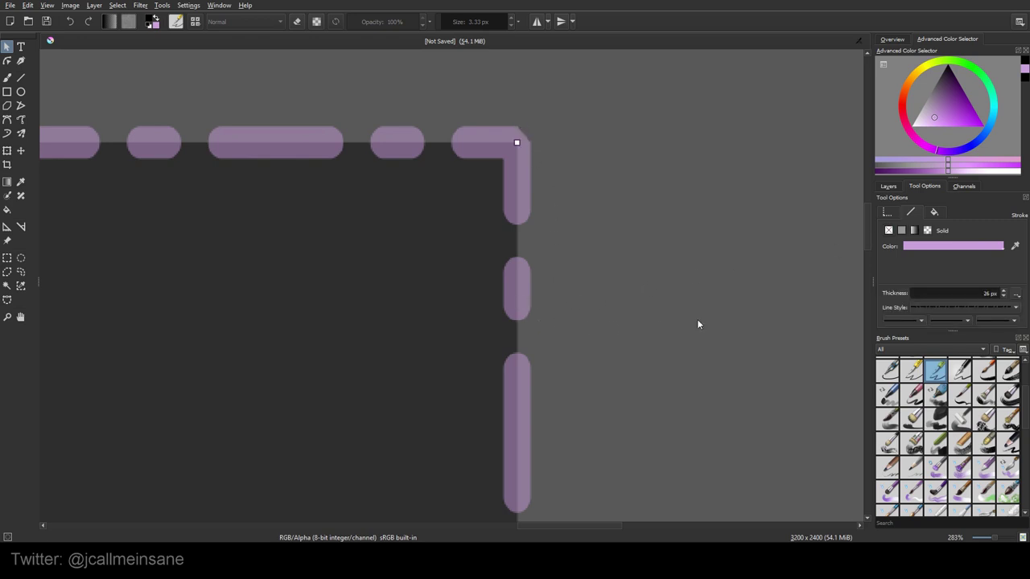
pyautogui.click(1014, 297)
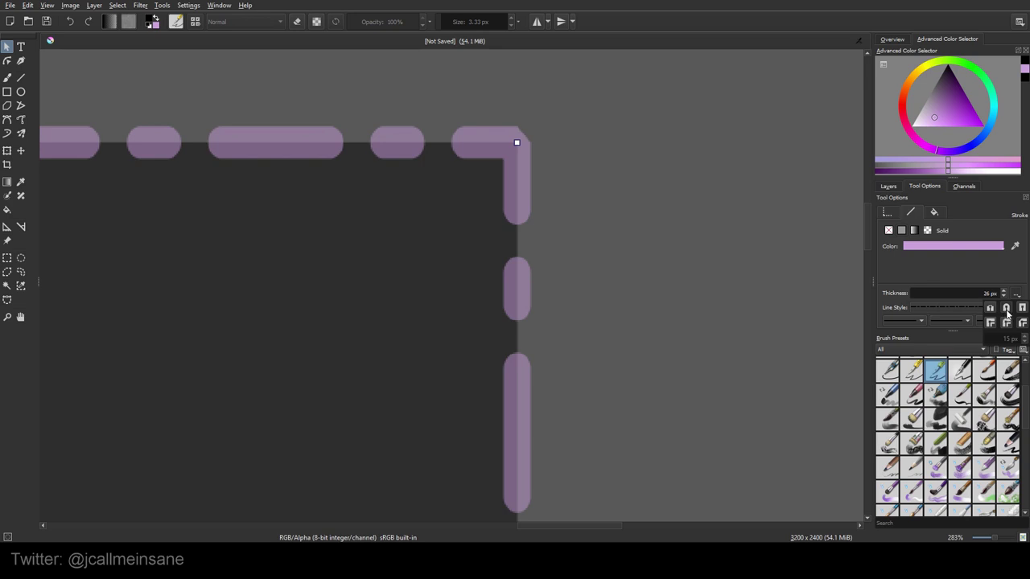
pyautogui.click(993, 324)
pyautogui.click(710, 389)
# - Select the dashed rectangle and keep its outline solid after trying gradient and no paint
pyautogui.press('1')
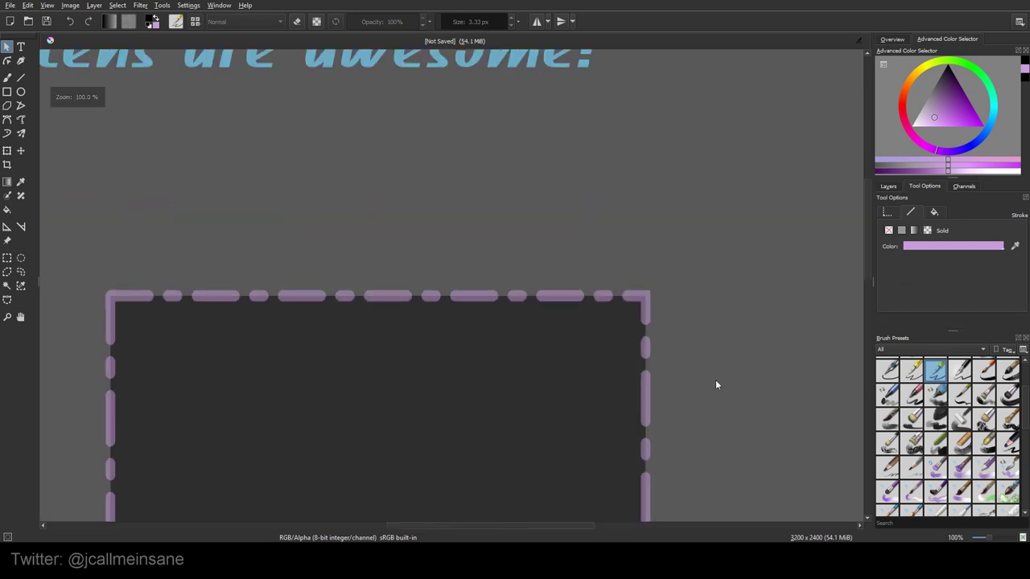
pyautogui.scroll(-3, 715, 380)
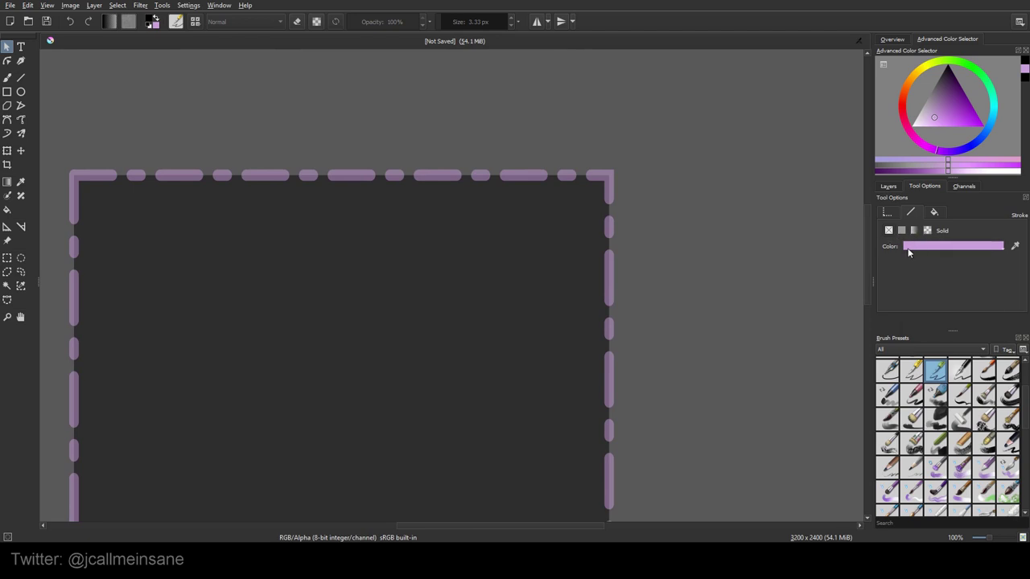
pyautogui.click(907, 248)
pyautogui.click(914, 238)
pyautogui.click(580, 235)
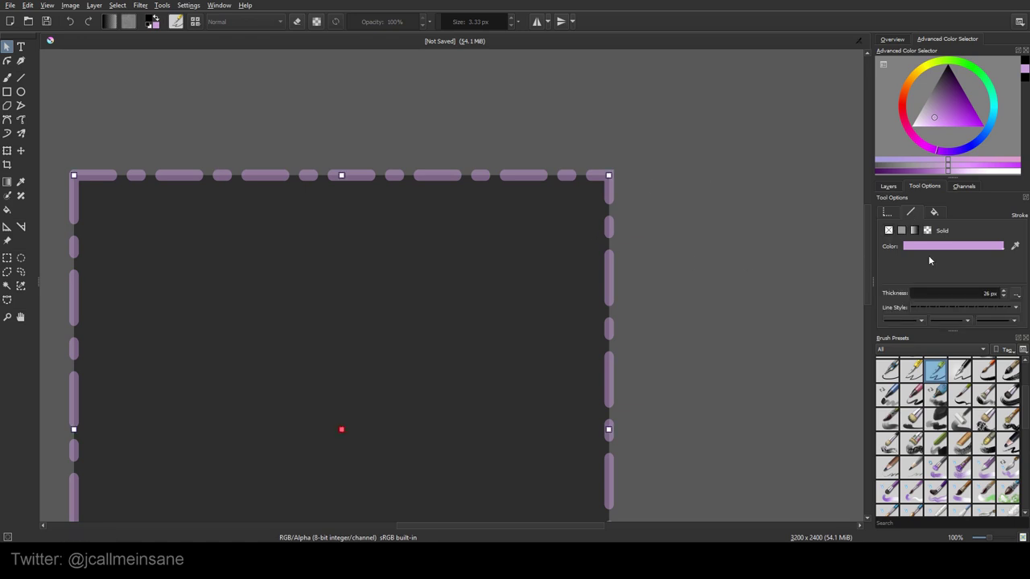
pyautogui.click(914, 232)
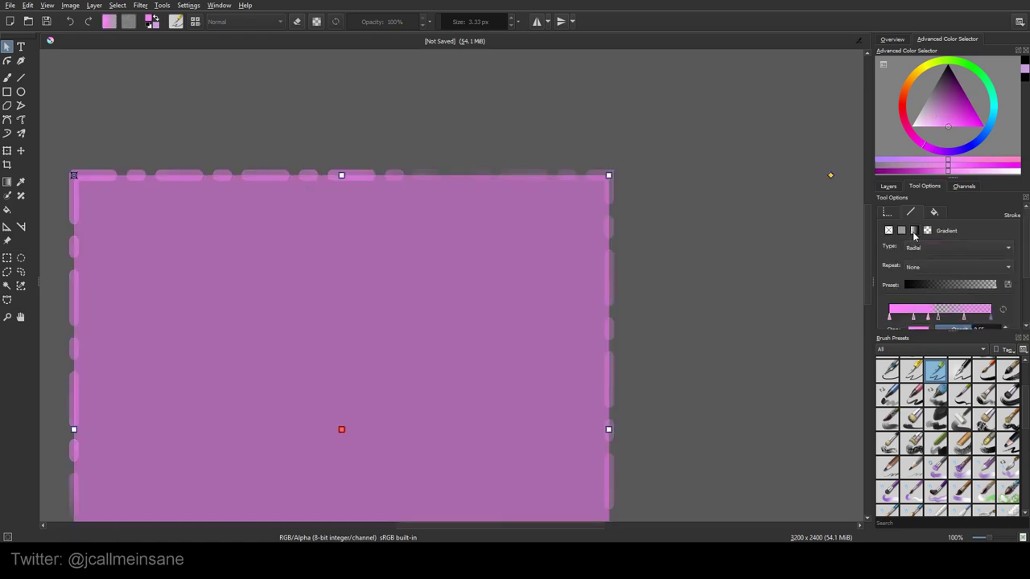
pyautogui.click(890, 231)
pyautogui.click(901, 232)
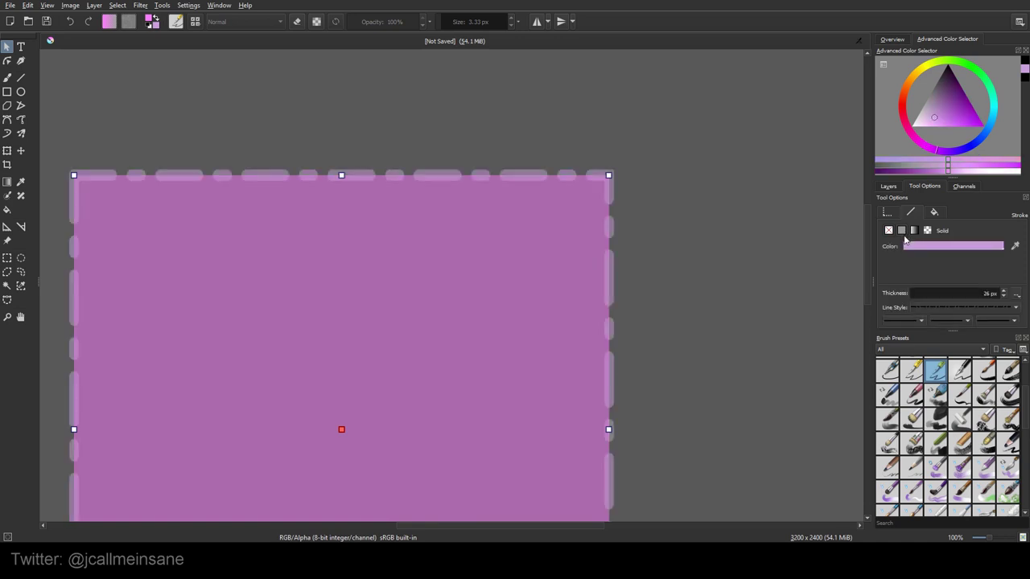
# - Give the rectangle a solid dark purple fill from the colour swatches
pyautogui.click(889, 212)
pyautogui.click(932, 216)
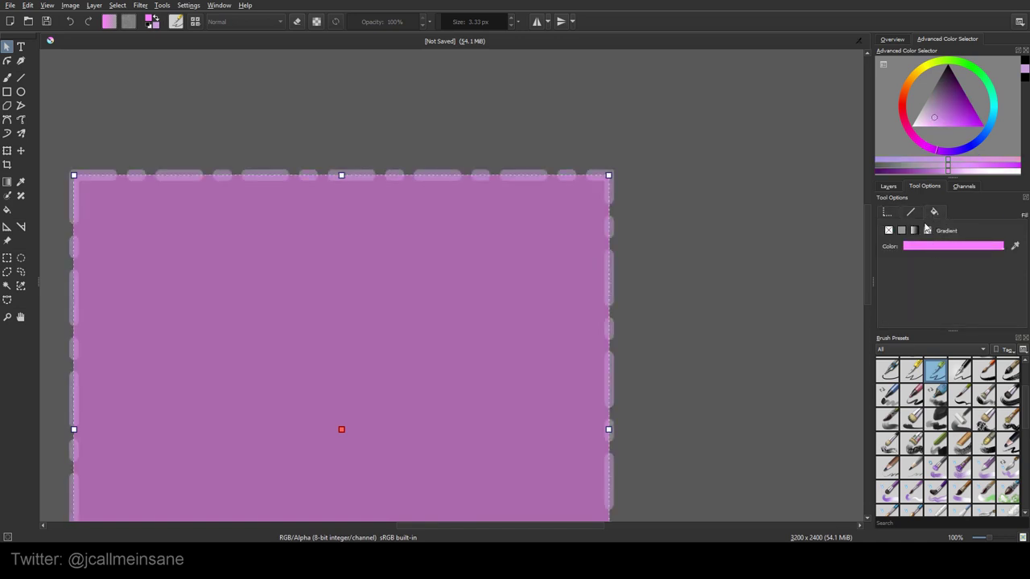
pyautogui.click(912, 213)
pyautogui.click(934, 211)
pyautogui.click(888, 230)
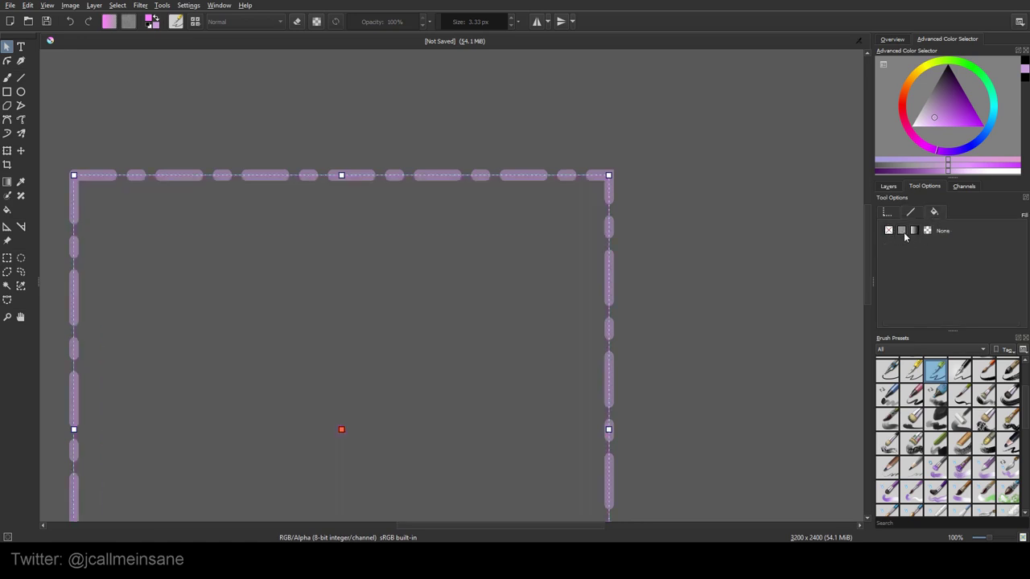
pyautogui.click(903, 230)
pyautogui.click(923, 247)
pyautogui.click(949, 300)
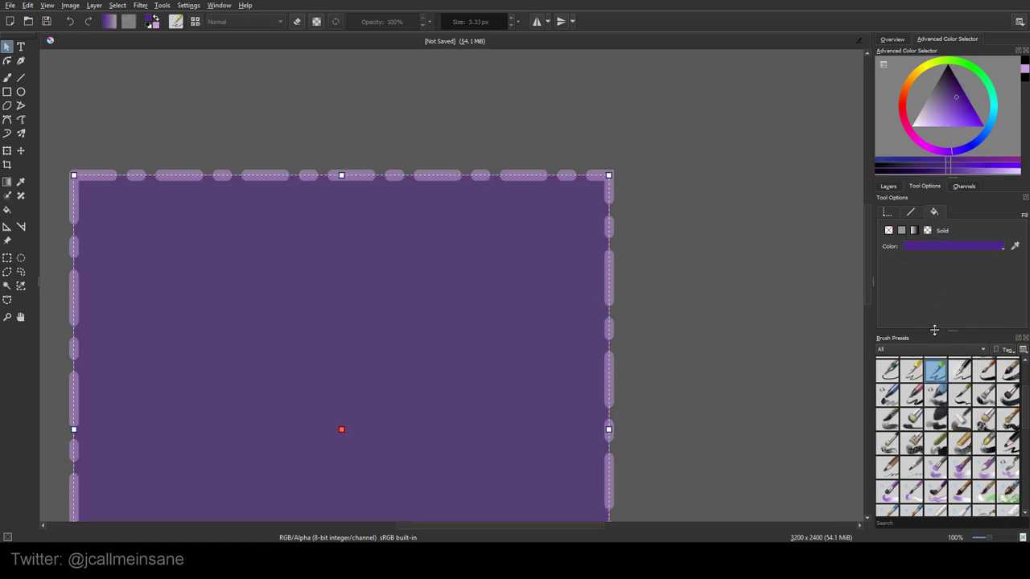
# - Switch the rectangle's fill to a linear gradient and zoom out to see the whole shape
pyautogui.click(915, 230)
pyautogui.scroll(-1, 1028, 267)
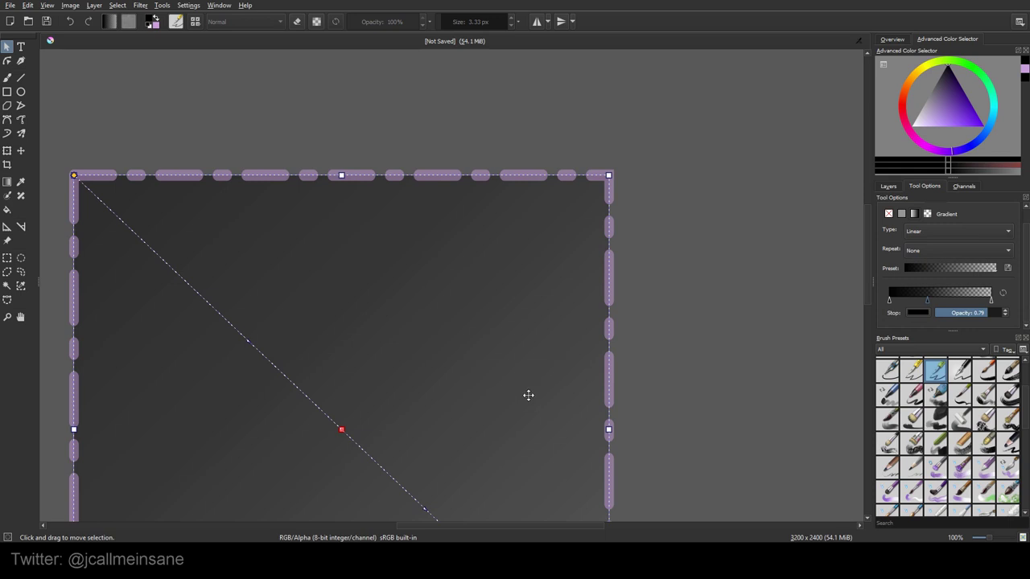
pyautogui.moveTo(529, 398); pyautogui.dragTo(588, 242)
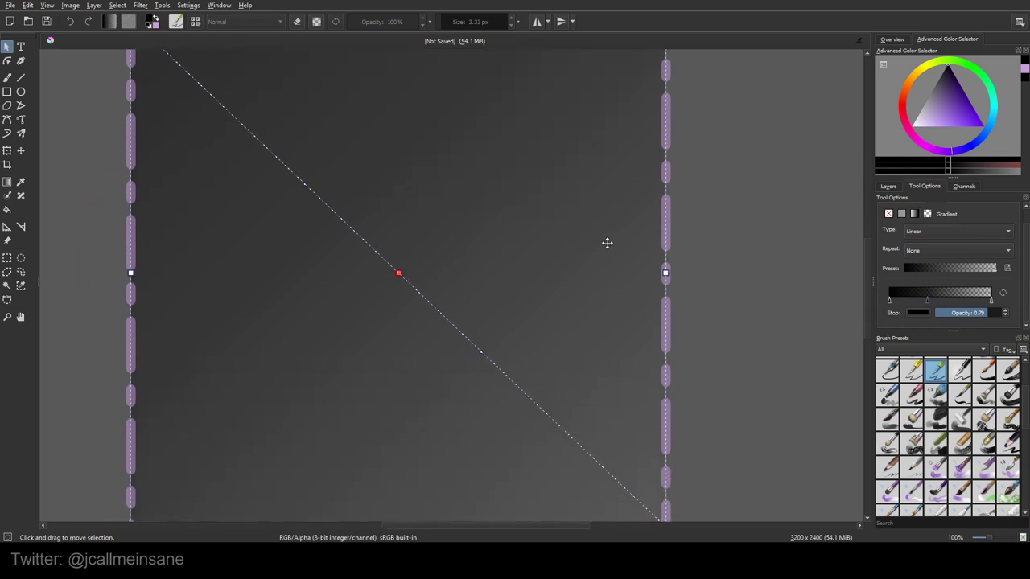
pyautogui.press('-')
pyautogui.moveTo(687, 250); pyautogui.dragTo(642, 266)
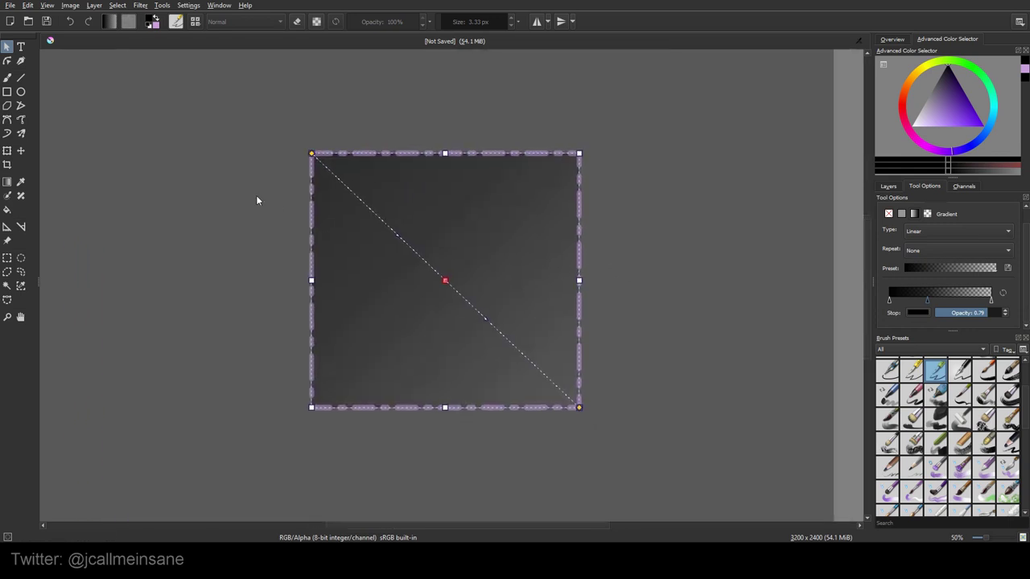
pyautogui.click(113, 25)
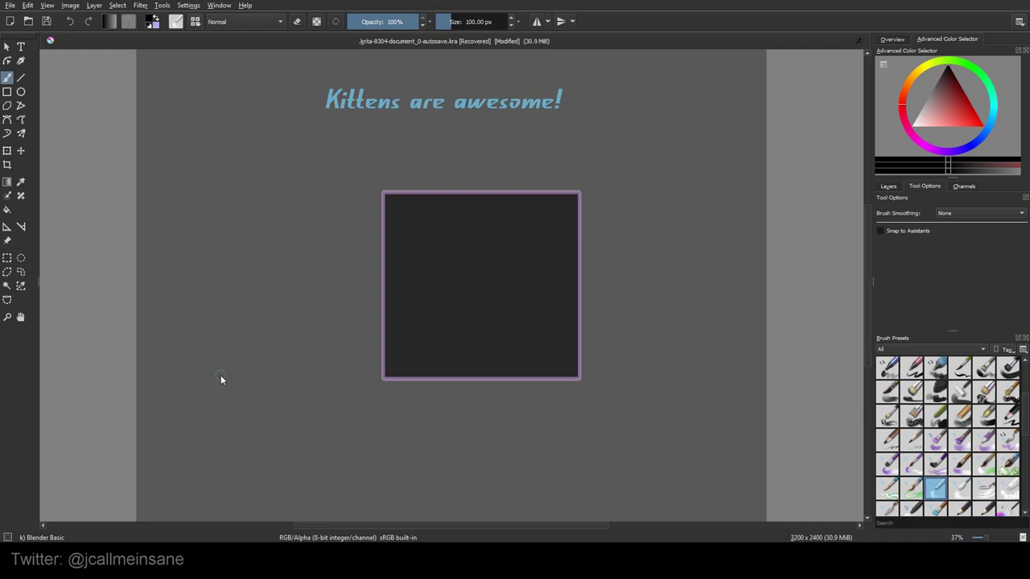
# - Select the rectangle and switch its fill to a dark diagonal linear gradient
pyautogui.scroll(1, 264, 354)
pyautogui.press('[')
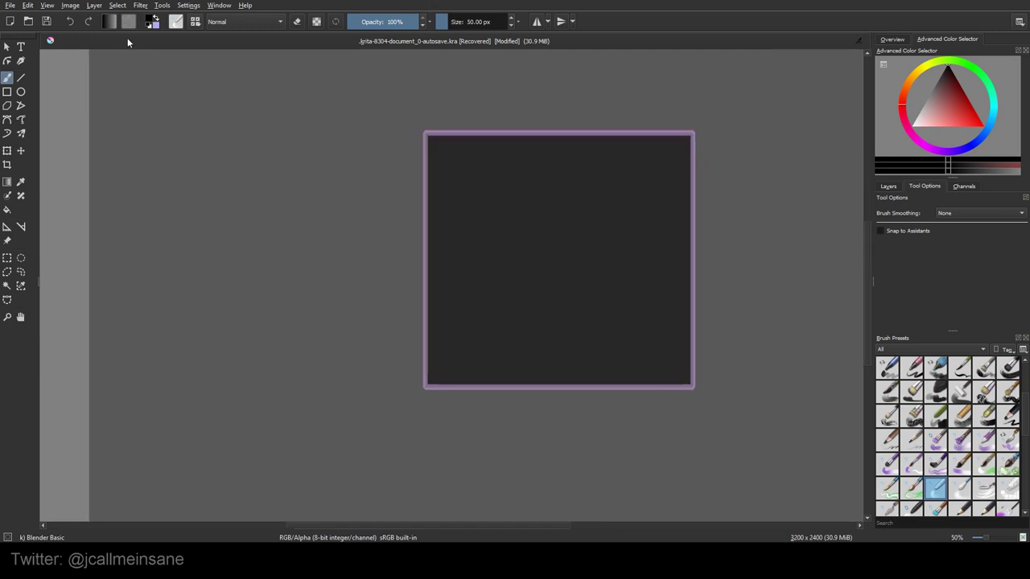
pyautogui.click(7, 47)
pyautogui.click(544, 259)
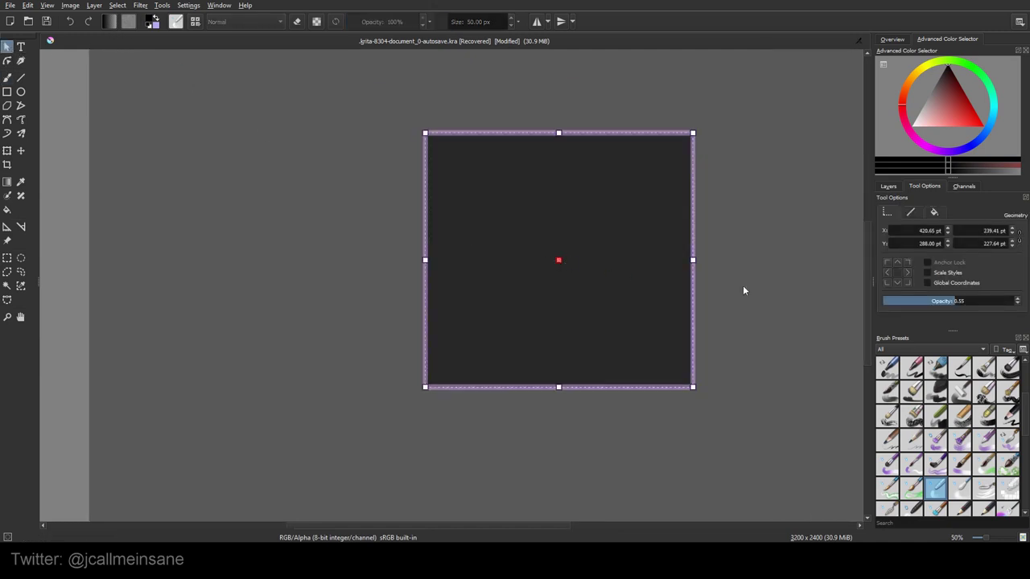
pyautogui.moveTo(779, 278); pyautogui.dragTo(682, 284)
pyautogui.click(933, 212)
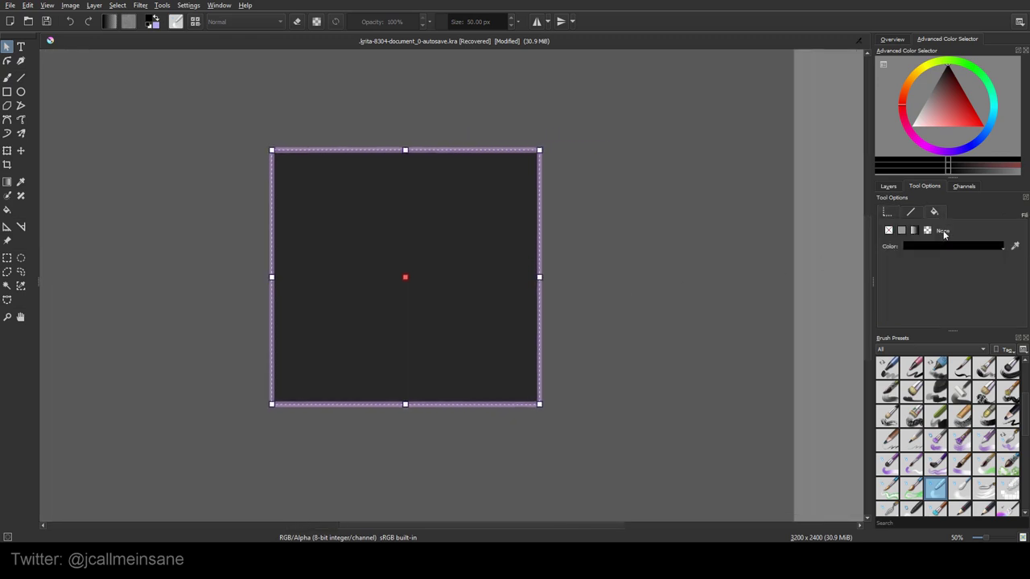
pyautogui.click(936, 245)
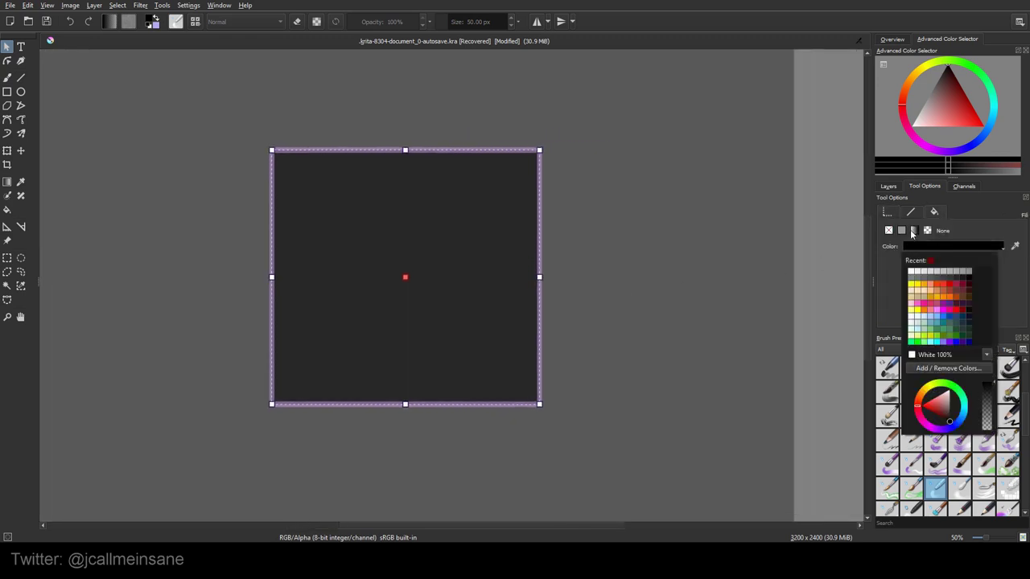
pyautogui.click(942, 236)
pyautogui.click(913, 230)
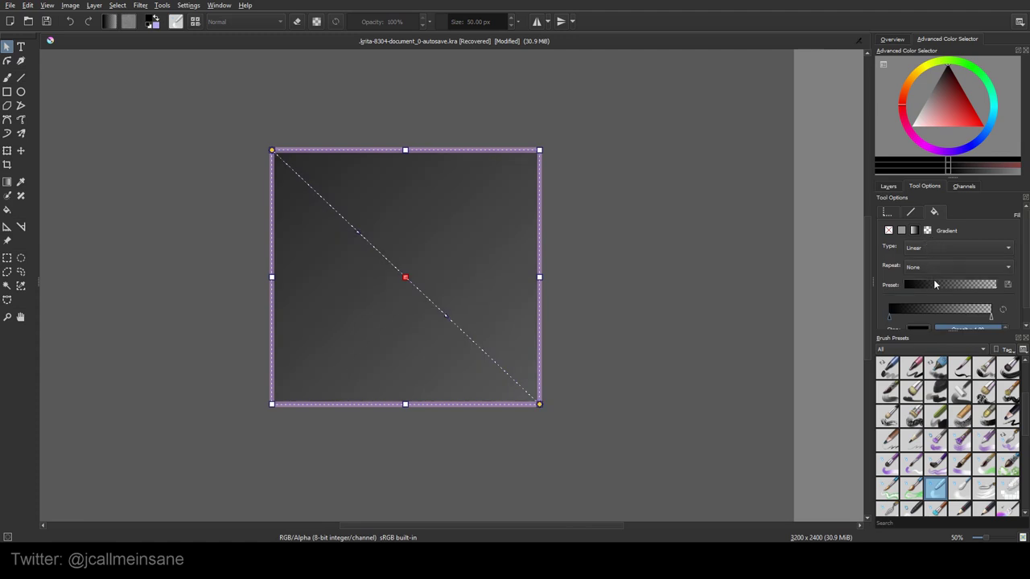
pyautogui.scroll(-1, 1020, 328)
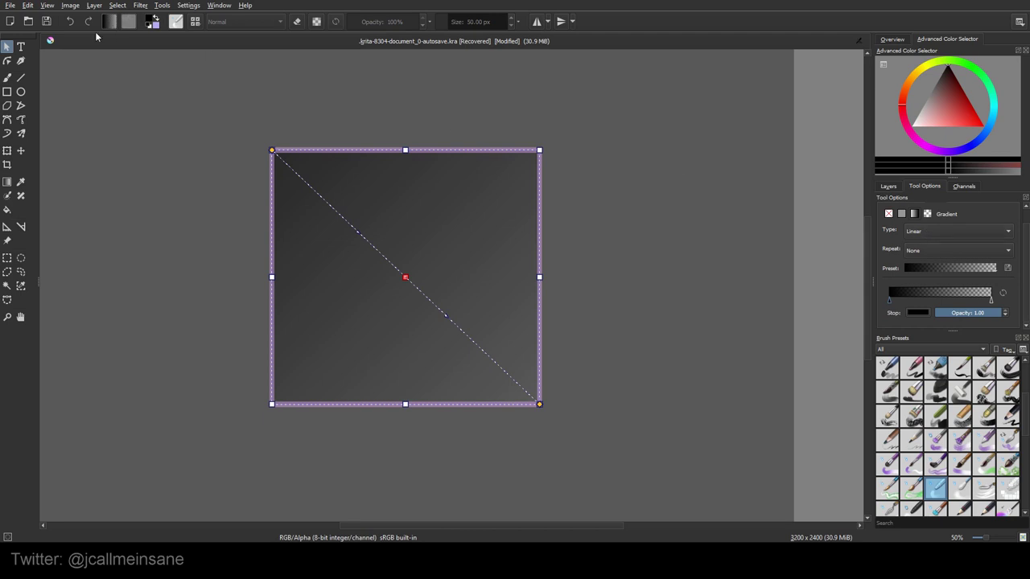
# - Make the gradient's start stop pink and drag the dark end stop closer so pink fades sooner
pyautogui.click(925, 315)
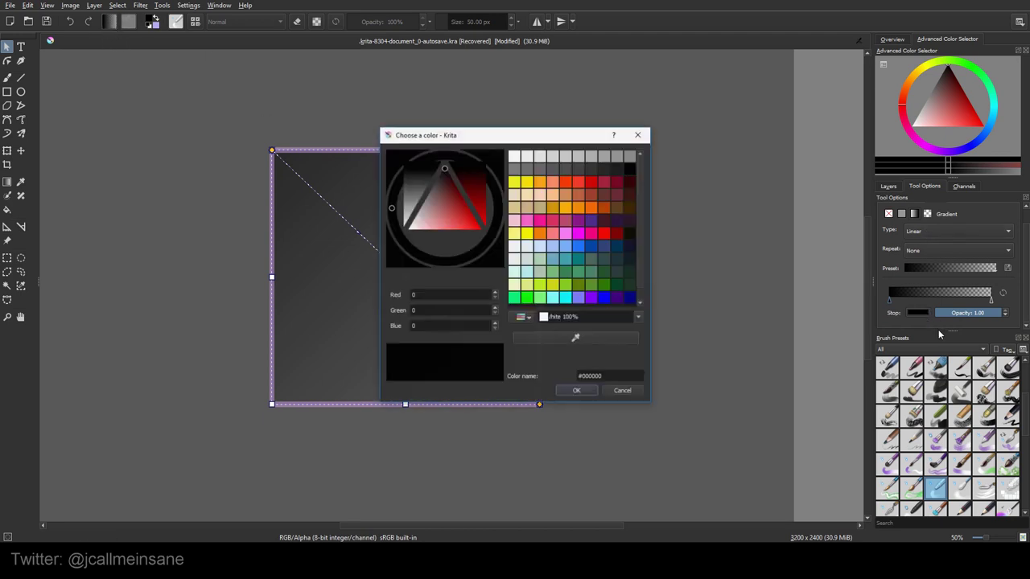
pyautogui.click(553, 221)
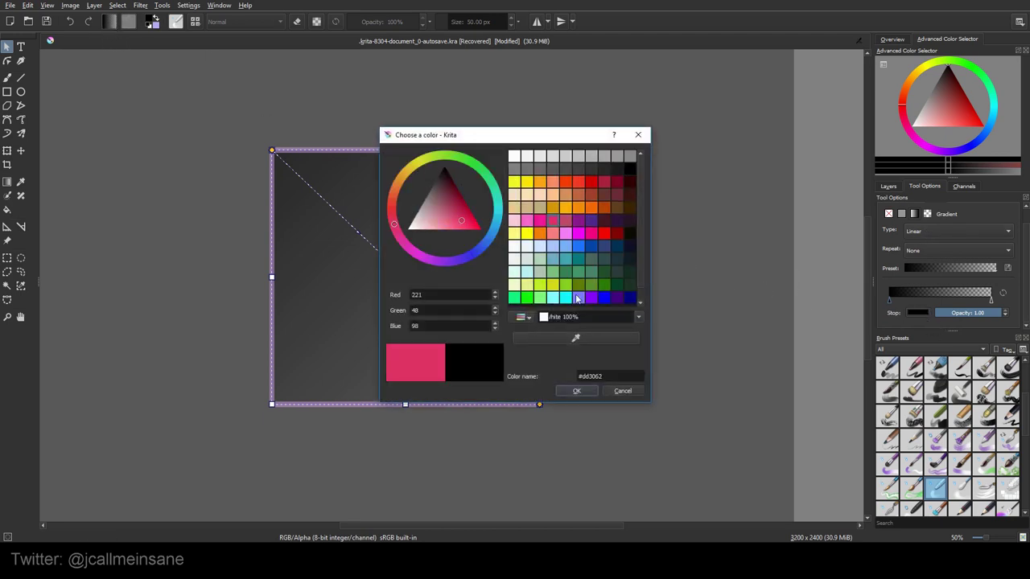
pyautogui.click(576, 391)
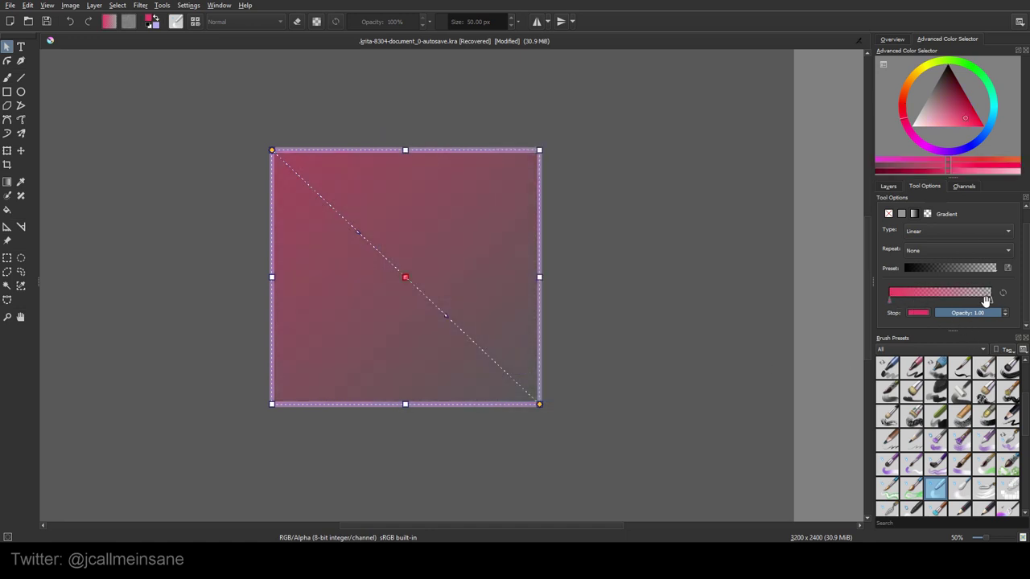
pyautogui.moveTo(986, 300); pyautogui.dragTo(1005, 315)
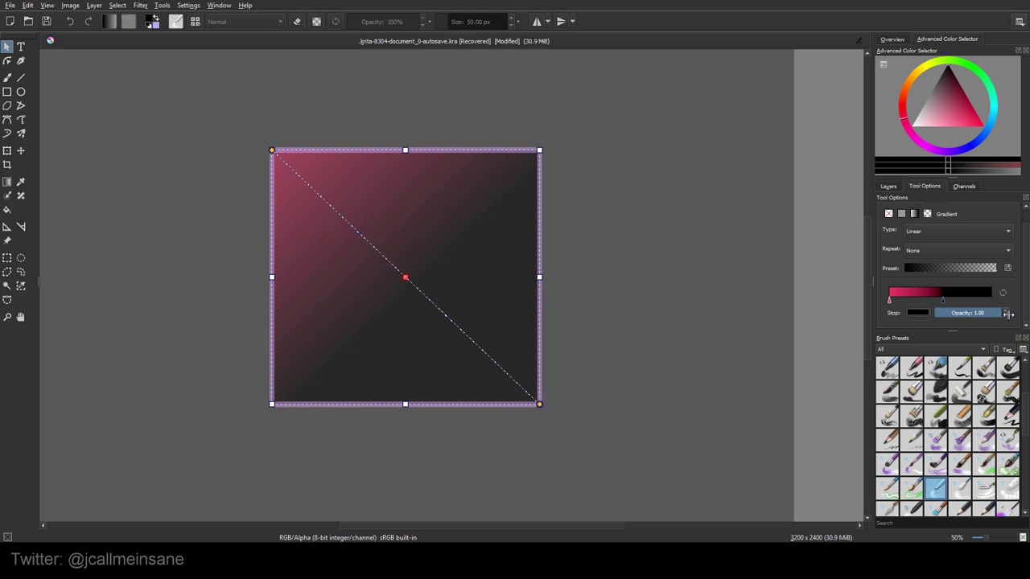
# - Try fading the gradient's end stop to transparent, revert it, and widen the pink part slightly
pyautogui.moveTo(1006, 314); pyautogui.dragTo(934, 313)
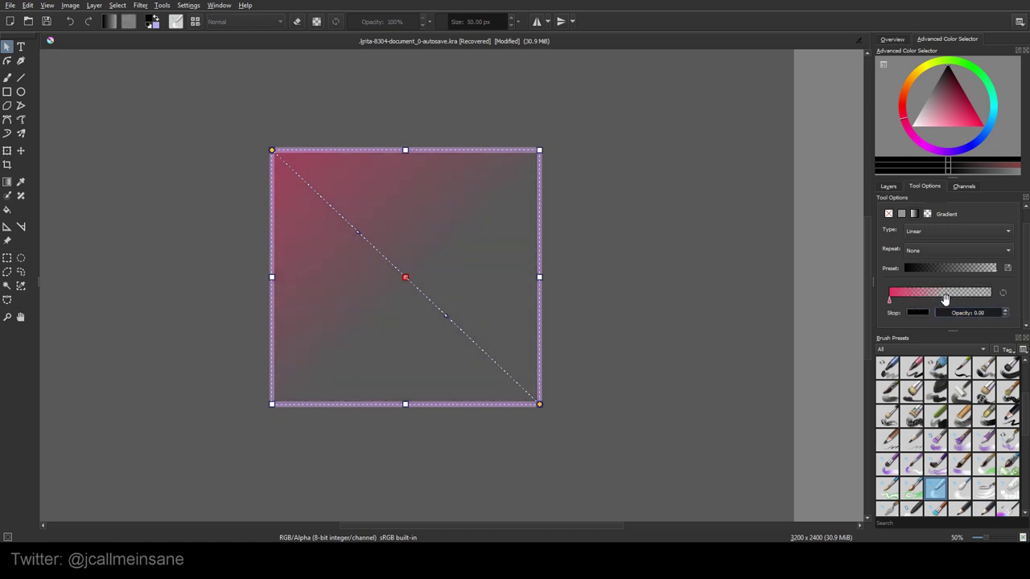
pyautogui.moveTo(946, 312); pyautogui.dragTo(1012, 322)
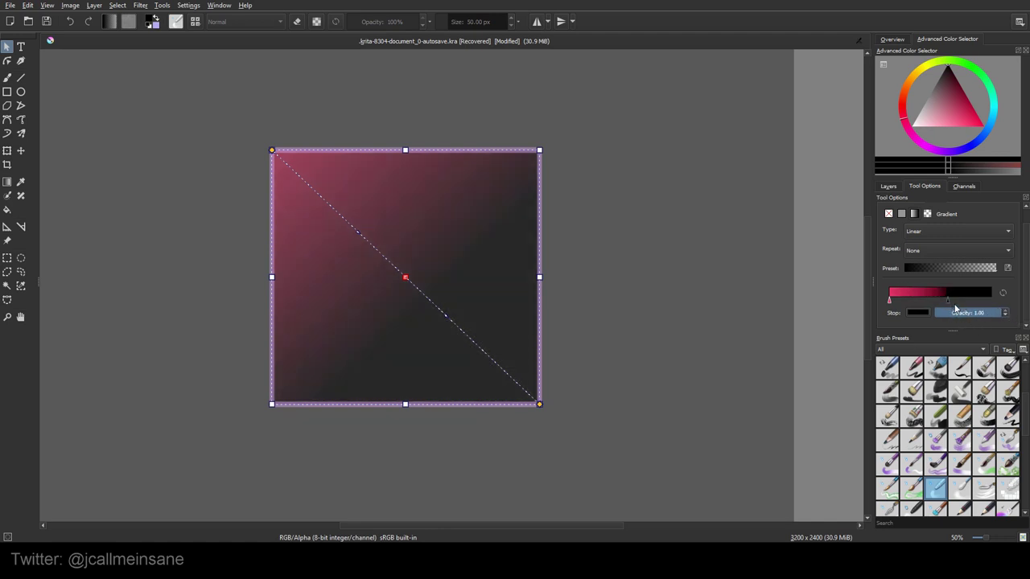
pyautogui.moveTo(948, 301); pyautogui.dragTo(950, 309)
# - Raise and then lower the rectangle's overall opacity to about half
pyautogui.scroll(2, 971, 222)
pyautogui.click(898, 211)
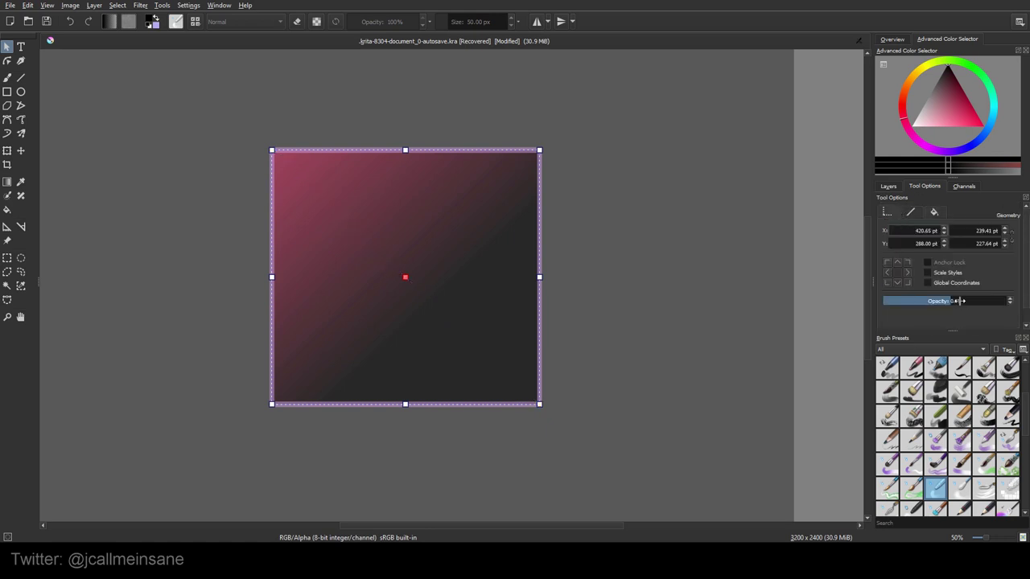
pyautogui.moveTo(966, 302); pyautogui.dragTo(1025, 305)
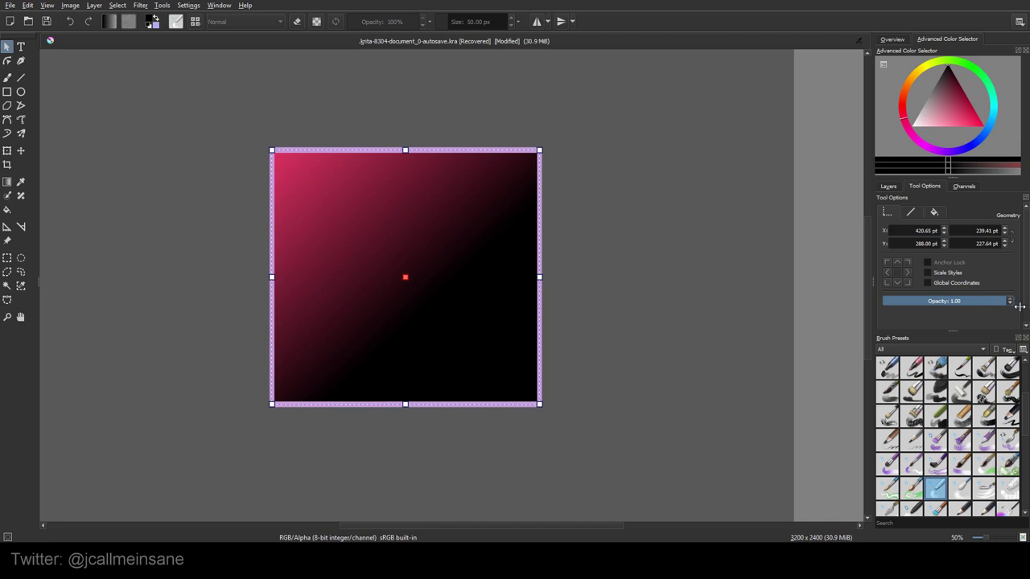
pyautogui.moveTo(1000, 300); pyautogui.dragTo(947, 300)
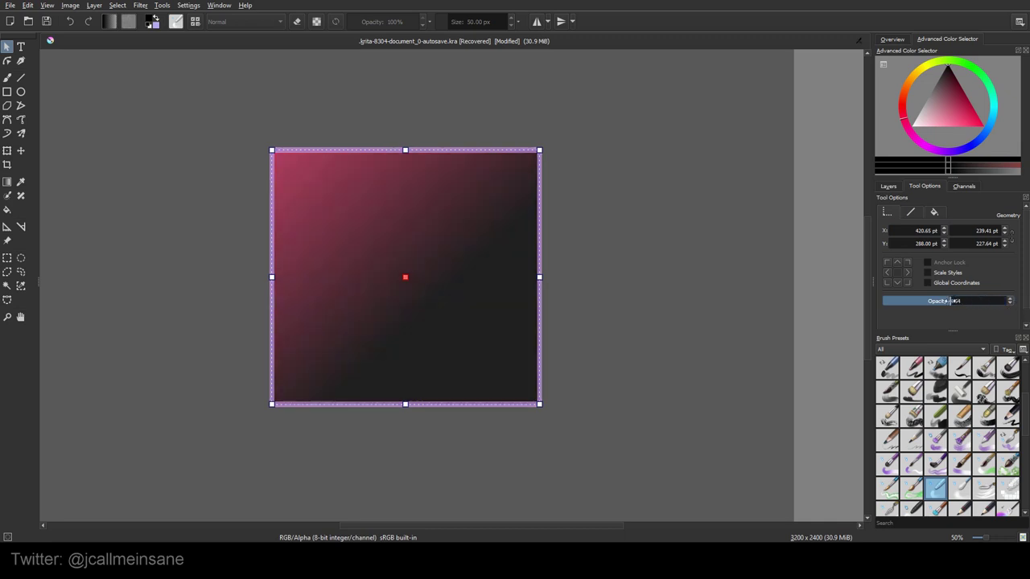
# - Make the gradient's dark end stop fully transparent
pyautogui.click(933, 211)
pyautogui.click(1004, 315)
pyautogui.moveTo(1004, 315)
pyautogui.mouseDown()
pyautogui.moveTo(908, 307)
pyautogui.moveTo(938, 295)
pyautogui.moveTo(905, 297)
pyautogui.moveTo(919, 300)
pyautogui.mouseUp()
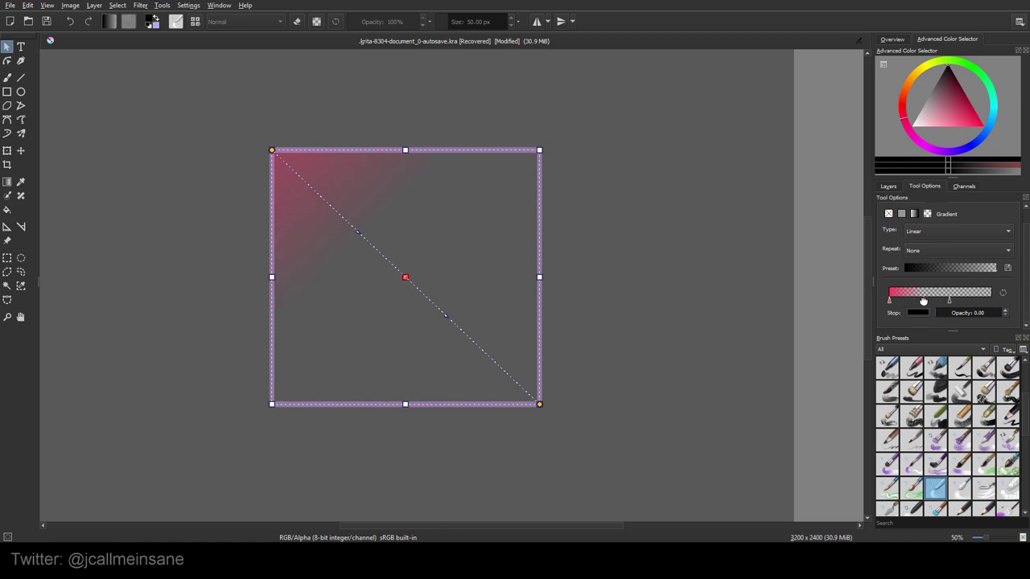
# - Recolour a gradient stop to lavender #7d7dff and let the pink extend further across
pyautogui.moveTo(923, 301)
pyautogui.mouseDown()
pyautogui.moveTo(907, 298)
pyautogui.moveTo(989, 300)
pyautogui.mouseUp()
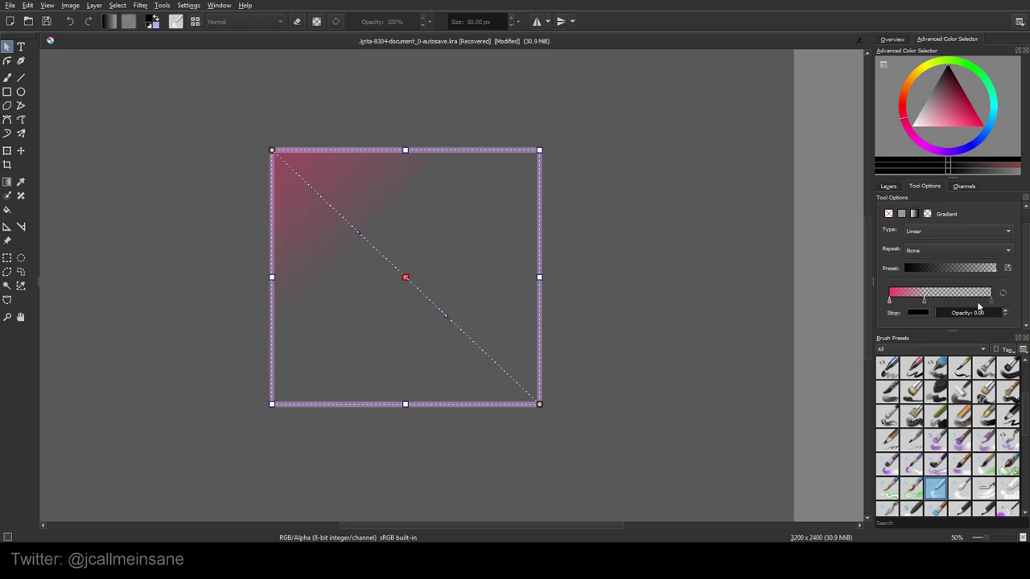
pyautogui.click(923, 313)
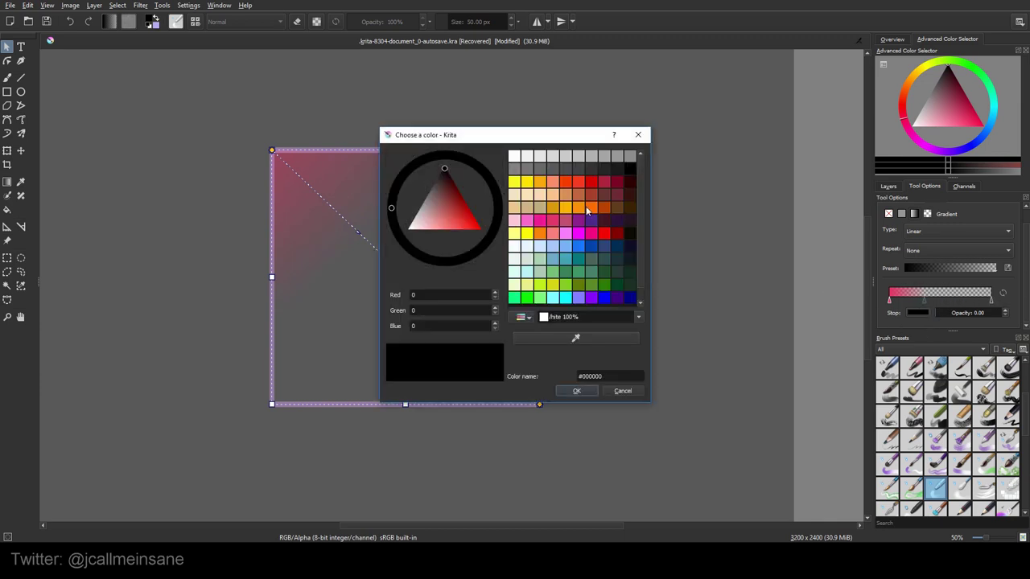
pyautogui.scroll(-1, 617, 290)
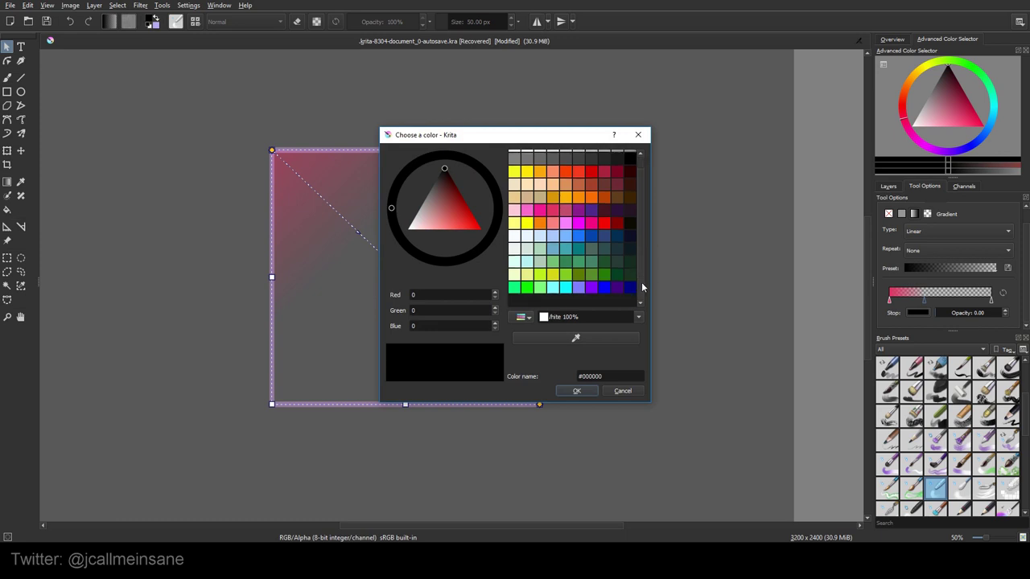
pyautogui.scroll(1, 640, 204)
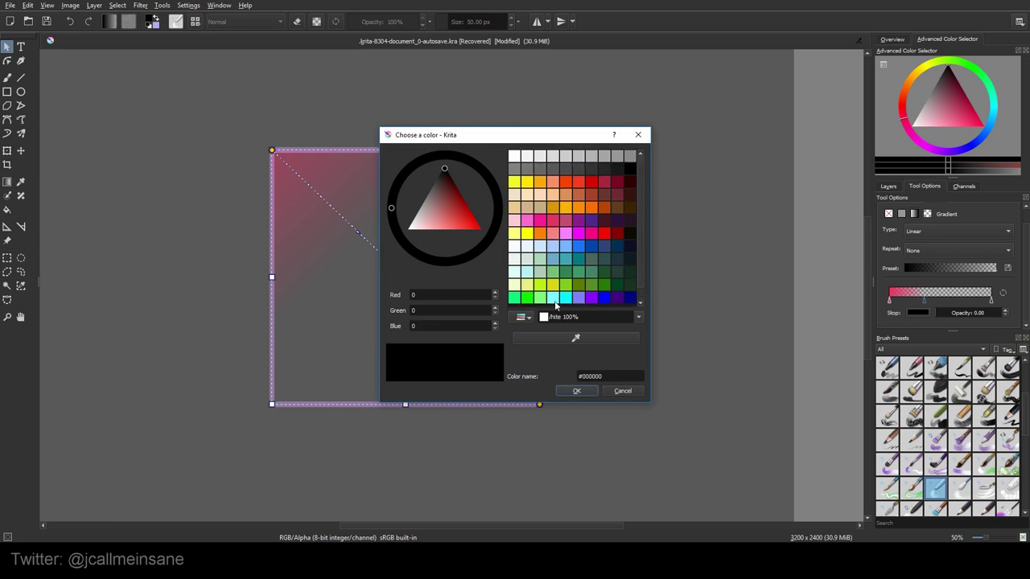
pyautogui.click(579, 297)
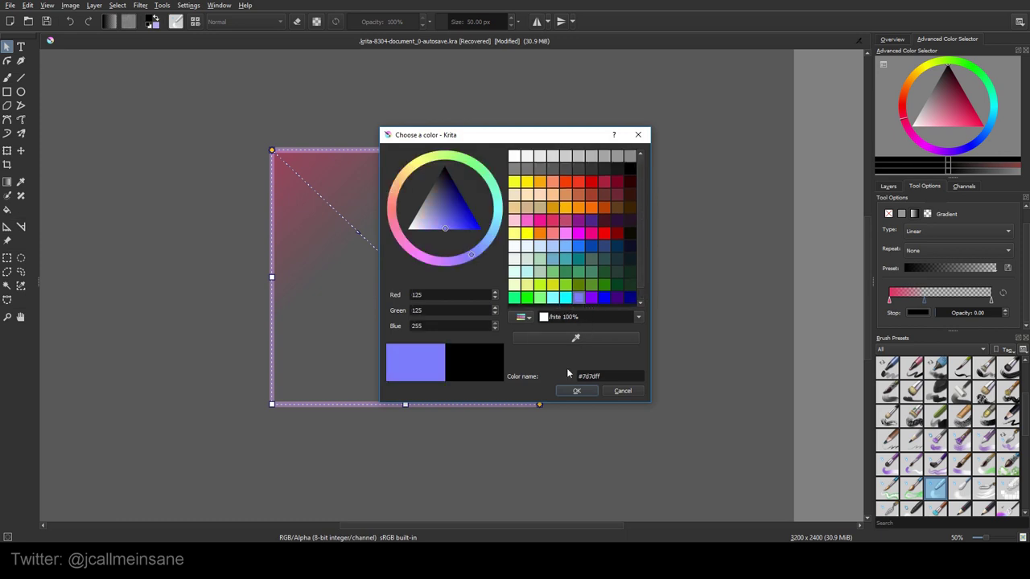
pyautogui.click(576, 390)
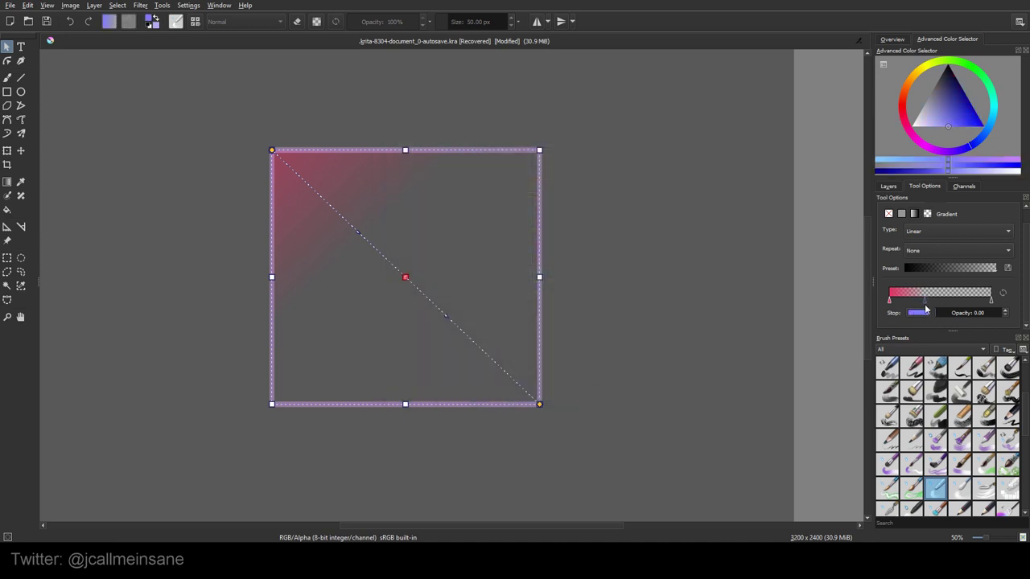
pyautogui.moveTo(923, 300); pyautogui.dragTo(928, 302)
pyautogui.click(916, 313)
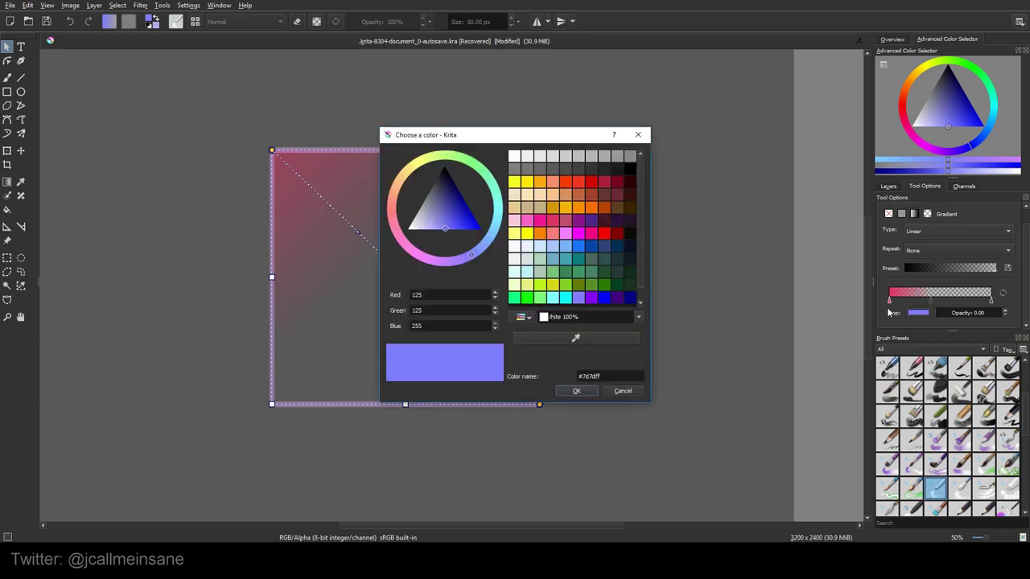
pyautogui.click(630, 391)
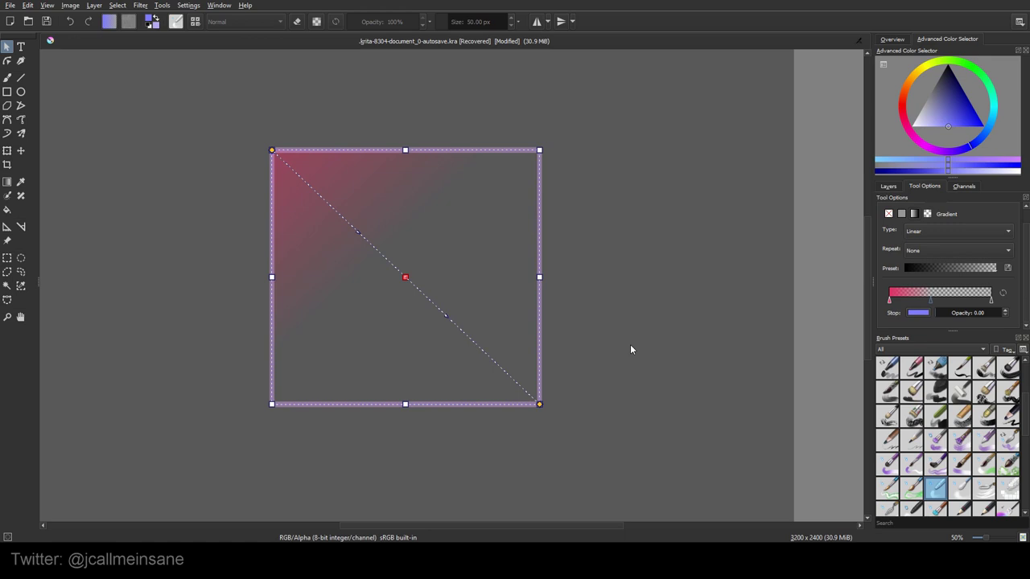
# - Add a transparent light blue-purple stop to the gradient and remove an extra stop
pyautogui.click(918, 298)
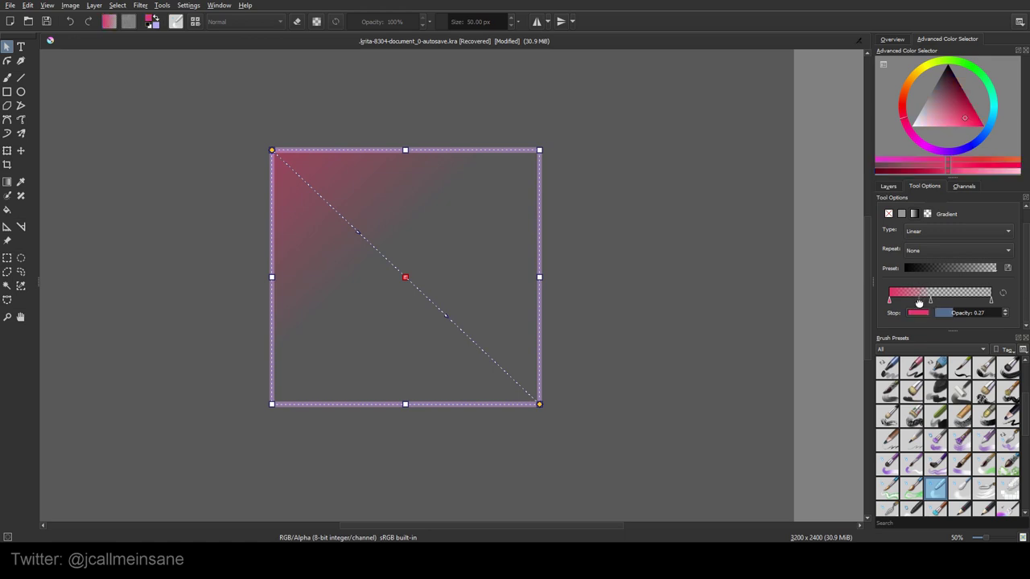
pyautogui.click(915, 313)
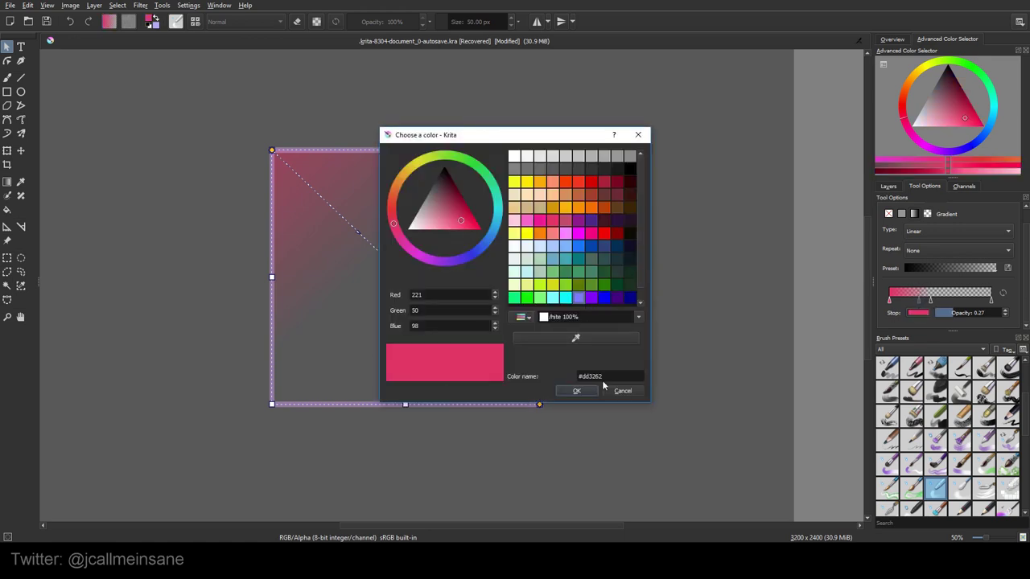
pyautogui.click(579, 298)
pyautogui.click(576, 391)
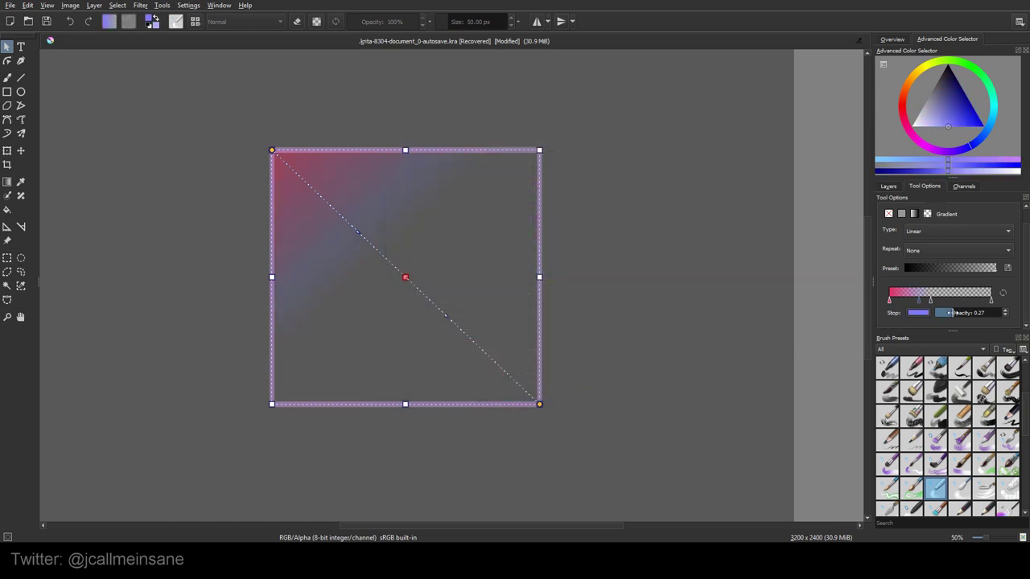
pyautogui.moveTo(956, 313); pyautogui.dragTo(934, 313)
pyautogui.click(936, 301)
pyautogui.moveTo(936, 308); pyautogui.dragTo(571, 313)
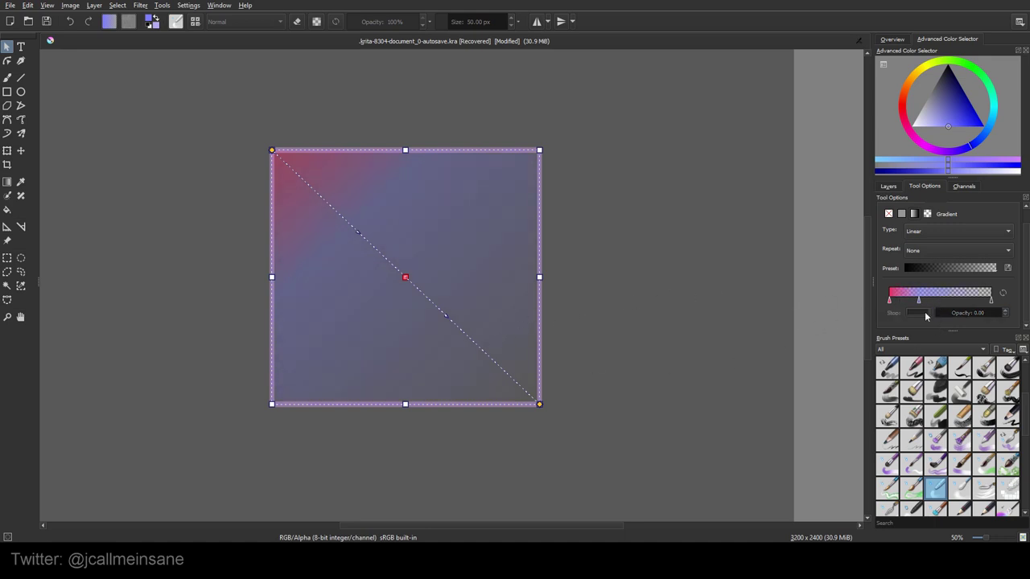
# - Slide the purple middle stop right, then delete the pink starting stop
pyautogui.moveTo(918, 301); pyautogui.dragTo(942, 301)
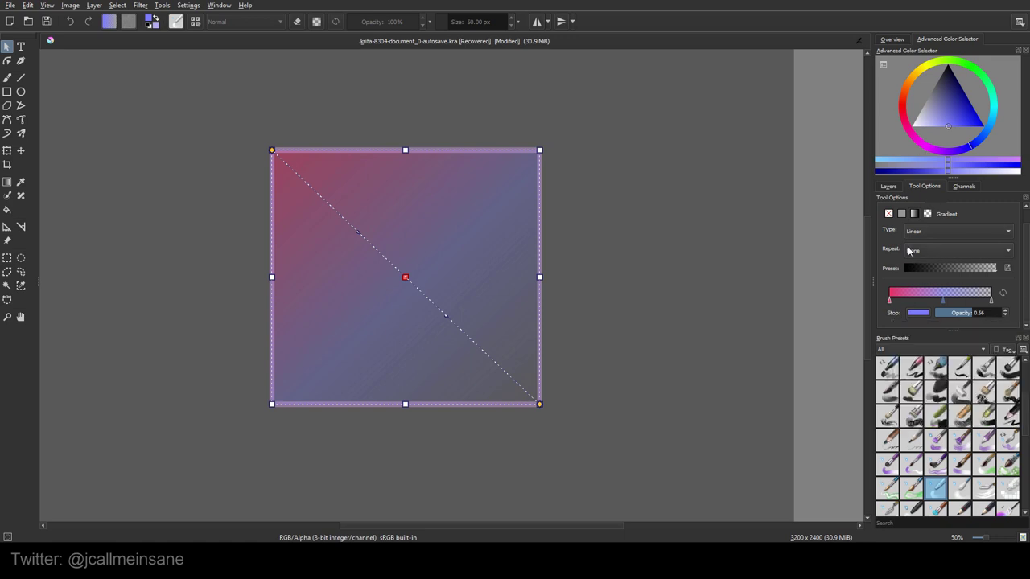
pyautogui.moveTo(941, 300)
pyautogui.mouseDown()
pyautogui.moveTo(921, 299)
pyautogui.moveTo(941, 301)
pyautogui.mouseUp()
pyautogui.click(890, 297)
pyautogui.click(948, 300)
pyautogui.click(921, 300)
pyautogui.press('Delete')
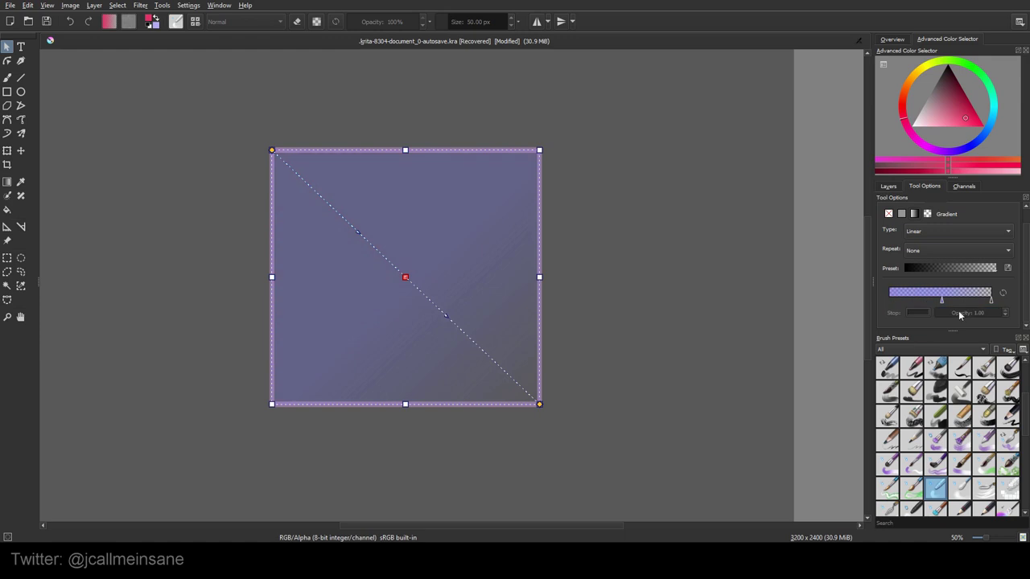
# - Restore the pink gradient with a transparent end and add a blue-violet middle stop shifted right
pyautogui.click(900, 268)
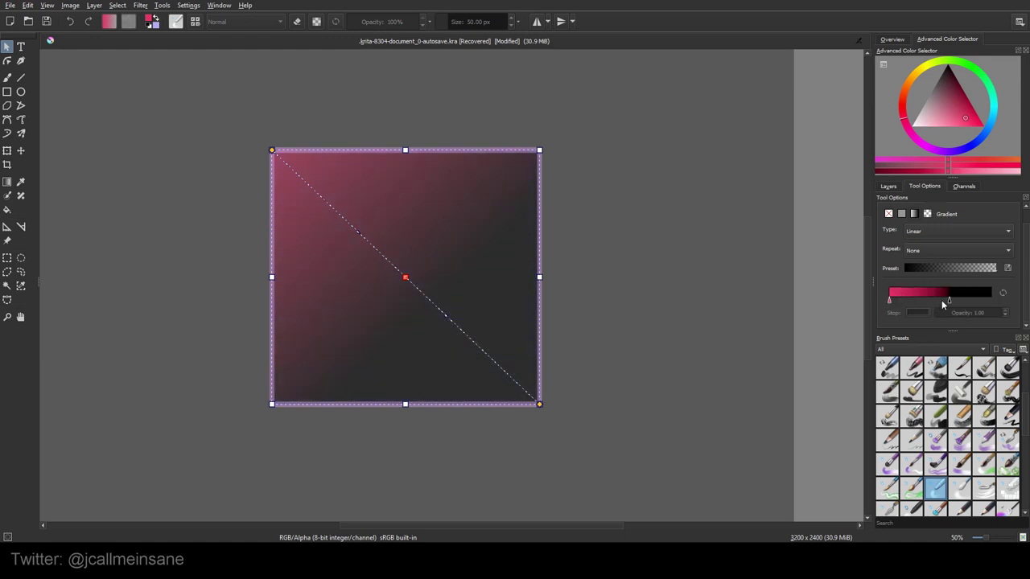
pyautogui.click(939, 300)
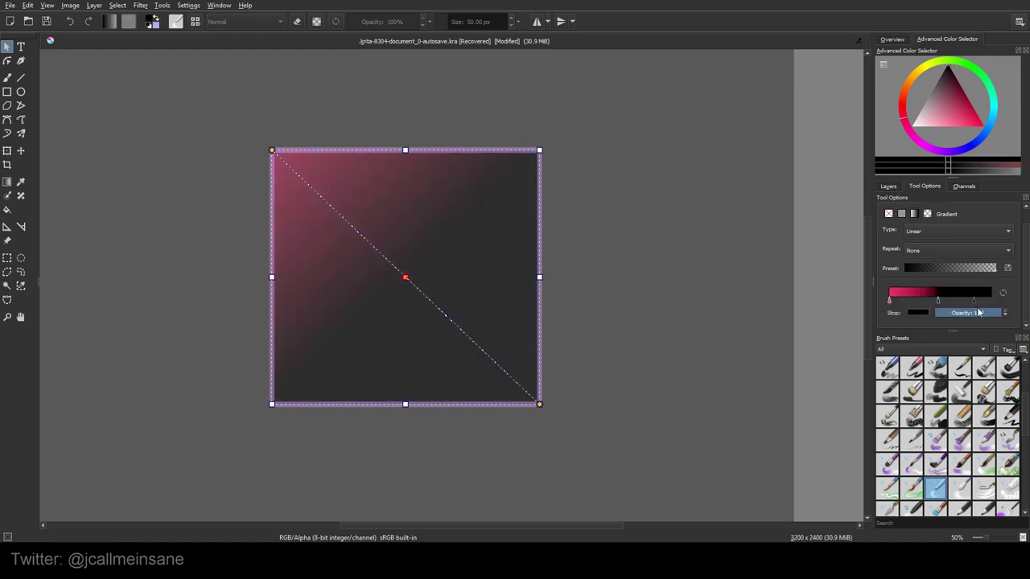
pyautogui.moveTo(975, 313); pyautogui.dragTo(938, 321)
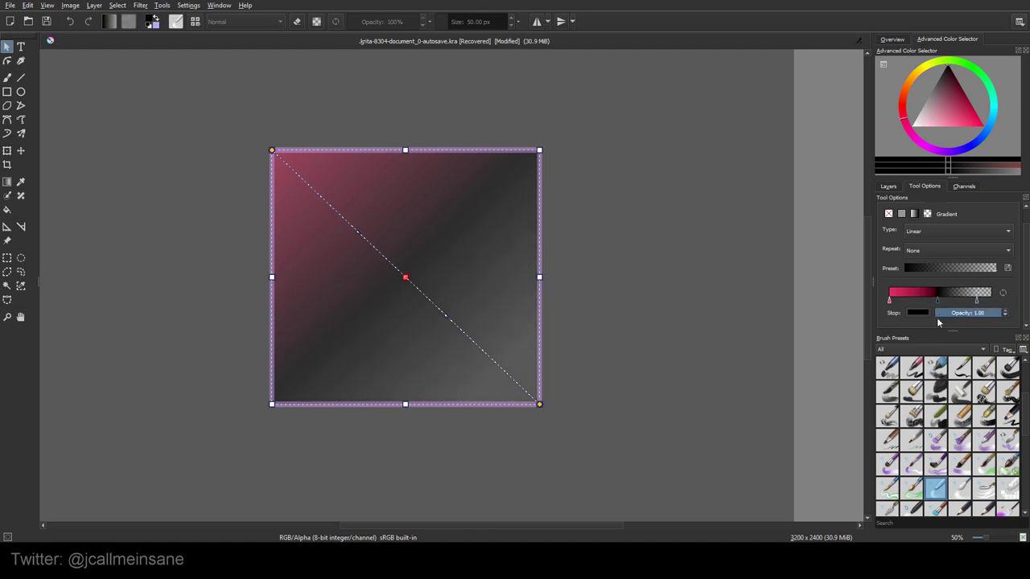
pyautogui.click(944, 297)
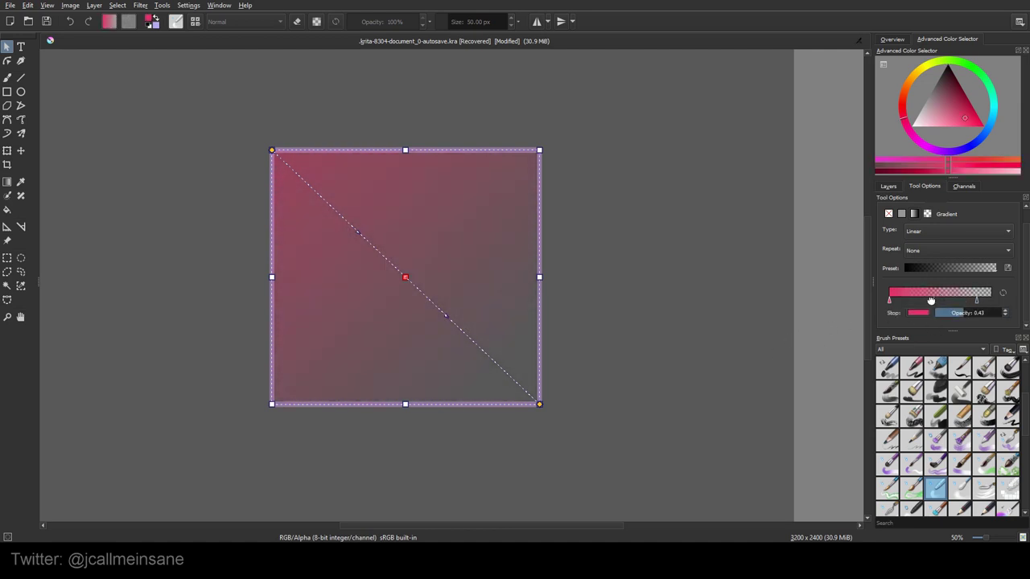
pyautogui.click(918, 313)
pyautogui.click(578, 299)
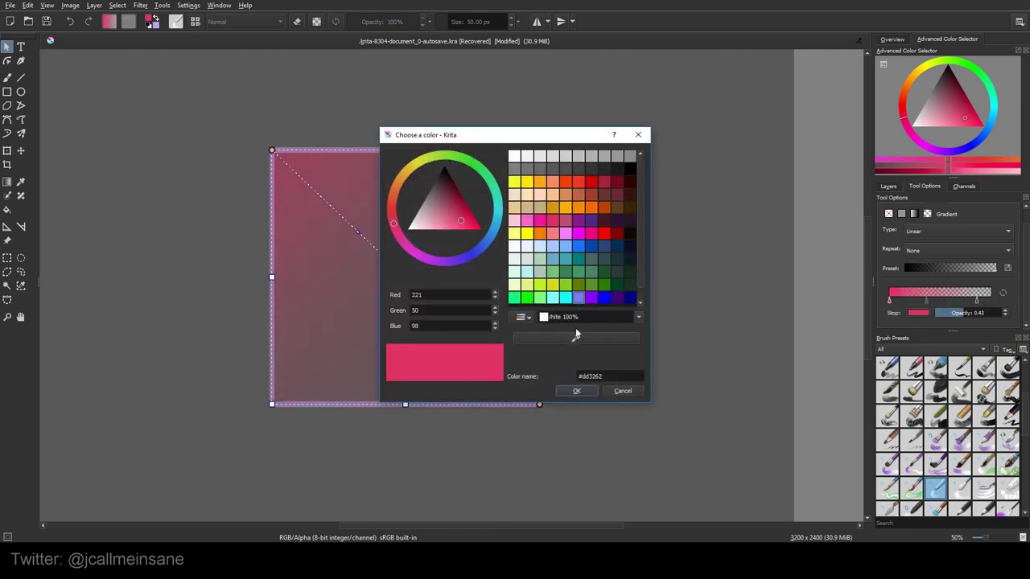
pyautogui.click(576, 391)
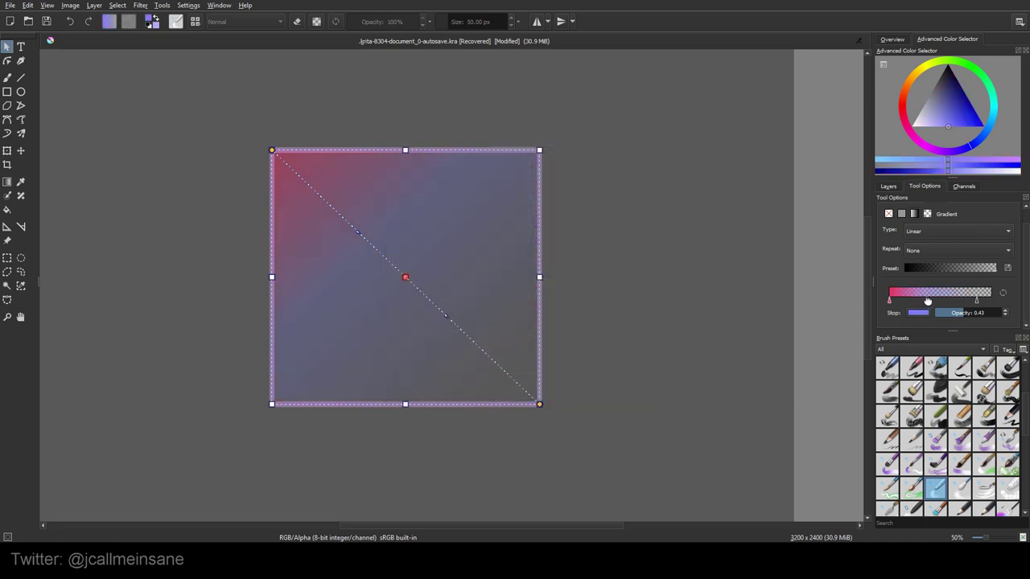
pyautogui.moveTo(926, 300); pyautogui.dragTo(935, 299)
pyautogui.click(890, 298)
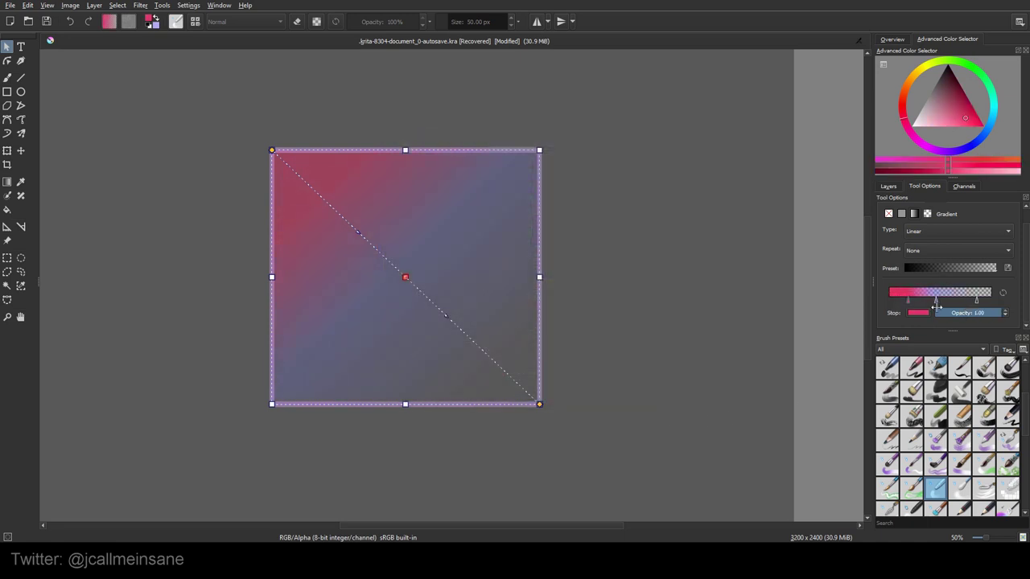
pyautogui.moveTo(935, 300); pyautogui.dragTo(945, 301)
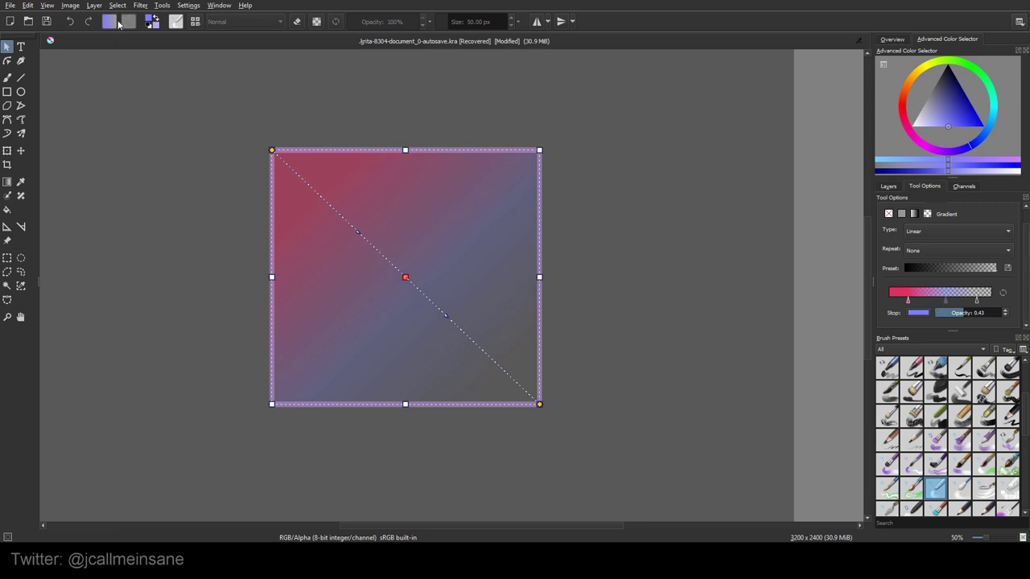
pyautogui.scroll(1, 1025, 287)
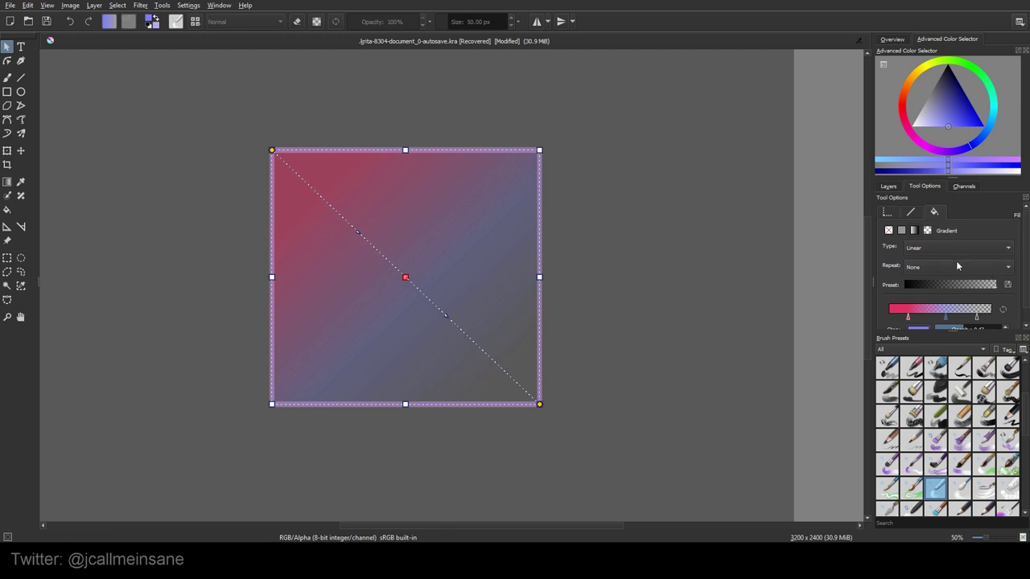
# - With Edit Shapes, set the rectangle's Corner radius x and y both to 111 px
pyautogui.click(7, 61)
pyautogui.moveTo(376, 262); pyautogui.dragTo(513, 342)
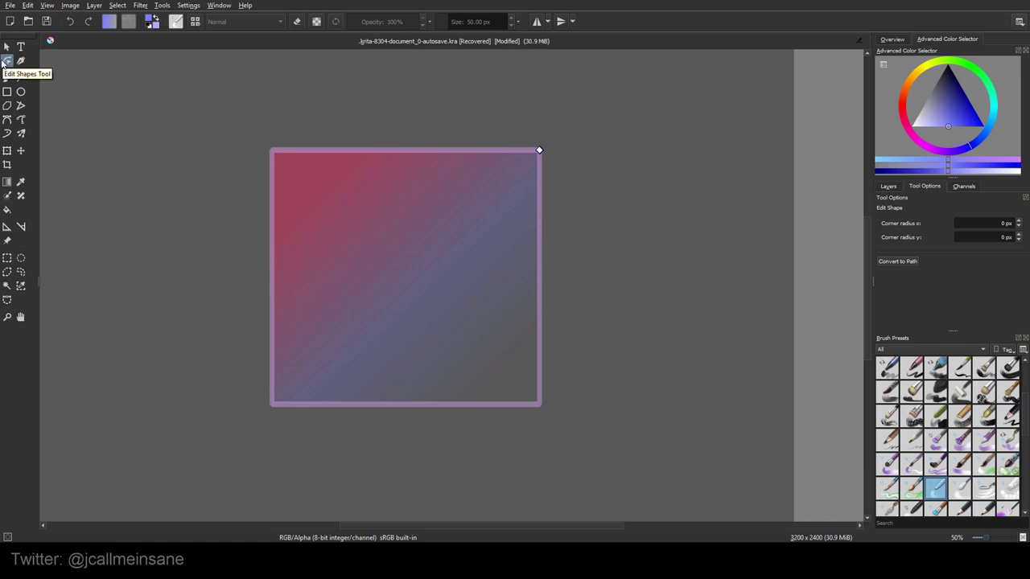
pyautogui.moveTo(540, 152)
pyautogui.mouseDown()
pyautogui.moveTo(391, 338)
pyautogui.moveTo(442, 317)
pyautogui.moveTo(540, 151)
pyautogui.mouseUp()
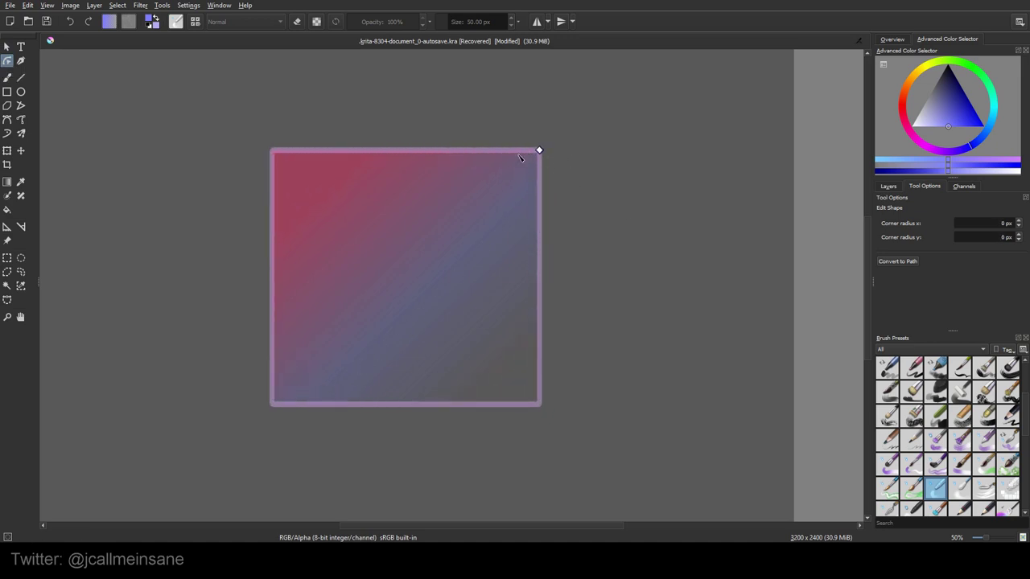
pyautogui.moveTo(541, 152); pyautogui.dragTo(522, 145)
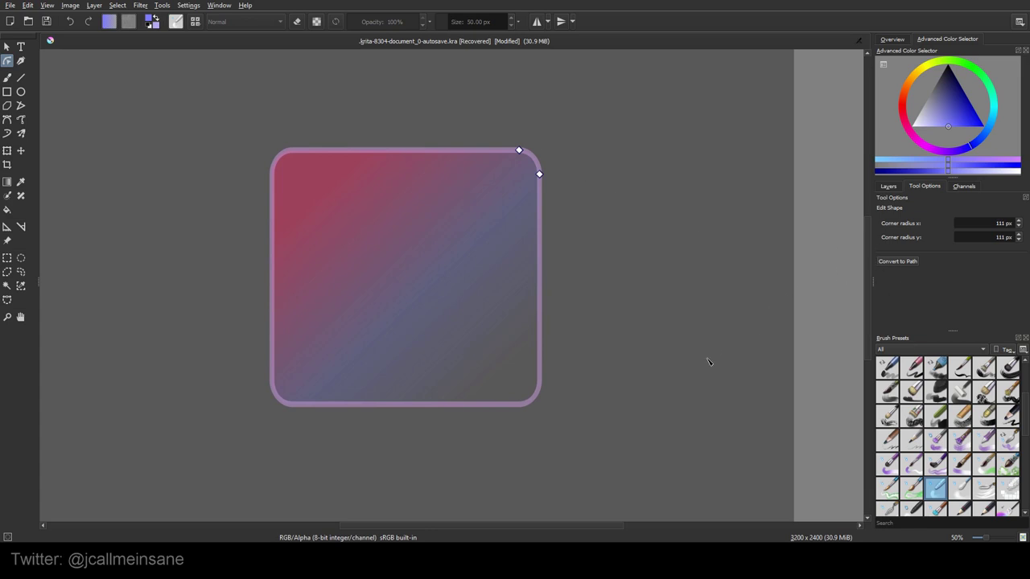
# - Convert the rounded rectangle to a path, test a tail on the bottom-right node, then delete it
pyautogui.click(906, 262)
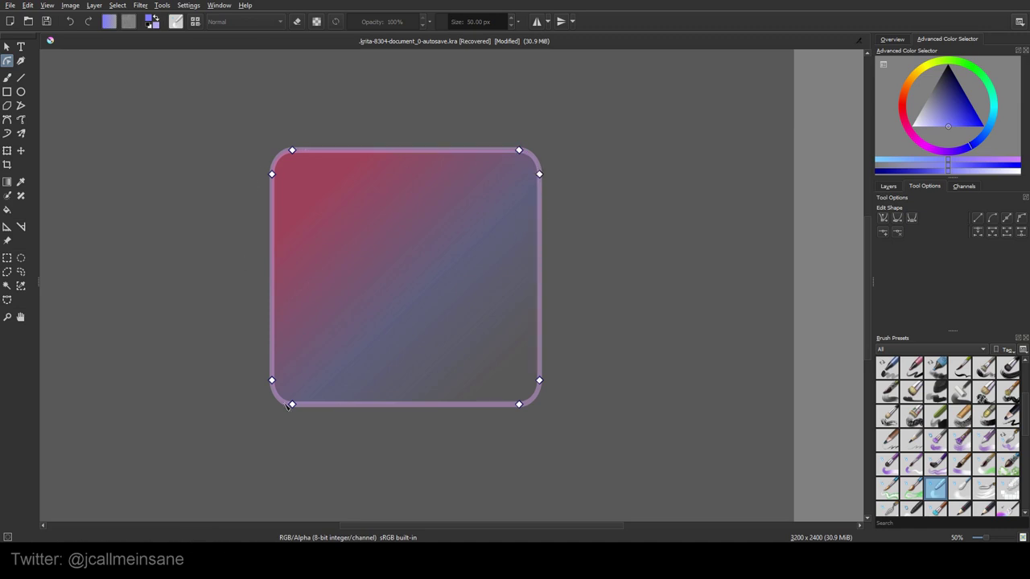
pyautogui.moveTo(519, 404); pyautogui.dragTo(536, 422)
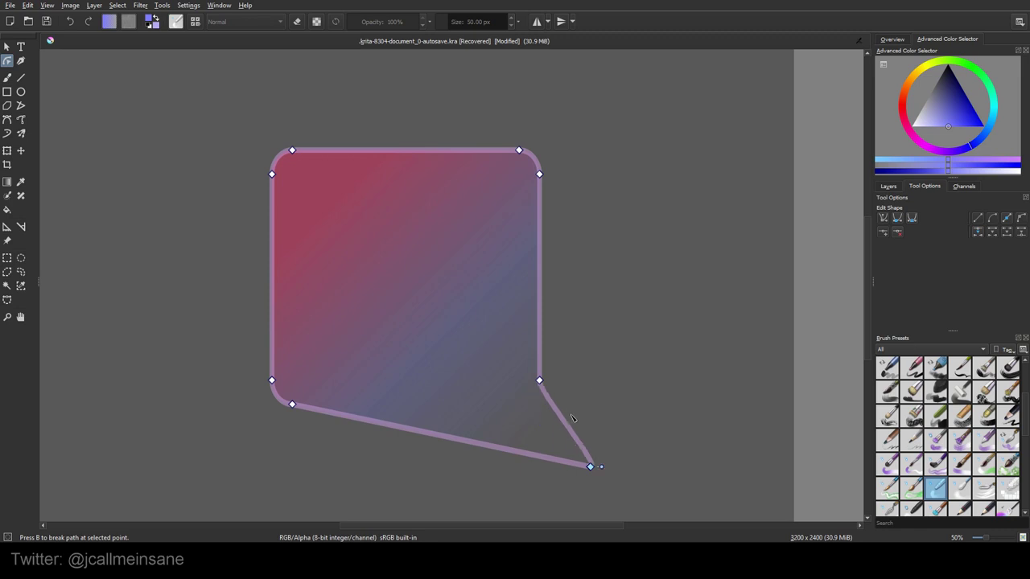
pyautogui.press('Delete')
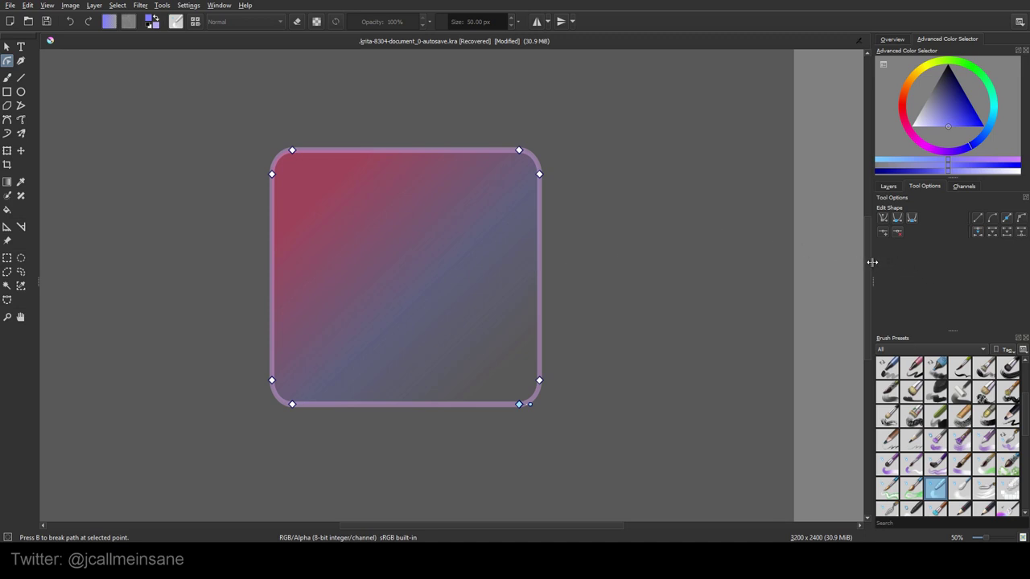
# - Try nudging the bottom-right point and removing right-edge points, undoing both changes
pyautogui.click(779, 370)
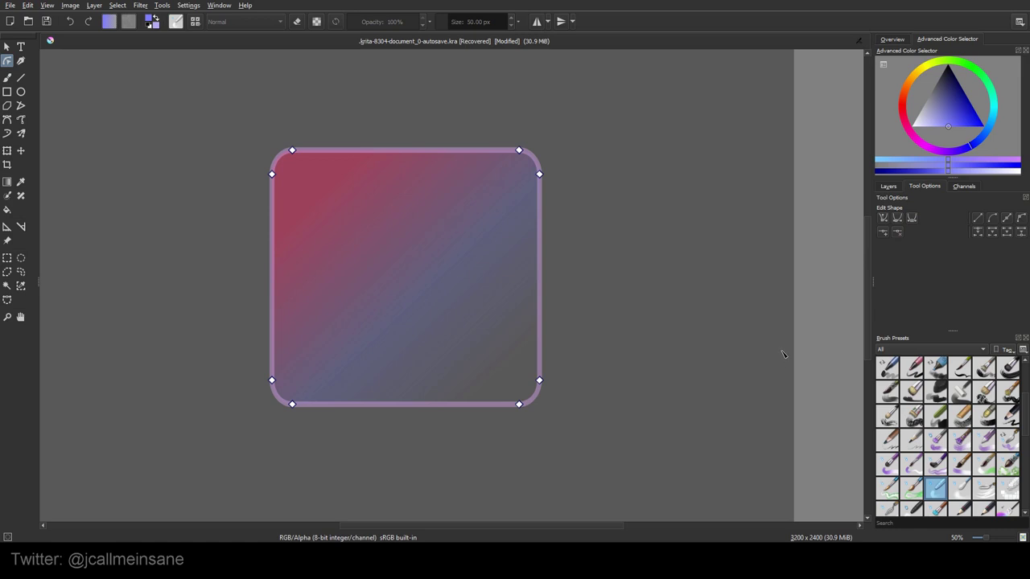
pyautogui.click(519, 404)
pyautogui.moveTo(519, 406); pyautogui.dragTo(516, 405)
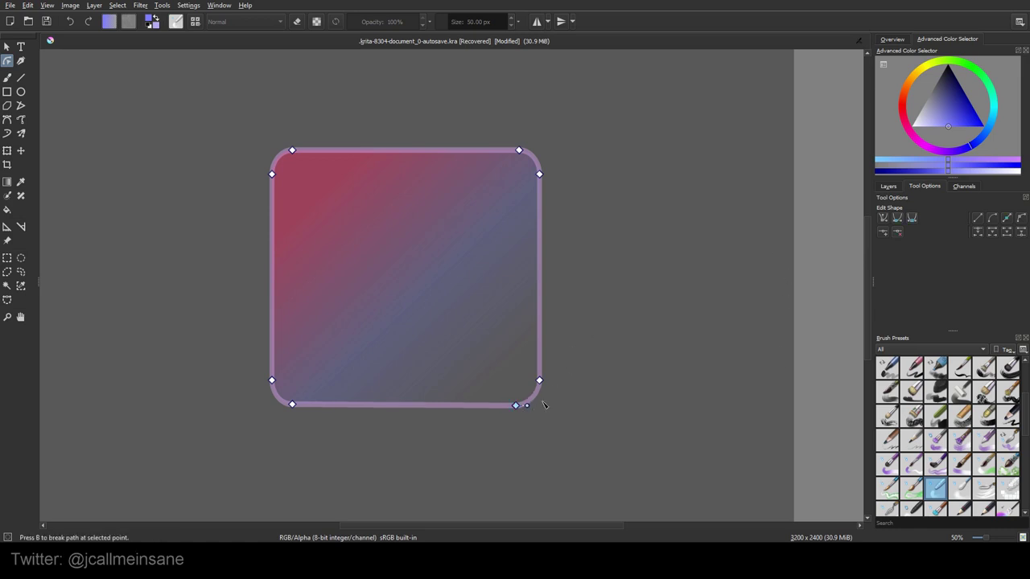
pyautogui.hotkey('ctrl', 'z')
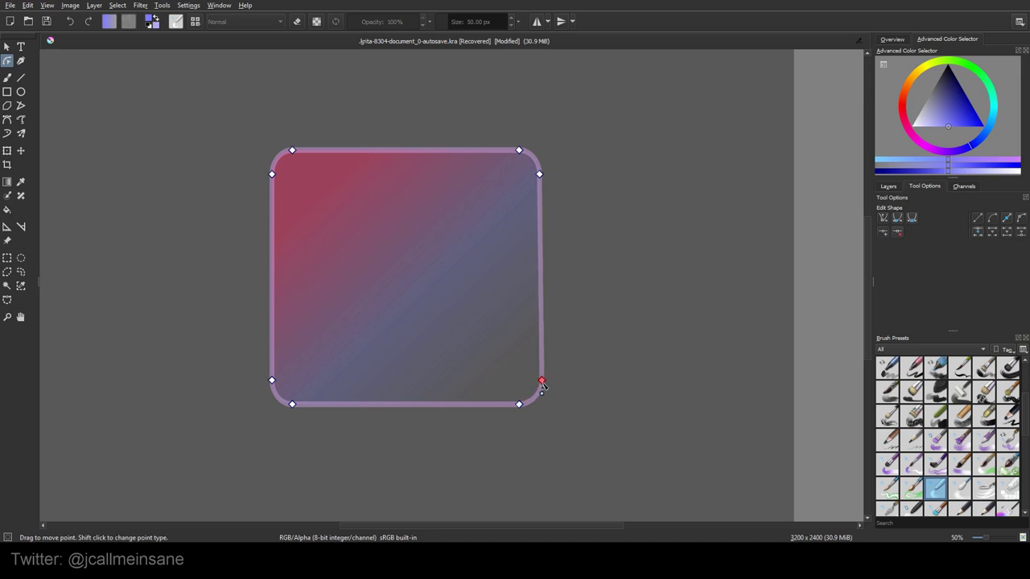
pyautogui.click(541, 381)
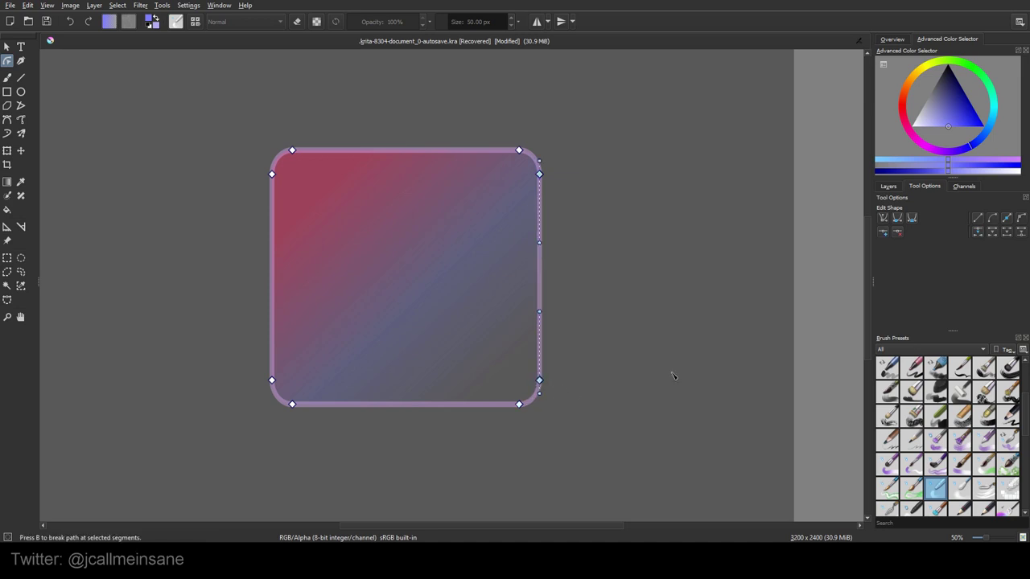
pyautogui.click(899, 235)
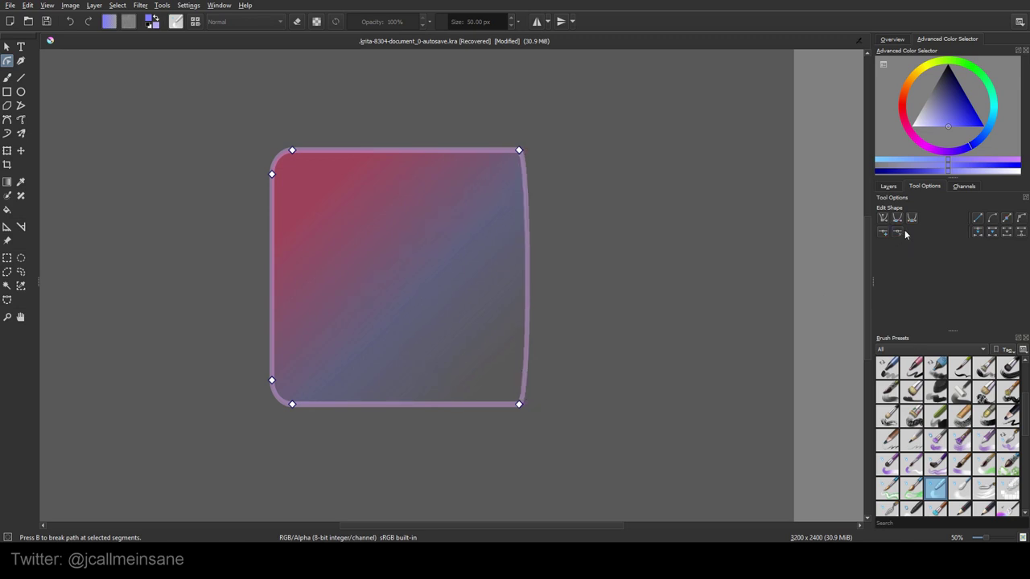
pyautogui.hotkey('ctrl', 'z')
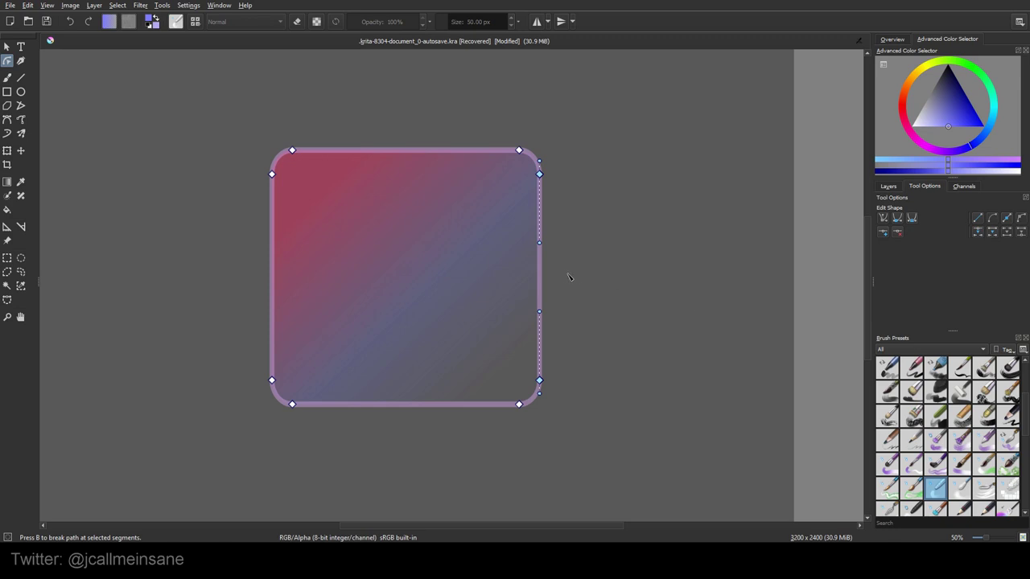
pyautogui.click(542, 278)
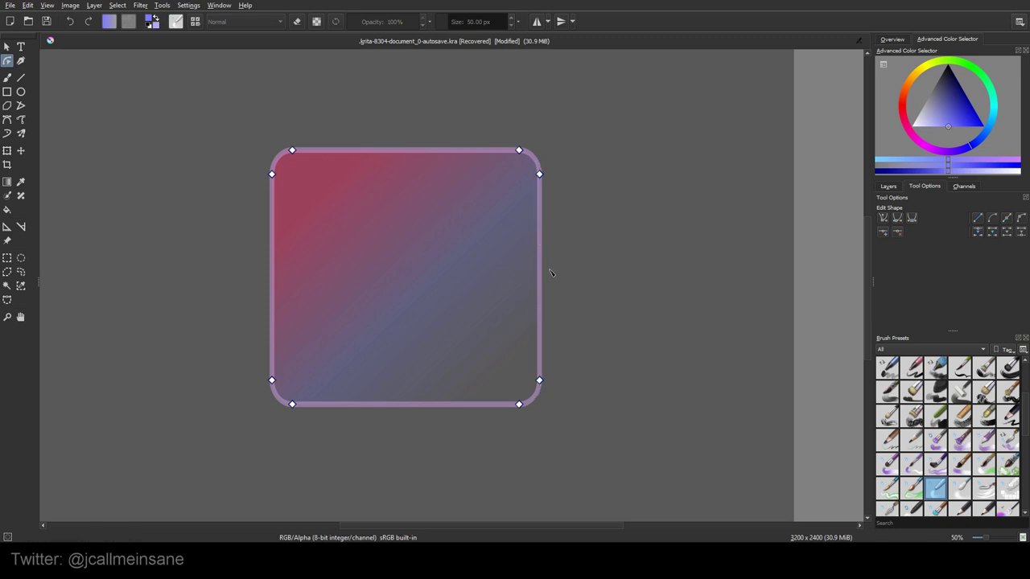
# - Insert a point on the top-right corner curve and another at the bottom edge's middle
pyautogui.click(535, 167)
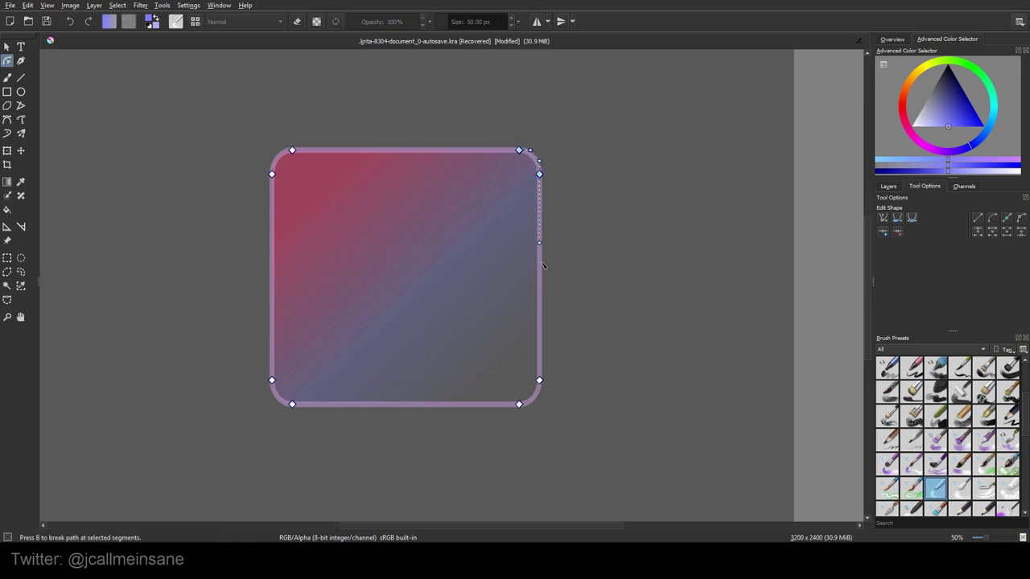
pyautogui.click(883, 235)
pyautogui.click(539, 380)
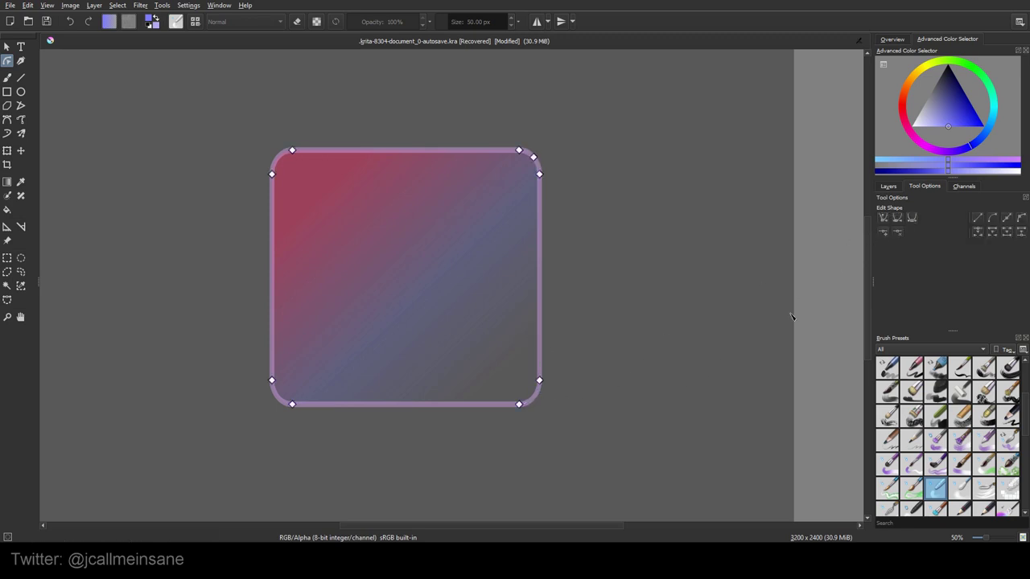
pyautogui.click(532, 402)
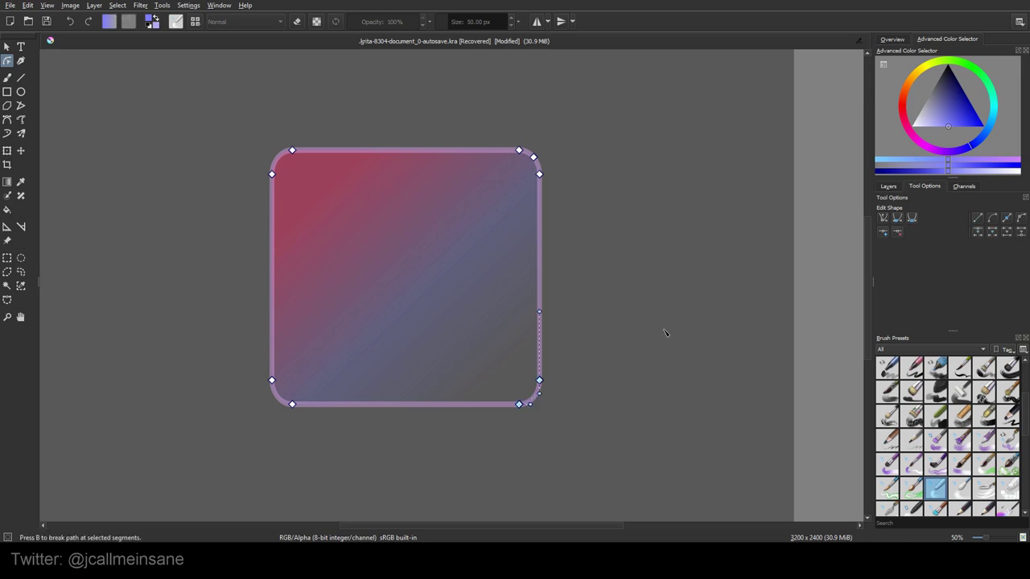
pyautogui.click(398, 405)
pyautogui.click(883, 231)
pyautogui.click(547, 315)
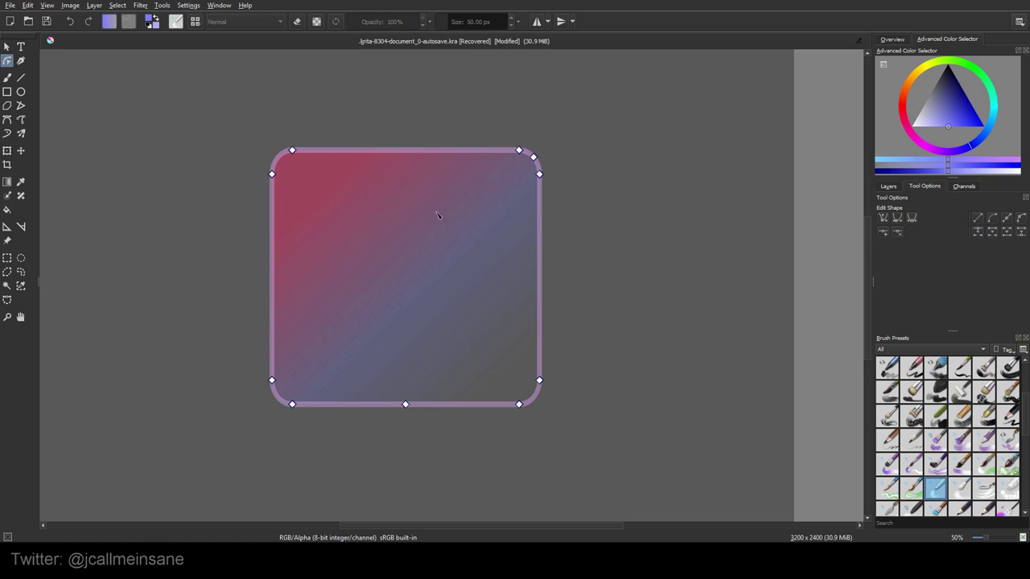
pyautogui.click(419, 154)
# - Move the top-left node to the top centre and make it smooth to arch the top edge
pyautogui.click(293, 151)
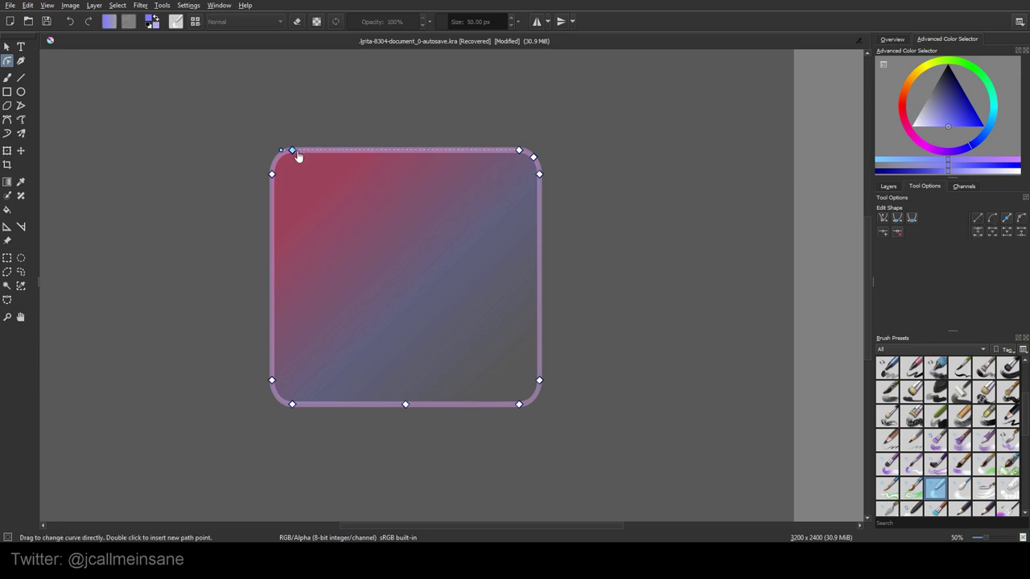
pyautogui.moveTo(293, 150); pyautogui.dragTo(367, 109)
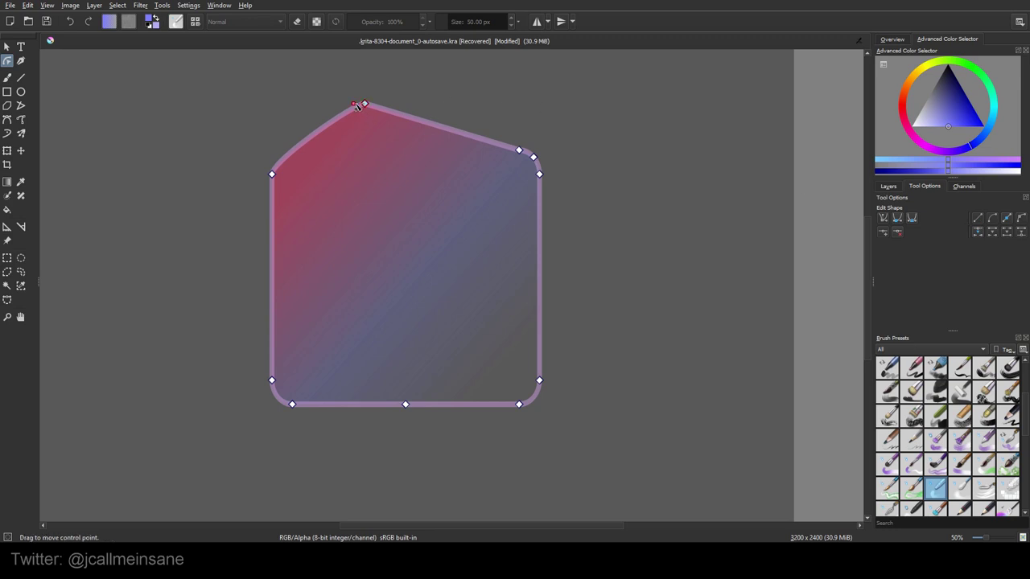
pyautogui.click(1011, 227)
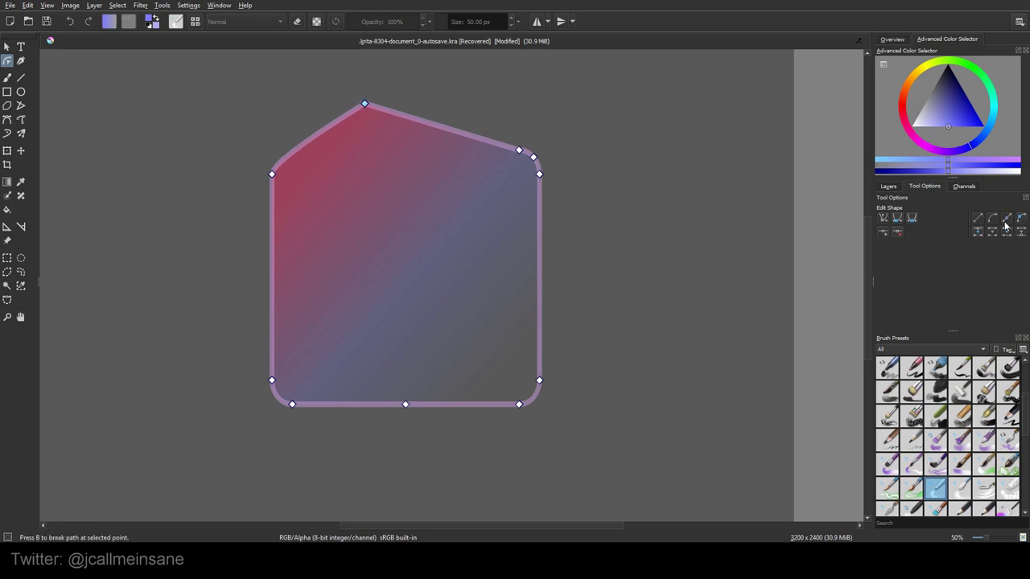
pyautogui.moveTo(378, 114); pyautogui.dragTo(471, 141)
pyautogui.moveTo(423, 217); pyautogui.dragTo(434, 138)
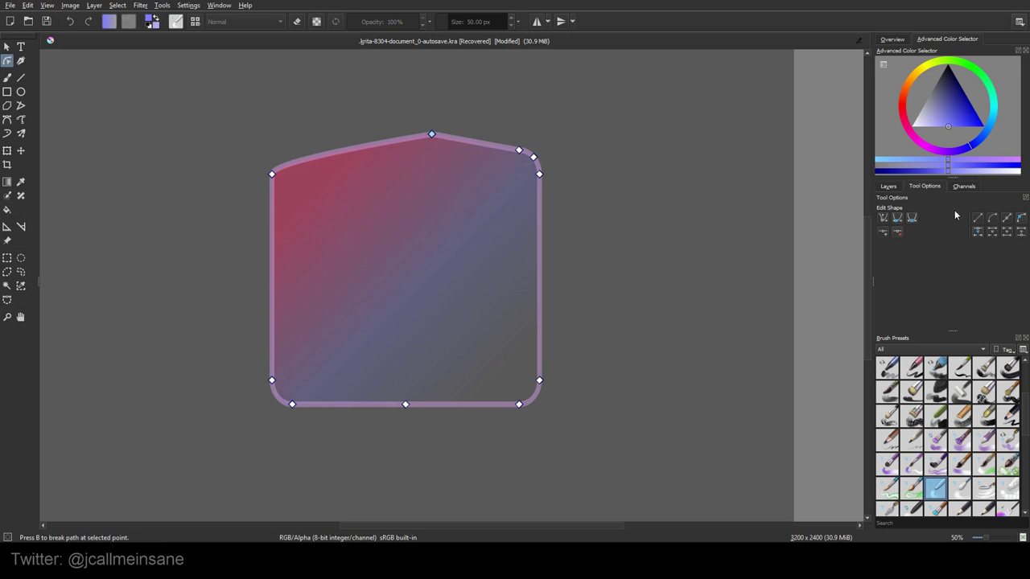
pyautogui.click(902, 219)
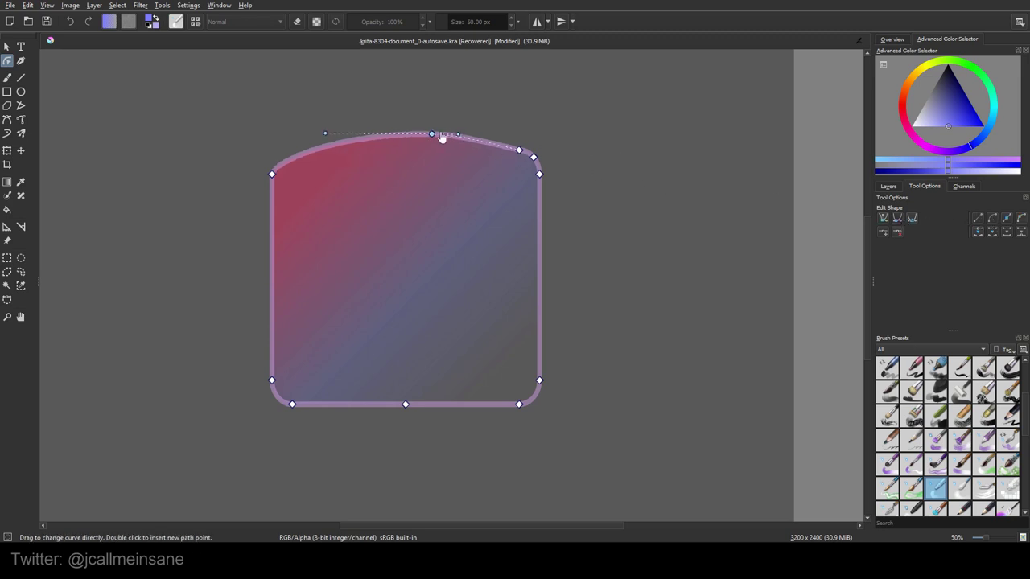
# - Select only the bottom-middle node and change its point type for curving
pyautogui.moveTo(432, 436); pyautogui.dragTo(391, 360)
pyautogui.moveTo(555, 434); pyautogui.dragTo(486, 370)
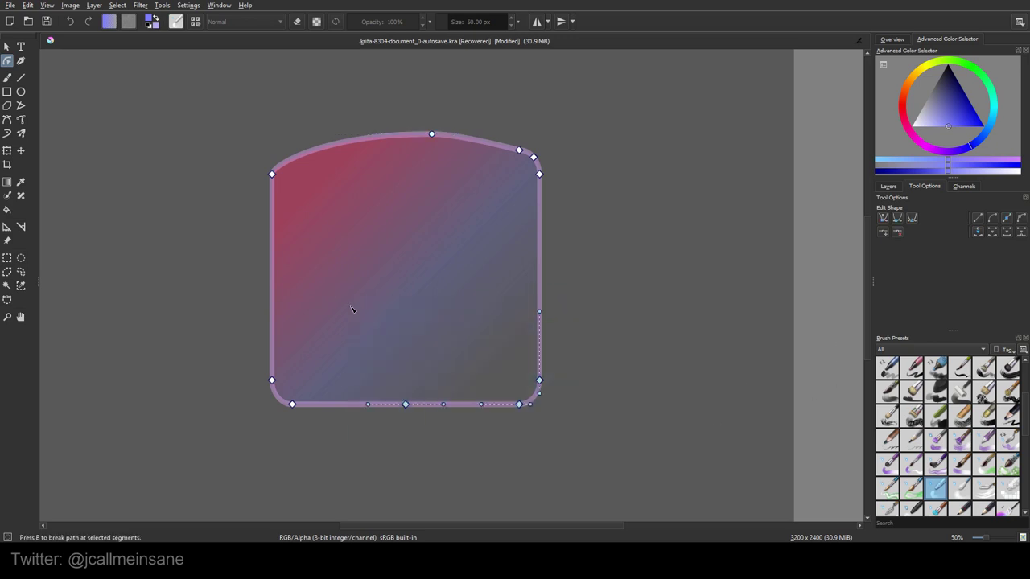
pyautogui.moveTo(463, 470); pyautogui.dragTo(372, 361)
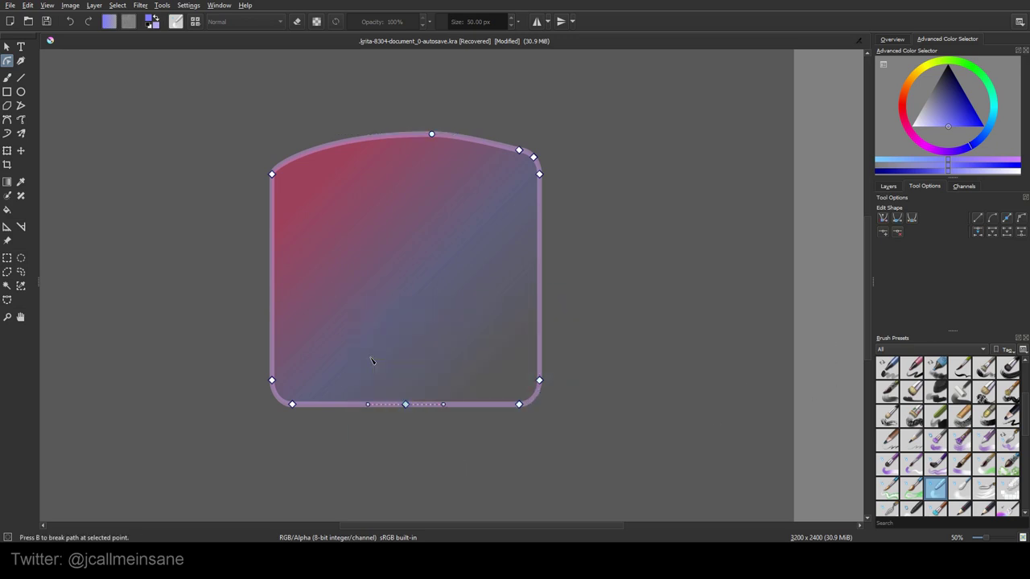
pyautogui.click(910, 219)
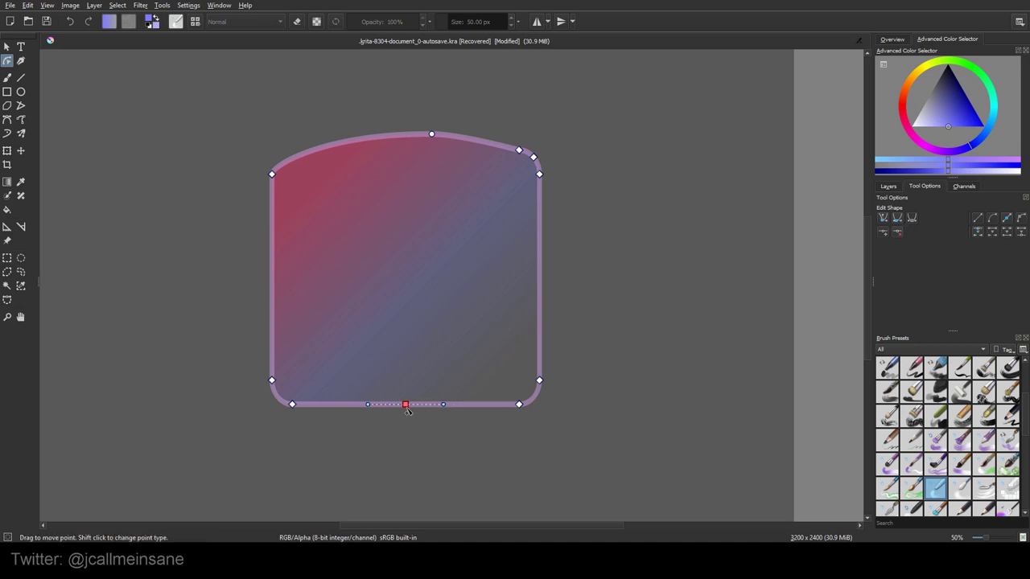
# - Pull the bottom-middle node down into a shield tip, then undo the flattening attempt
pyautogui.moveTo(405, 405); pyautogui.dragTo(406, 465)
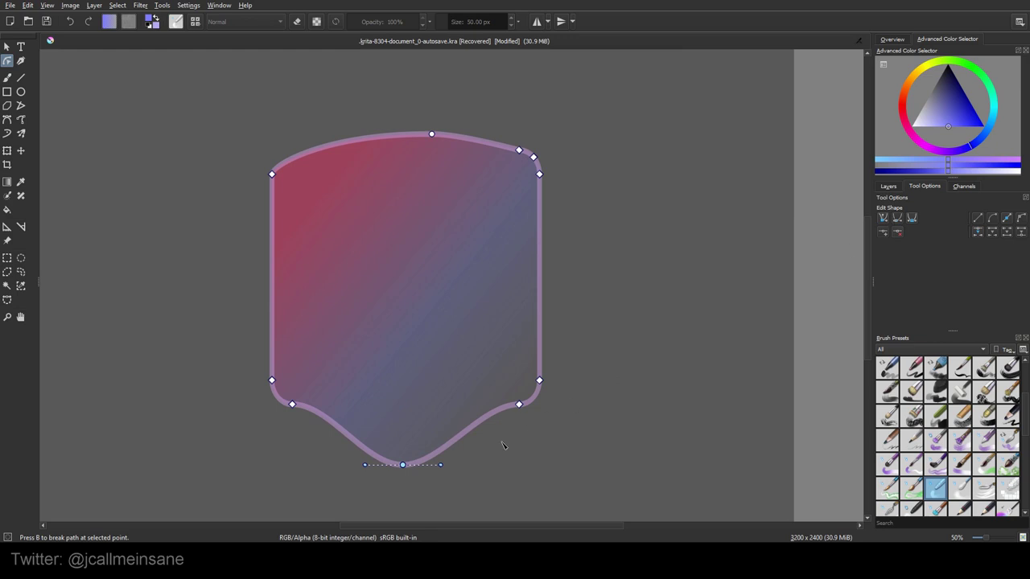
pyautogui.moveTo(407, 469); pyautogui.dragTo(421, 442)
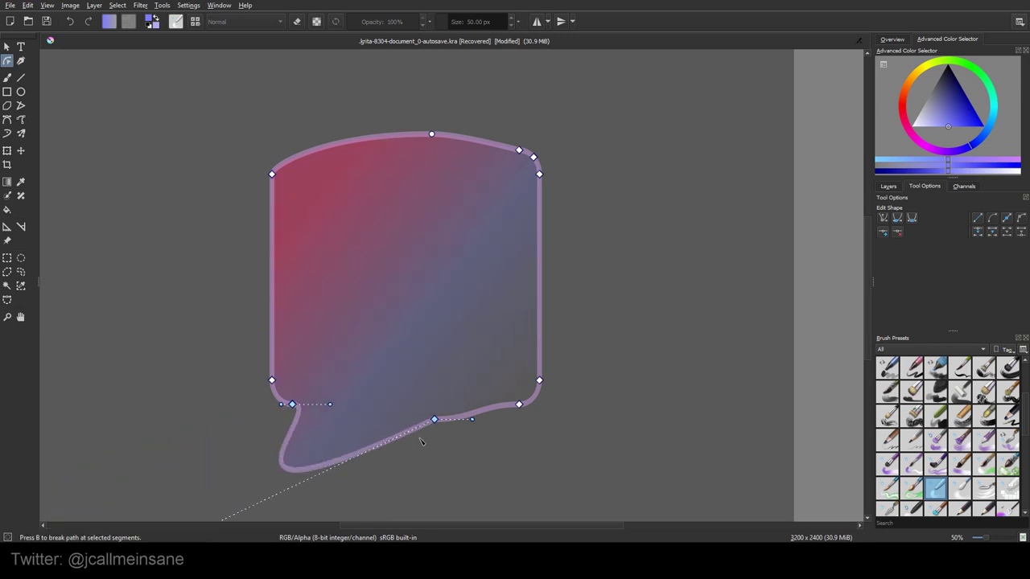
pyautogui.hotkey('ctrl', 'z')
# - Drag the lower and side nodes outward freely, then undo back toward the rounded rectangle
pyautogui.moveTo(473, 420); pyautogui.dragTo(616, 478)
pyautogui.moveTo(436, 422); pyautogui.dragTo(384, 493)
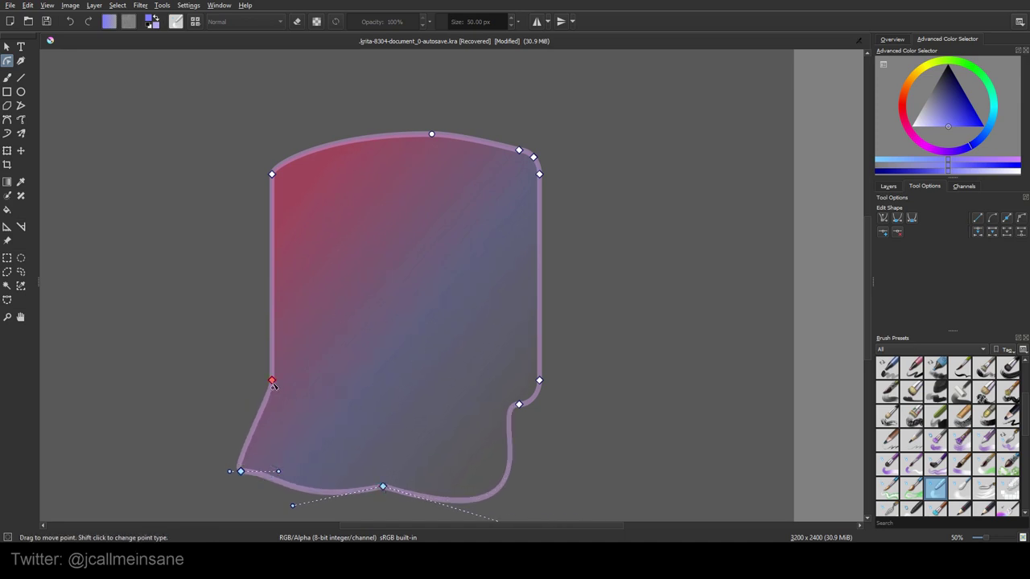
pyautogui.moveTo(271, 380); pyautogui.dragTo(144, 257)
pyautogui.moveTo(539, 380); pyautogui.dragTo(749, 402)
pyautogui.moveTo(518, 404); pyautogui.dragTo(691, 478)
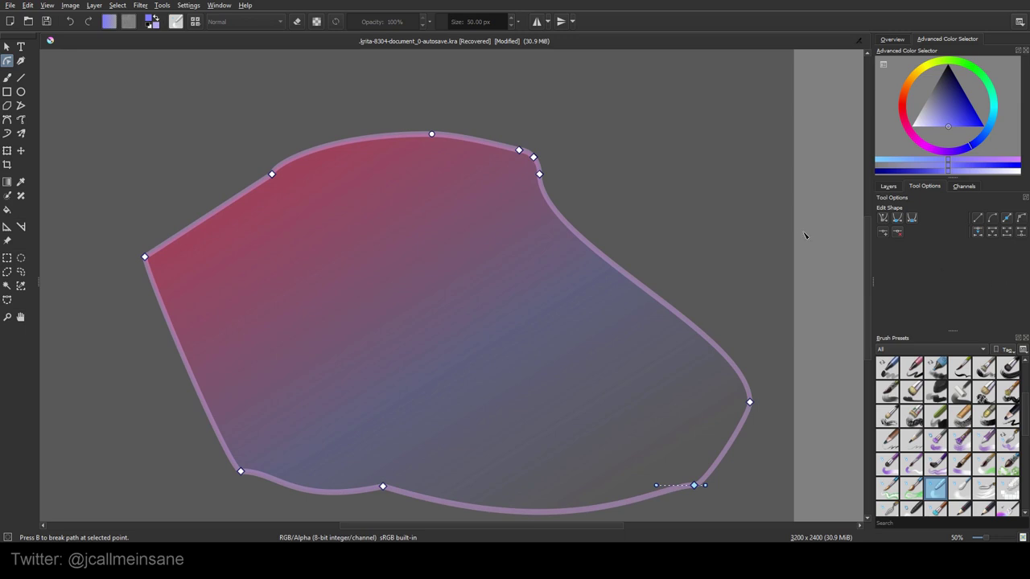
pyautogui.scroll(-2, 504, 230)
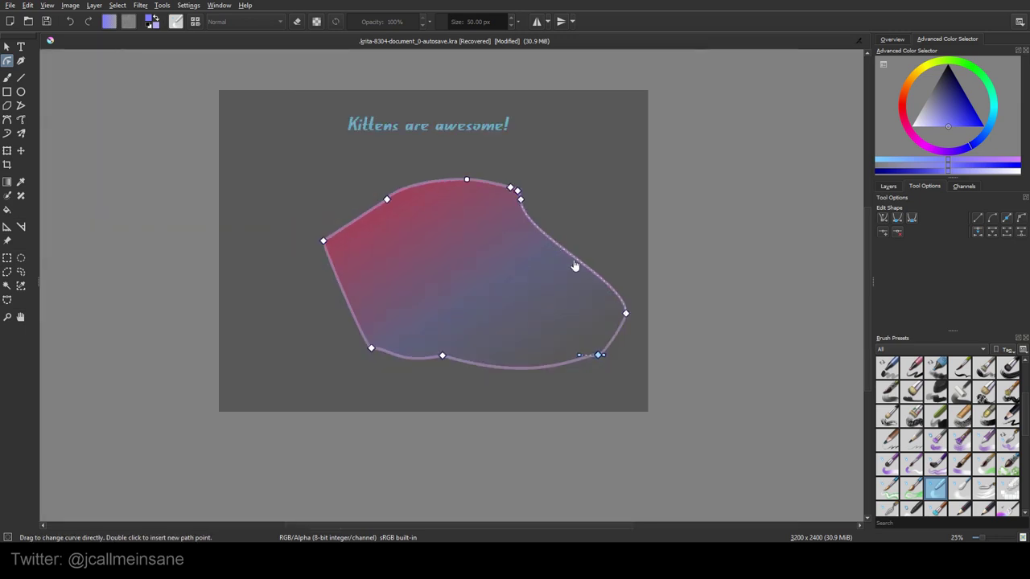
pyautogui.hotkey('ctrl', 'z')
pyautogui.hotkey('ctrl', 'z')
pyautogui.hotkey('ctrl', 'z')
pyautogui.hotkey('ctrl', 'z')
pyautogui.hotkey('ctrl', 'z')
pyautogui.hotkey('ctrl', 'z')
pyautogui.hotkey('ctrl', 'z')
pyautogui.hotkey('ctrl', 'z')
pyautogui.hotkey('ctrl', 'z')
pyautogui.hotkey('ctrl', 'z')
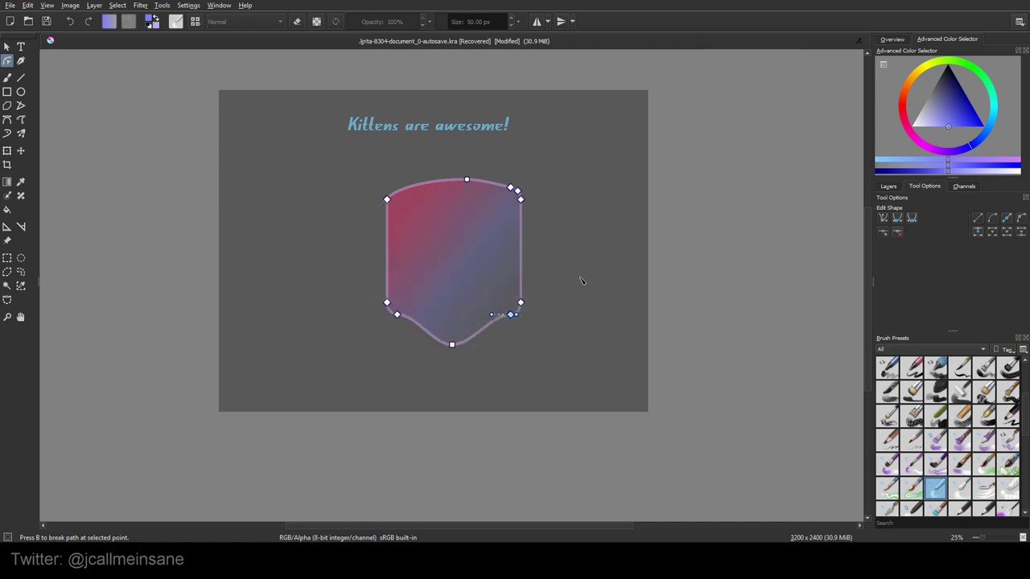
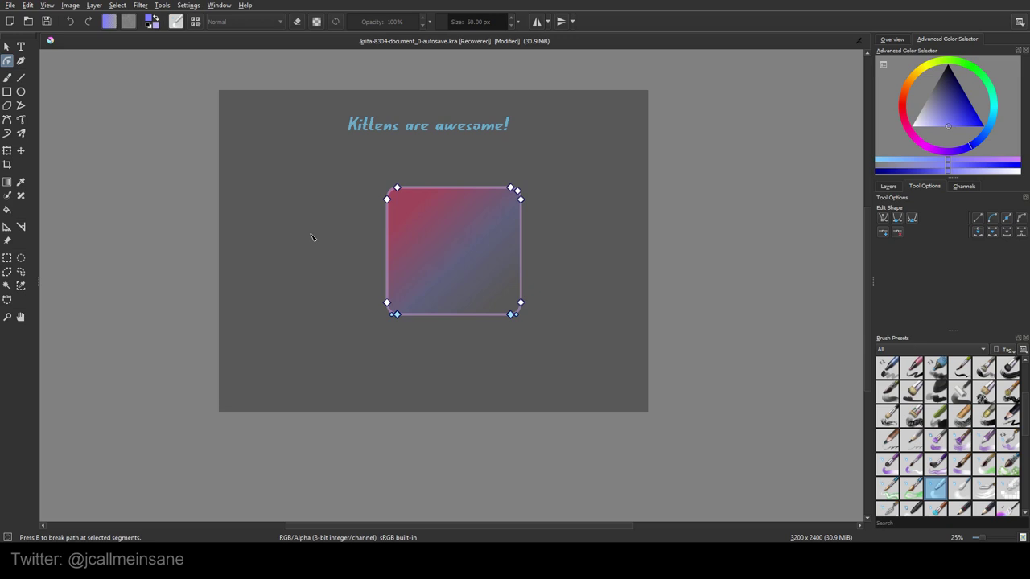
# - Move the rounded gradient square to the canvas's top-left corner and select the Calligraphy tool
pyautogui.click(6, 46)
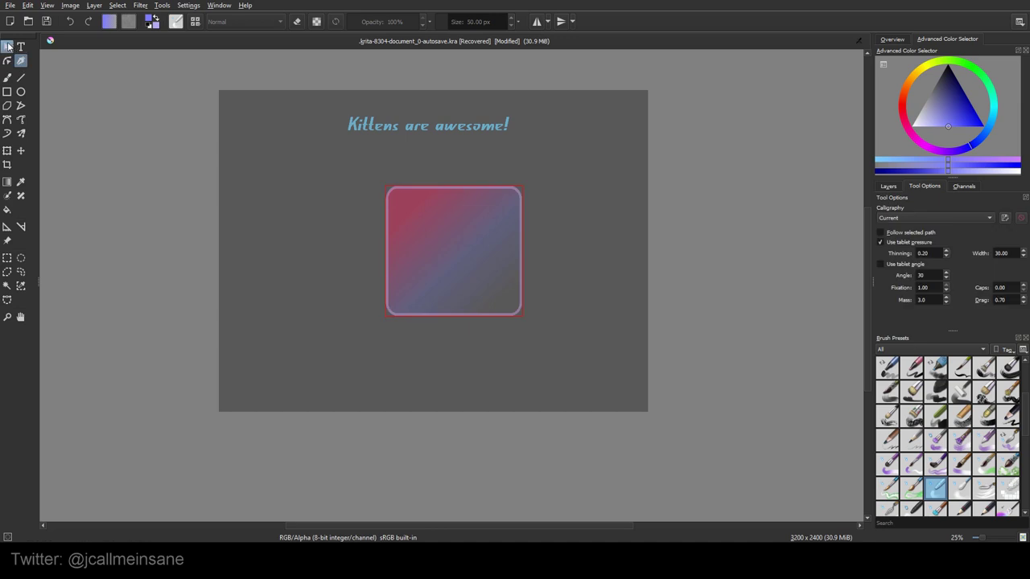
pyautogui.click(440, 188)
pyautogui.moveTo(440, 188); pyautogui.dragTo(288, 107)
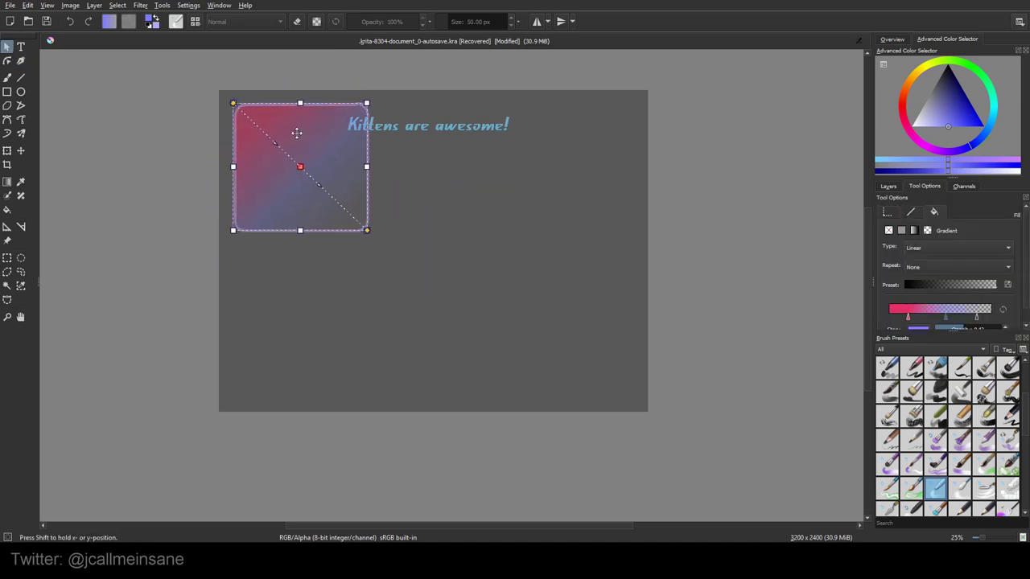
pyautogui.click(21, 62)
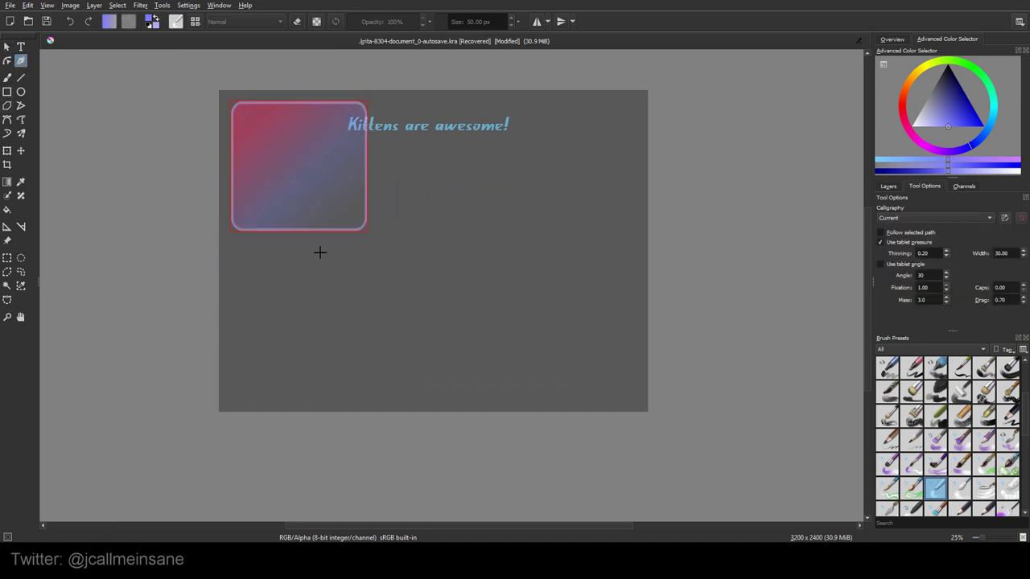
# - Choose the Graphics Pen calligraphy preset with tablet pressure enabled
pyautogui.click(908, 216)
pyautogui.click(904, 231)
pyautogui.click(909, 242)
# - Draw long looping purple ribbon strokes across the canvas, undoing the first attempt
pyautogui.moveTo(306, 324)
pyautogui.mouseDown()
pyautogui.moveTo(328, 282)
pyautogui.moveTo(365, 271)
pyautogui.moveTo(528, 301)
pyautogui.moveTo(492, 343)
pyautogui.moveTo(296, 373)
pyautogui.mouseUp()
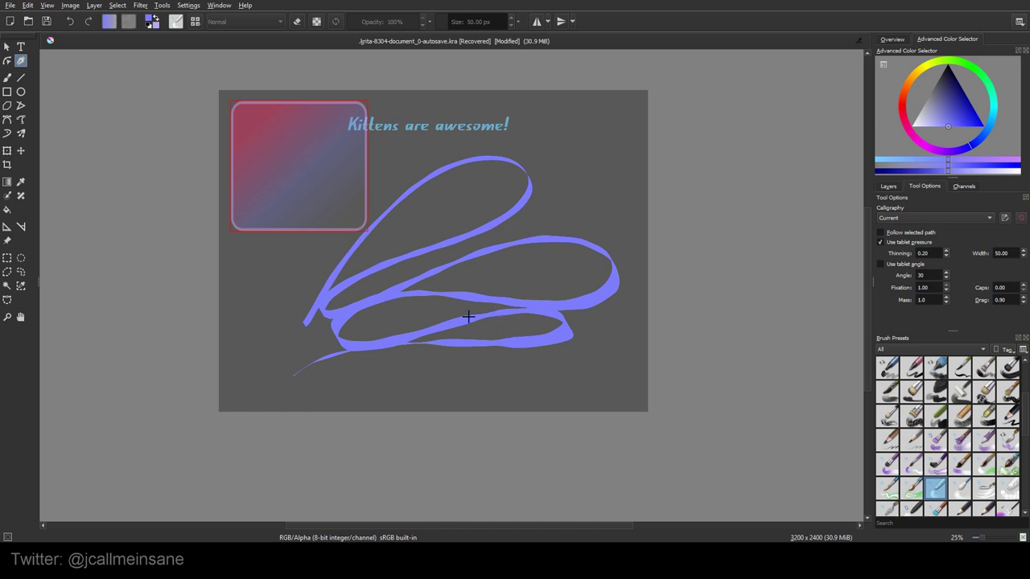
pyautogui.hotkey('ctrl', 'z')
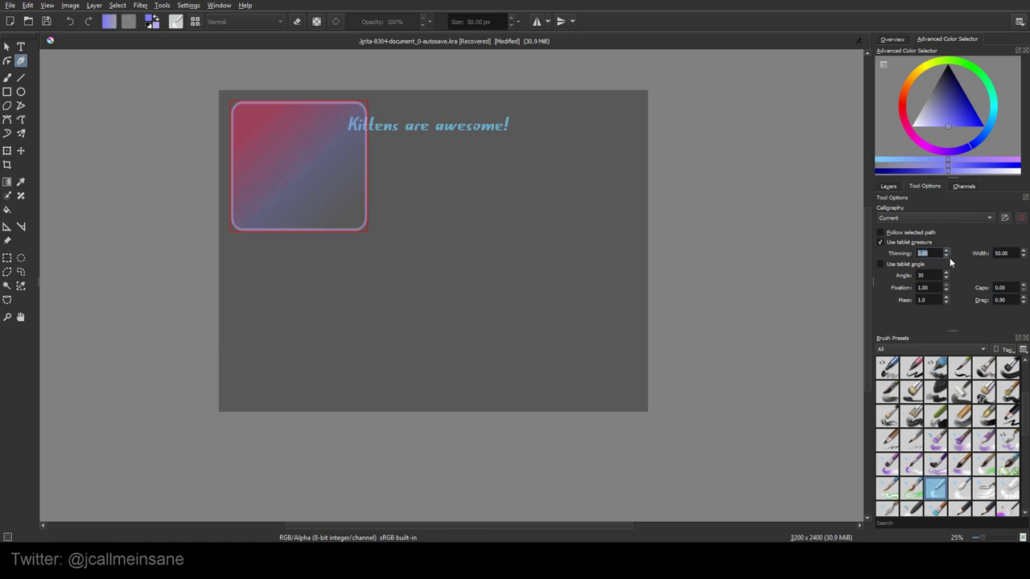
pyautogui.moveTo(307, 256)
pyautogui.mouseDown()
pyautogui.moveTo(452, 145)
pyautogui.moveTo(569, 182)
pyautogui.moveTo(292, 289)
pyautogui.moveTo(400, 276)
pyautogui.moveTo(474, 286)
pyautogui.moveTo(472, 332)
pyautogui.moveTo(486, 367)
pyautogui.moveTo(583, 337)
pyautogui.moveTo(580, 383)
pyautogui.moveTo(569, 324)
pyautogui.moveTo(606, 243)
pyautogui.moveTo(571, 224)
pyautogui.moveTo(600, 274)
pyautogui.moveTo(493, 316)
pyautogui.moveTo(327, 361)
pyautogui.moveTo(412, 345)
pyautogui.moveTo(437, 383)
pyautogui.moveTo(563, 385)
pyautogui.mouseUp()
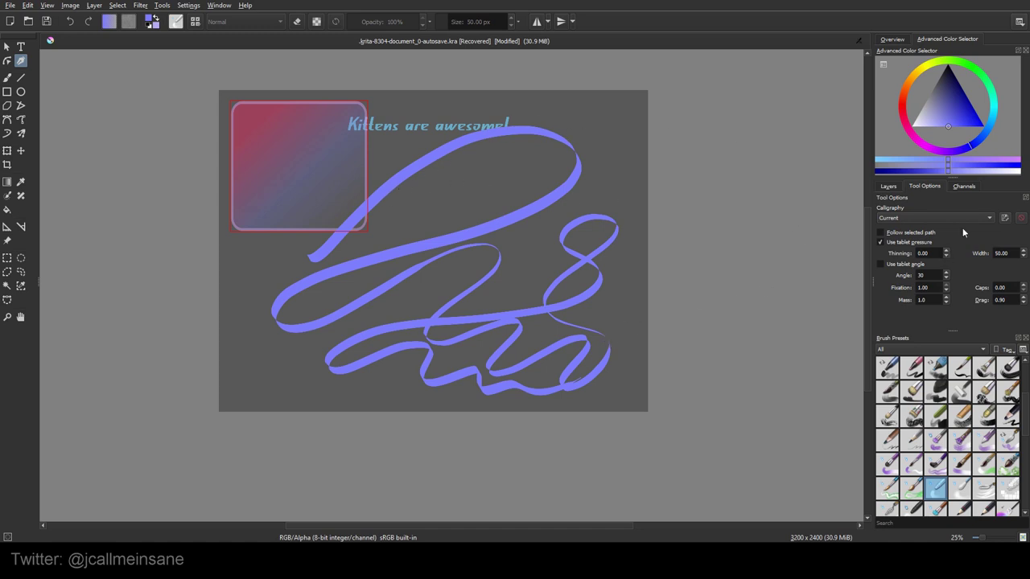
pyautogui.scroll(-4, 1024, 258)
# - Hide Vector Layer 2, add a new Layer 4 above it, and draw a looping purple stroke on it
pyautogui.click(891, 188)
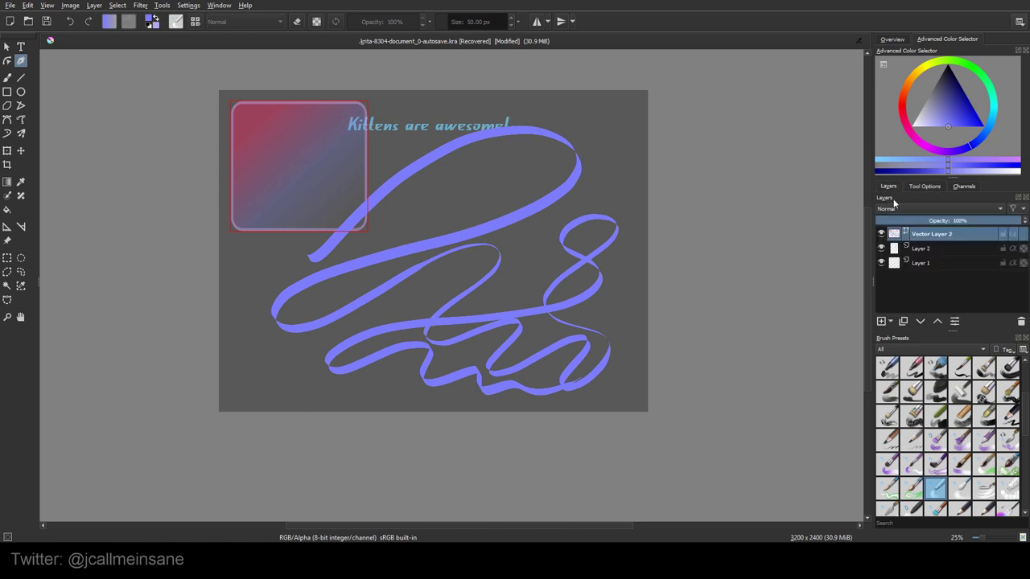
pyautogui.click(881, 234)
pyautogui.click(891, 322)
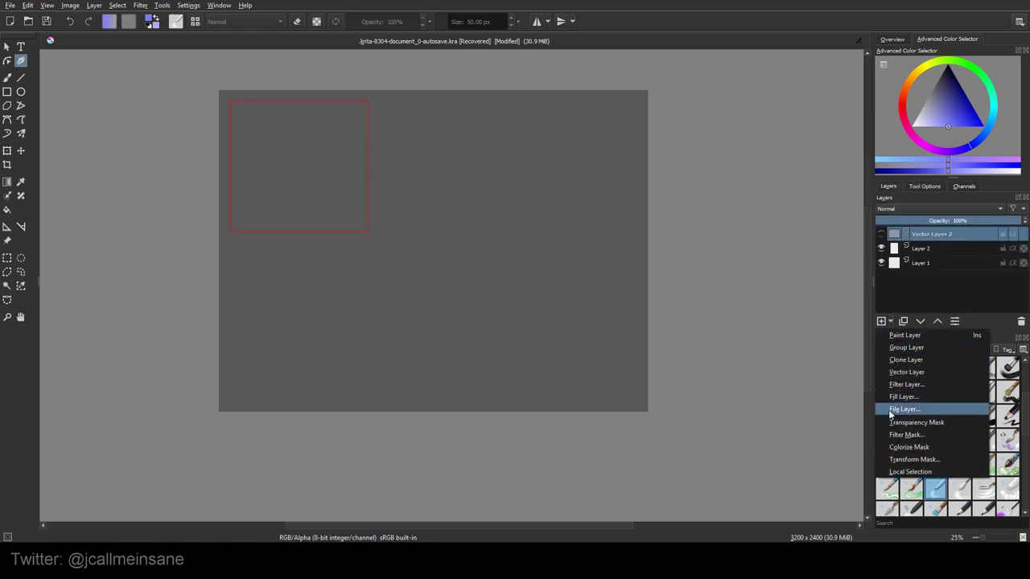
pyautogui.click(915, 372)
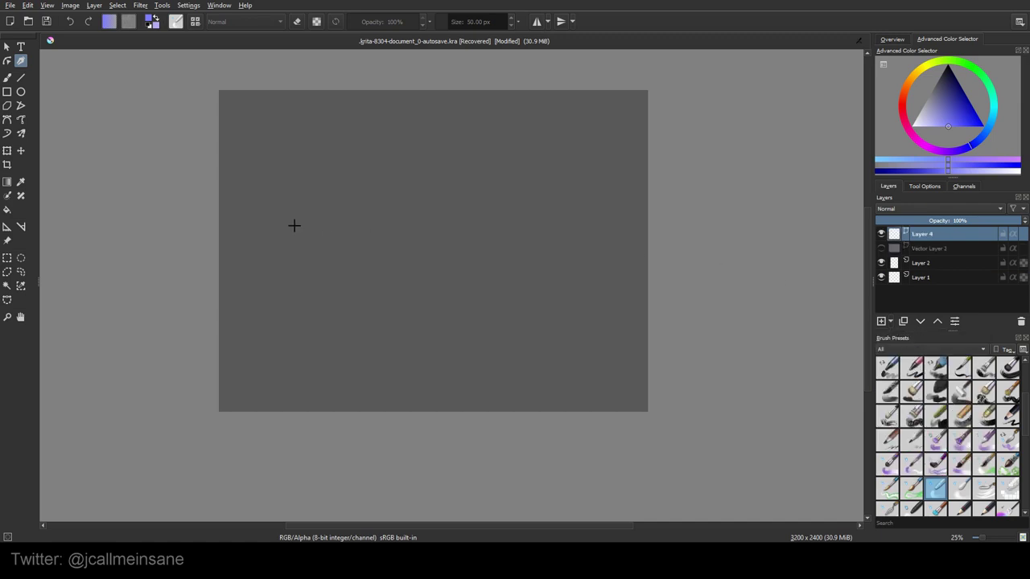
pyautogui.moveTo(268, 254)
pyautogui.mouseDown()
pyautogui.moveTo(401, 106)
pyautogui.moveTo(463, 202)
pyautogui.moveTo(261, 277)
pyautogui.moveTo(382, 257)
pyautogui.moveTo(409, 288)
pyautogui.moveTo(488, 268)
pyautogui.moveTo(433, 334)
pyautogui.moveTo(535, 322)
pyautogui.moveTo(540, 374)
pyautogui.moveTo(624, 335)
pyautogui.moveTo(597, 196)
pyautogui.mouseUp()
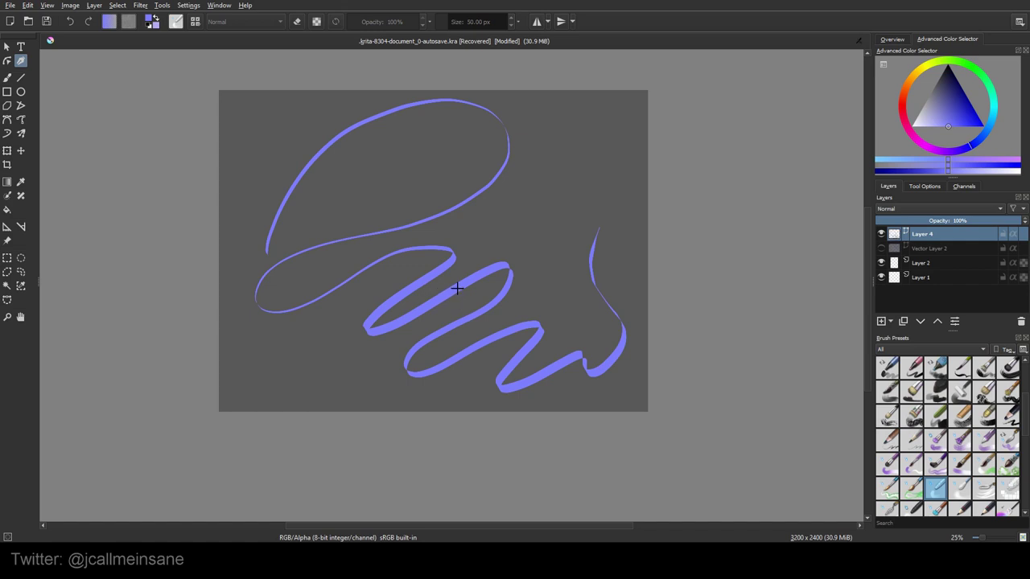
# - Set the calligraphy Width to 60 and draw a thick ribbon loop near the top
pyautogui.click(924, 187)
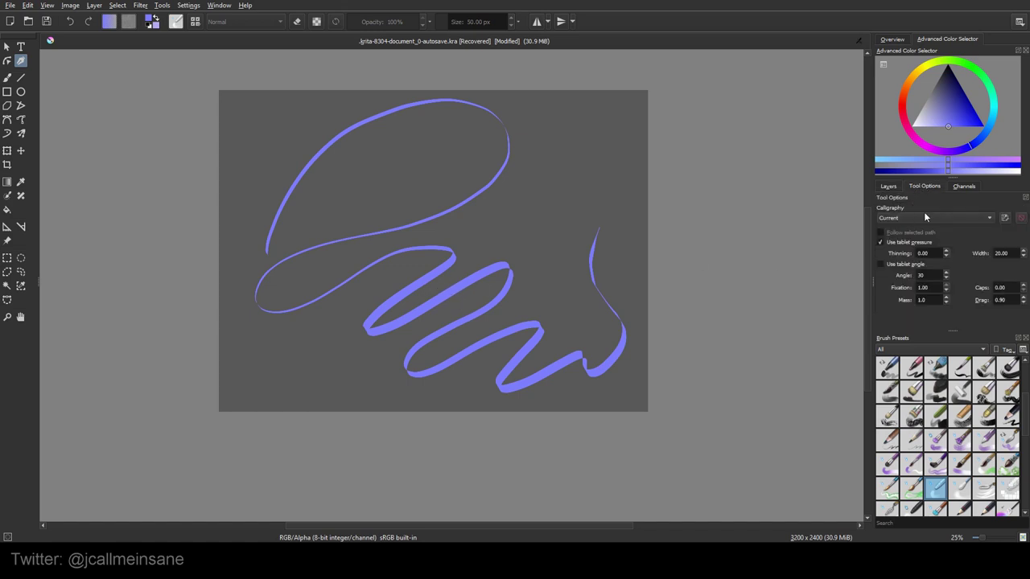
pyautogui.doubleClick(1000, 254)
pyautogui.write('60')
pyautogui.moveTo(348, 164)
pyautogui.mouseDown()
pyautogui.moveTo(352, 184)
pyautogui.moveTo(556, 238)
pyautogui.mouseUp()
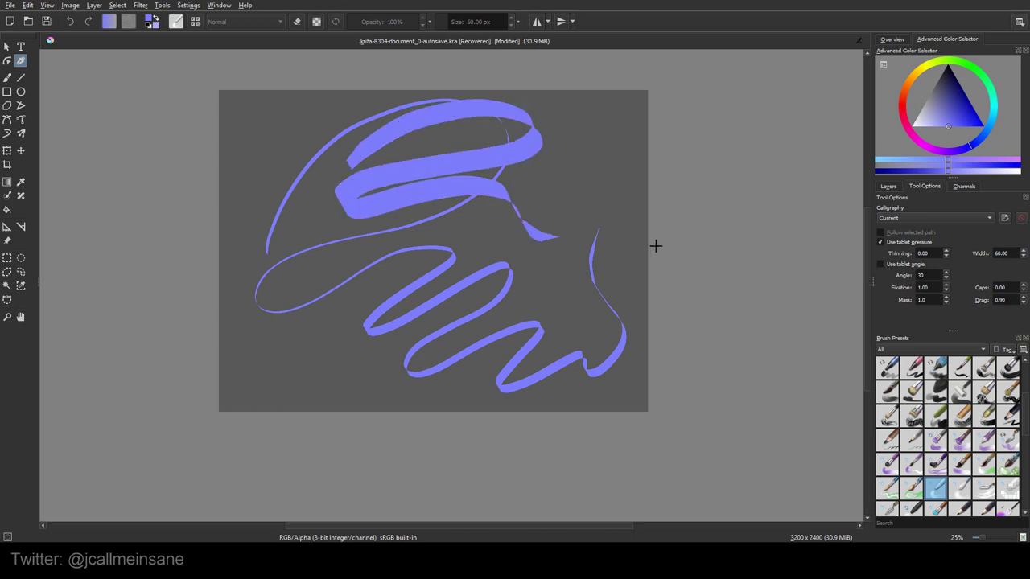
# - Change the calligraphy Width to 20 and Drag to 0
pyautogui.doubleClick(1000, 253)
pyautogui.write('20')
pyautogui.press('Return')
pyautogui.doubleClick(999, 300)
pyautogui.write('0')
# - Draw and undo several zigzag test strokes, then pick black as the painting colour
pyautogui.moveTo(342, 336)
pyautogui.mouseDown()
pyautogui.moveTo(301, 310)
pyautogui.moveTo(373, 264)
pyautogui.moveTo(443, 237)
pyautogui.moveTo(519, 252)
pyautogui.moveTo(568, 230)
pyautogui.moveTo(591, 333)
pyautogui.moveTo(503, 265)
pyautogui.mouseUp()
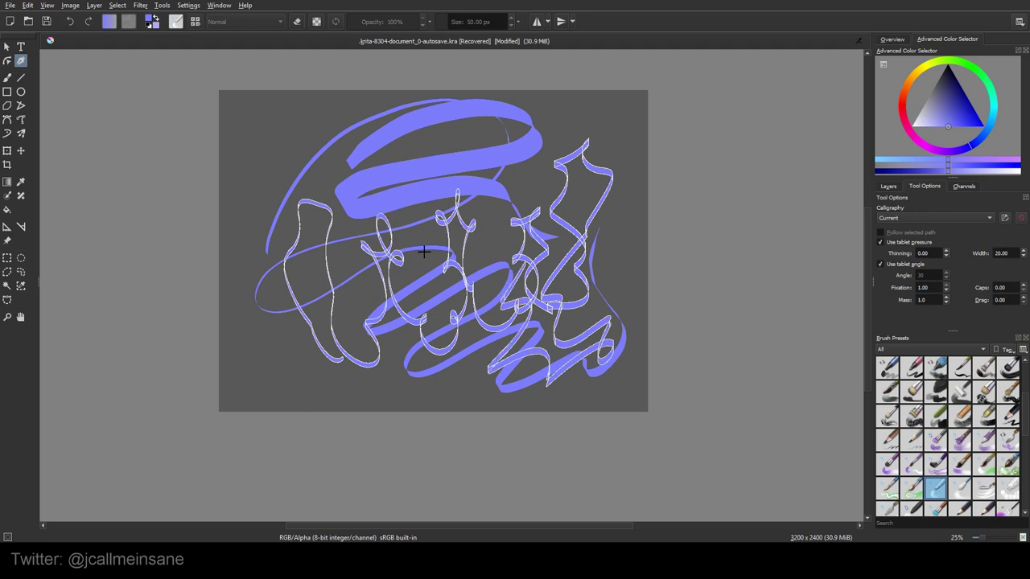
pyautogui.hotkey('ctrl', 'z')
pyautogui.moveTo(284, 251)
pyautogui.mouseDown()
pyautogui.moveTo(289, 309)
pyautogui.moveTo(323, 228)
pyautogui.moveTo(374, 198)
pyautogui.moveTo(487, 218)
pyautogui.moveTo(554, 260)
pyautogui.moveTo(554, 276)
pyautogui.mouseUp()
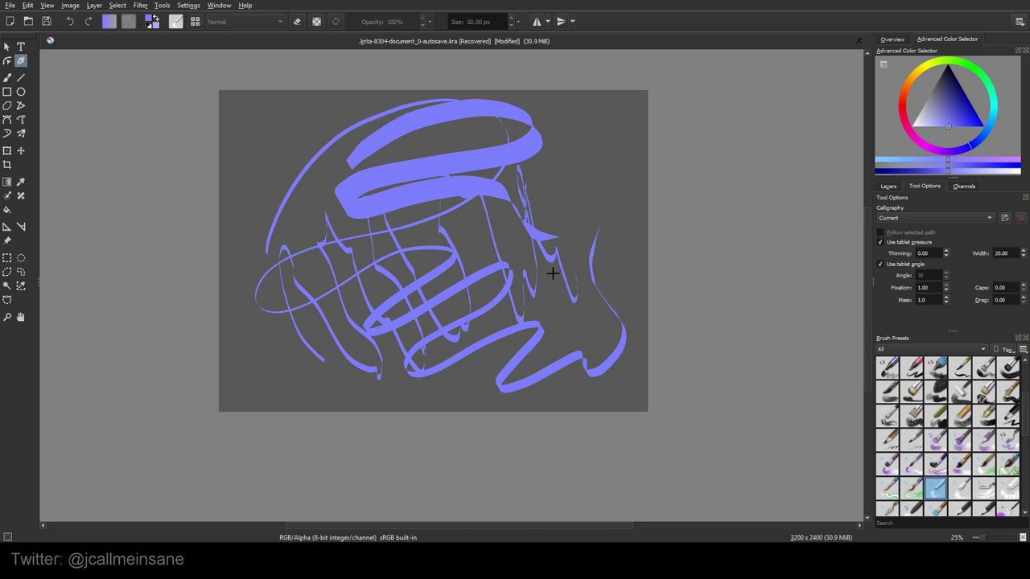
pyautogui.hotkey('ctrl', 'z')
pyautogui.moveTo(297, 368)
pyautogui.mouseDown()
pyautogui.moveTo(273, 240)
pyautogui.moveTo(341, 322)
pyautogui.moveTo(351, 295)
pyautogui.moveTo(327, 240)
pyautogui.moveTo(411, 333)
pyautogui.moveTo(365, 174)
pyautogui.moveTo(446, 279)
pyautogui.moveTo(505, 279)
pyautogui.moveTo(528, 213)
pyautogui.moveTo(550, 264)
pyautogui.mouseUp()
pyautogui.hotkey('ctrl', 'z')
pyautogui.moveTo(263, 330)
pyautogui.mouseDown()
pyautogui.moveTo(352, 294)
pyautogui.moveTo(479, 311)
pyautogui.mouseUp()
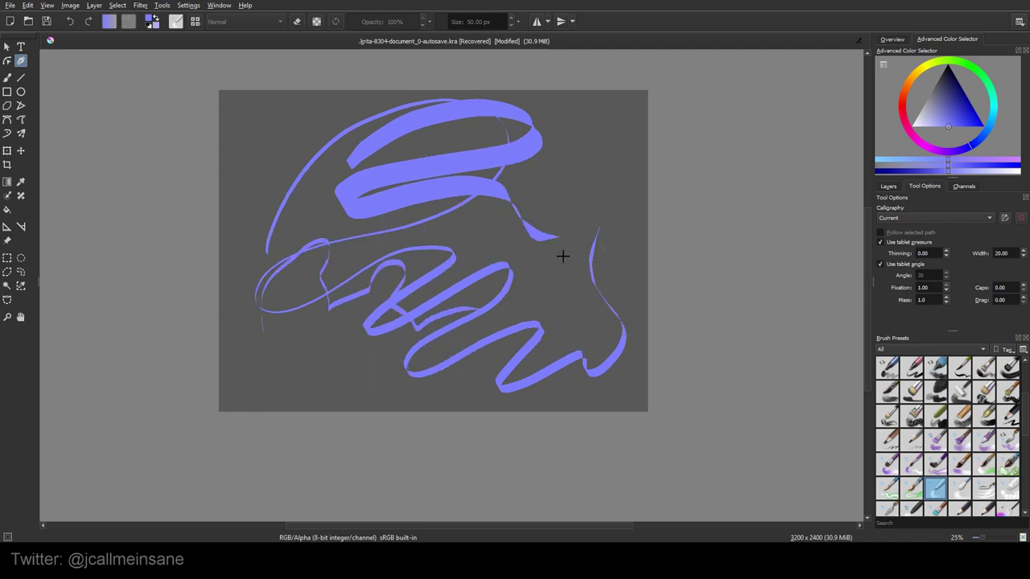
pyautogui.hotkey('ctrl', 'z')
pyautogui.moveTo(289, 317)
pyautogui.mouseDown()
pyautogui.moveTo(453, 252)
pyautogui.moveTo(494, 365)
pyautogui.moveTo(545, 336)
pyautogui.moveTo(274, 251)
pyautogui.moveTo(302, 326)
pyautogui.moveTo(495, 378)
pyautogui.moveTo(420, 407)
pyautogui.mouseUp()
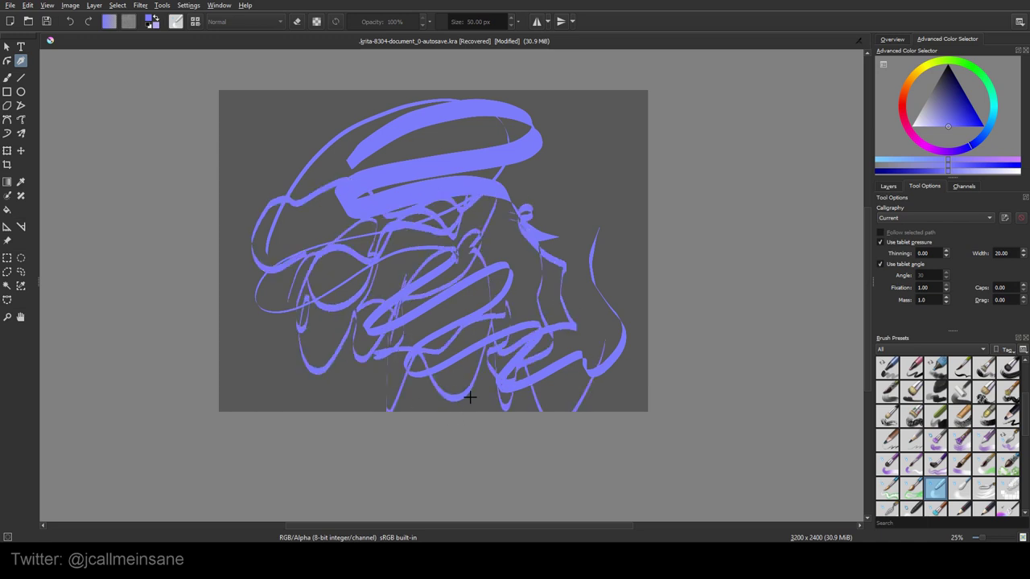
pyautogui.hotkey('ctrl', 'z')
pyautogui.moveTo(945, 102); pyautogui.dragTo(928, 80)
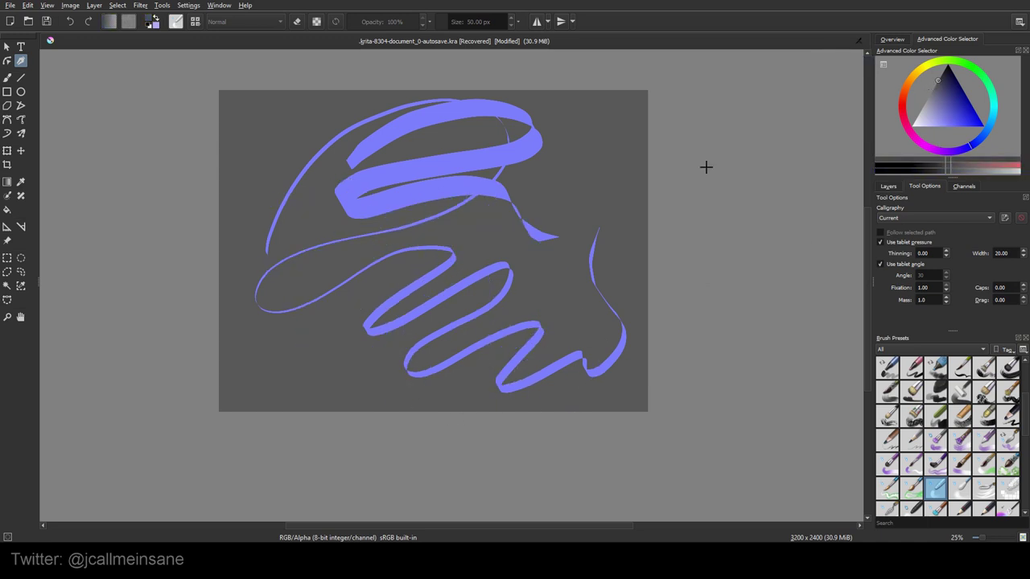
# - Try several black calligraphy strokes and undo them all, leaving only the purple ribbons
pyautogui.moveTo(354, 255)
pyautogui.mouseDown()
pyautogui.moveTo(432, 271)
pyautogui.moveTo(537, 319)
pyautogui.mouseUp()
pyautogui.hotkey('ctrl', 'z')
pyautogui.moveTo(946, 88); pyautogui.dragTo(945, 69)
pyautogui.moveTo(294, 248)
pyautogui.mouseDown()
pyautogui.moveTo(308, 206)
pyautogui.moveTo(503, 210)
pyautogui.moveTo(568, 358)
pyautogui.mouseUp()
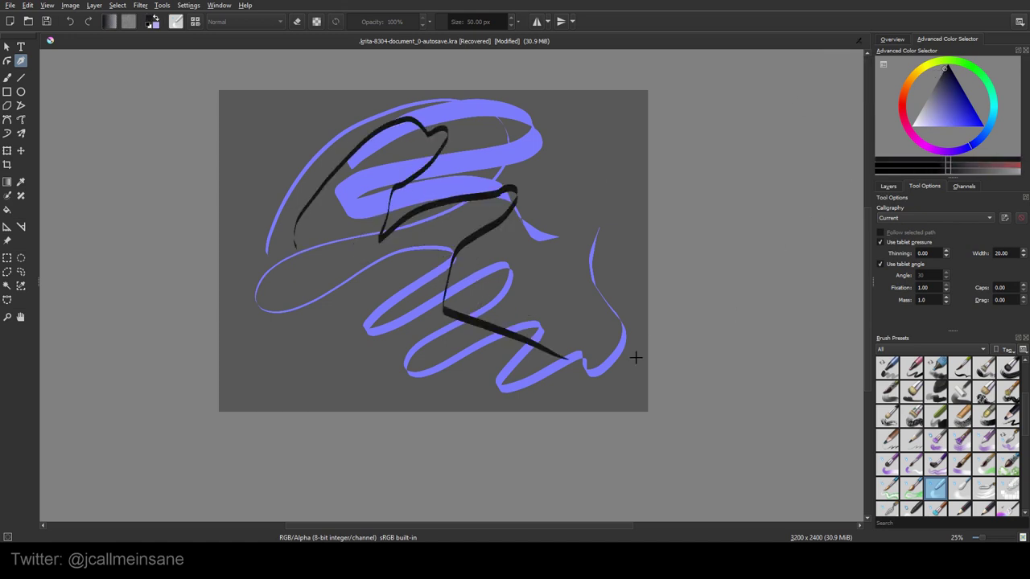
pyautogui.hotkey('ctrl', 'z')
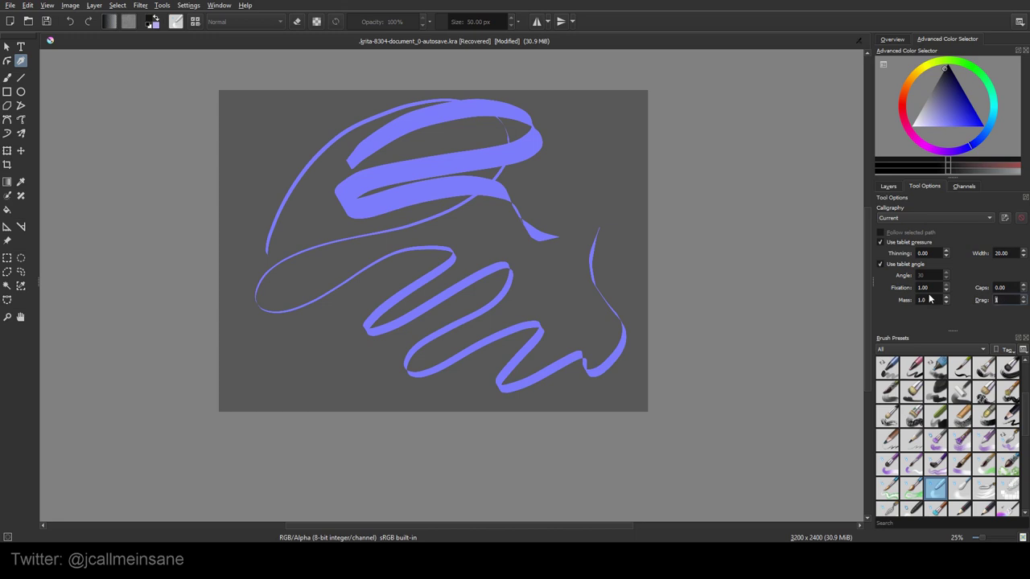
pyautogui.moveTo(302, 233)
pyautogui.mouseDown()
pyautogui.moveTo(398, 230)
pyautogui.moveTo(480, 172)
pyautogui.moveTo(435, 344)
pyautogui.moveTo(415, 97)
pyautogui.moveTo(617, 252)
pyautogui.moveTo(426, 218)
pyautogui.moveTo(486, 324)
pyautogui.moveTo(308, 164)
pyautogui.moveTo(457, 301)
pyautogui.moveTo(603, 293)
pyautogui.moveTo(448, 367)
pyautogui.mouseUp()
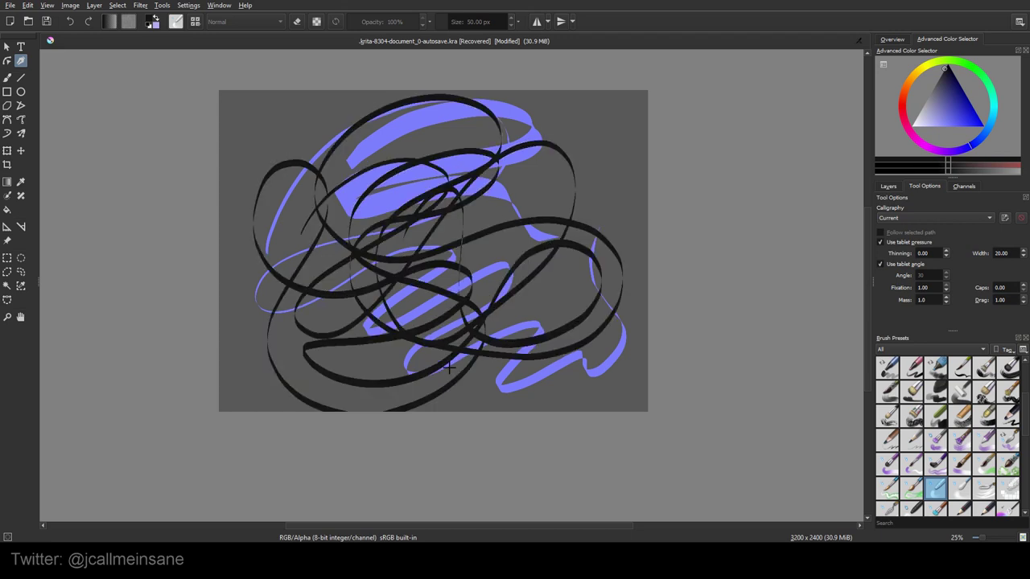
pyautogui.hotkey('ctrl', 'z')
pyautogui.hotkey('ctrl', 'z')
pyautogui.hotkey('ctrl', 'z')
# - Set Caps to 0 and draw black test strokes, including thin strokes down the right side
pyautogui.click(1024, 291)
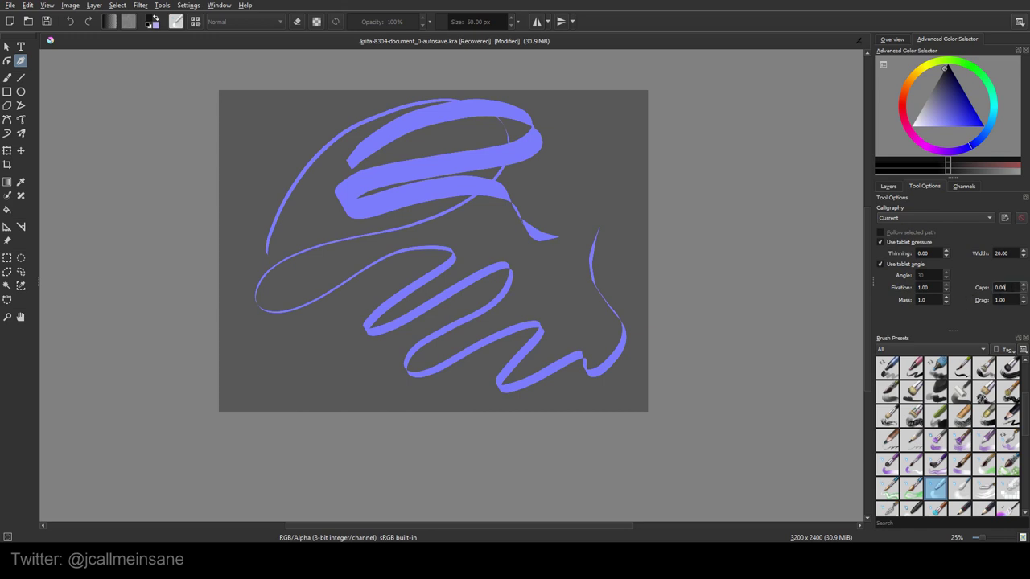
pyautogui.moveTo(277, 242)
pyautogui.mouseDown()
pyautogui.moveTo(299, 179)
pyautogui.moveTo(383, 340)
pyautogui.moveTo(501, 330)
pyautogui.moveTo(487, 242)
pyautogui.moveTo(565, 360)
pyautogui.moveTo(588, 186)
pyautogui.moveTo(502, 237)
pyautogui.moveTo(282, 321)
pyautogui.moveTo(432, 360)
pyautogui.mouseUp()
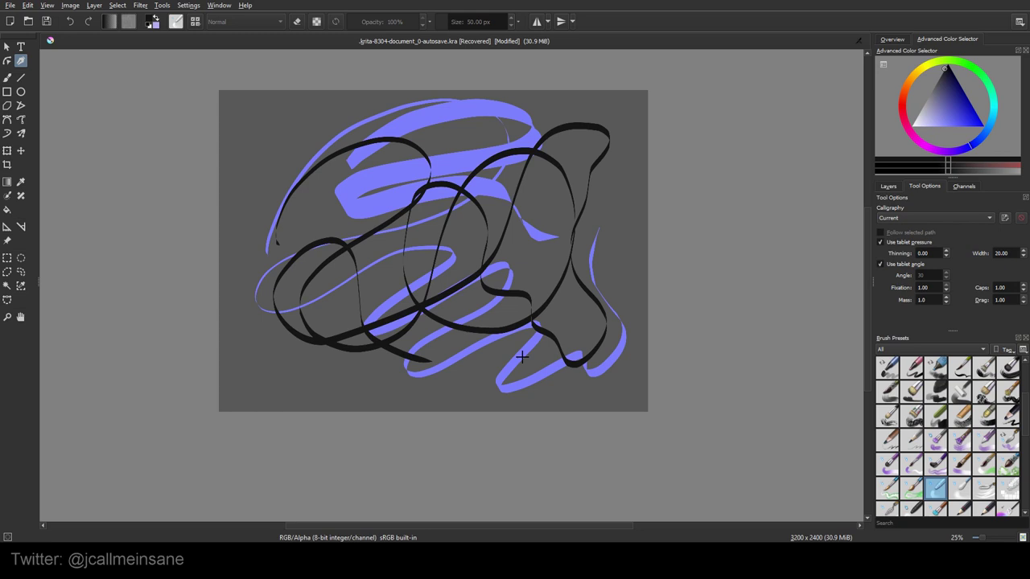
pyautogui.doubleClick(1000, 287)
pyautogui.write('0')
pyautogui.moveTo(388, 232)
pyautogui.mouseDown()
pyautogui.moveTo(422, 249)
pyautogui.moveTo(498, 235)
pyautogui.moveTo(587, 297)
pyautogui.mouseUp()
pyautogui.moveTo(260, 143)
pyautogui.mouseDown()
pyautogui.moveTo(337, 138)
pyautogui.moveTo(420, 174)
pyautogui.moveTo(435, 274)
pyautogui.moveTo(523, 330)
pyautogui.mouseUp()
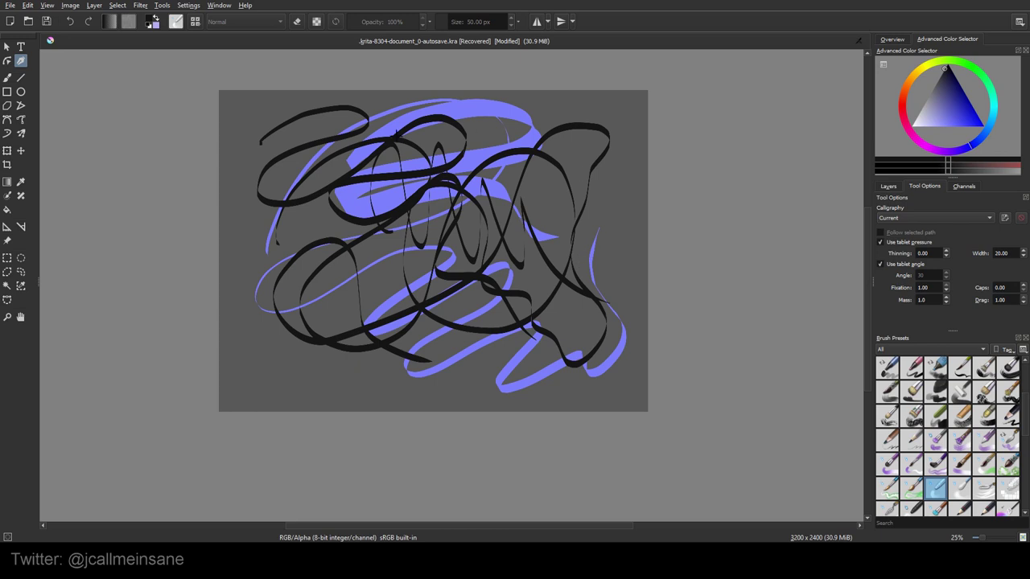
pyautogui.moveTo(385, 292)
pyautogui.mouseDown()
pyautogui.moveTo(419, 229)
pyautogui.moveTo(523, 314)
pyautogui.moveTo(547, 382)
pyautogui.moveTo(632, 215)
pyautogui.moveTo(579, 303)
pyautogui.moveTo(630, 349)
pyautogui.moveTo(515, 385)
pyautogui.mouseUp()
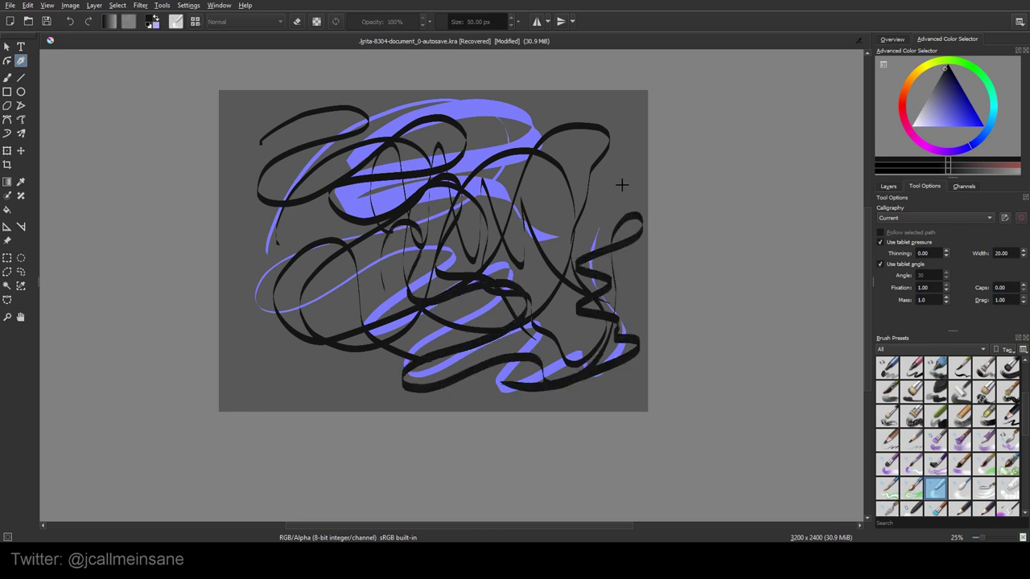
pyautogui.moveTo(632, 142)
pyautogui.mouseDown()
pyautogui.moveTo(610, 190)
pyautogui.moveTo(612, 262)
pyautogui.mouseUp()
pyautogui.moveTo(603, 171); pyautogui.dragTo(593, 242)
pyautogui.moveTo(567, 152)
pyautogui.mouseDown()
pyautogui.moveTo(558, 295)
pyautogui.moveTo(570, 196)
pyautogui.moveTo(535, 278)
pyautogui.mouseUp()
pyautogui.moveTo(590, 187); pyautogui.dragTo(581, 249)
pyautogui.moveTo(583, 173); pyautogui.dragTo(565, 227)
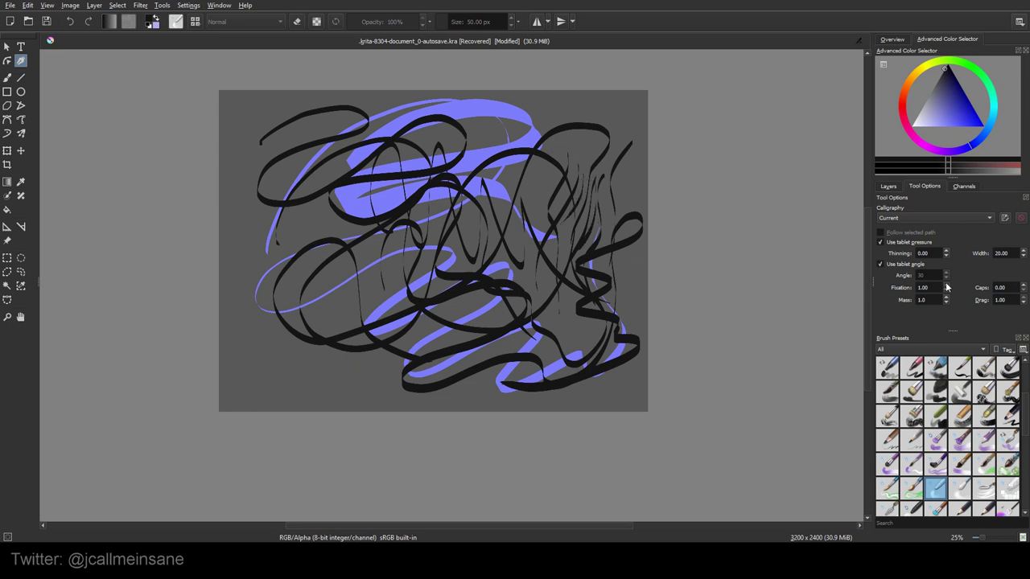
# - Set Caps to 1, draw capped thin black strokes, then undo the test strokes
pyautogui.doubleClick(1001, 287)
pyautogui.write('1')
pyautogui.moveTo(584, 153); pyautogui.dragTo(526, 239)
pyautogui.moveTo(551, 147)
pyautogui.mouseDown()
pyautogui.moveTo(535, 203)
pyautogui.moveTo(521, 234)
pyautogui.mouseUp()
pyautogui.moveTo(508, 118); pyautogui.dragTo(482, 248)
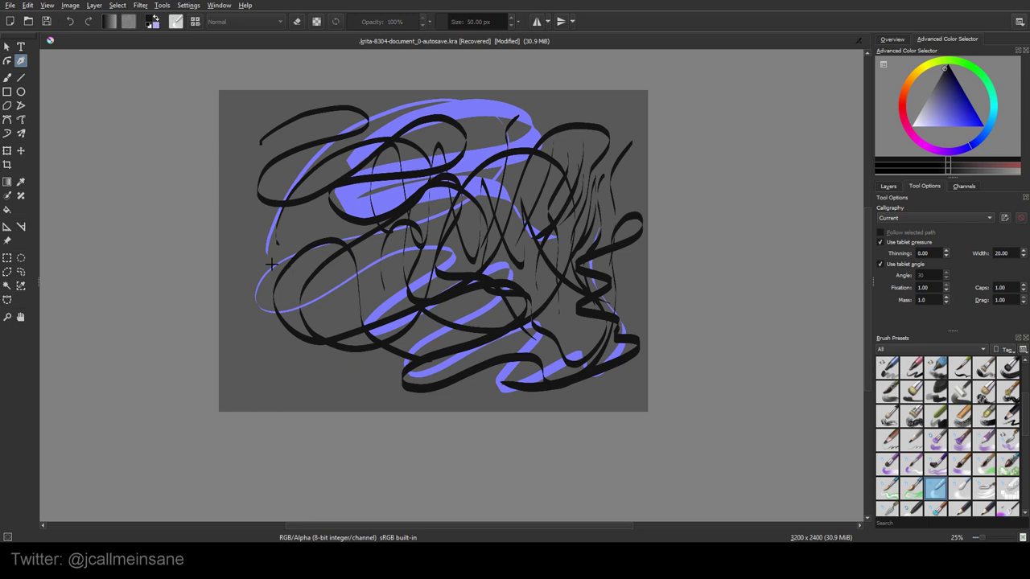
pyautogui.moveTo(251, 246)
pyautogui.mouseDown()
pyautogui.moveTo(252, 331)
pyautogui.moveTo(322, 392)
pyautogui.mouseUp()
pyautogui.hotkey('ctrl', 'z')
pyautogui.hotkey('ctrl', 'z')
pyautogui.hotkey('ctrl', 'z')
pyautogui.hotkey('ctrl', 'z')
pyautogui.hotkey('ctrl', 'z')
pyautogui.hotkey('ctrl', 'z')
pyautogui.hotkey('ctrl', 'z')
pyautogui.hotkey('ctrl', 'z')
pyautogui.hotkey('ctrl', 'z')
pyautogui.hotkey('ctrl', 'z')
pyautogui.hotkey('ctrl', 'z')
pyautogui.hotkey('ctrl', 'z')
pyautogui.hotkey('ctrl', 'z')
pyautogui.hotkey('ctrl', 'z')
pyautogui.hotkey('ctrl', 'z')
pyautogui.hotkey('ctrl', 'z')
pyautogui.hotkey('ctrl', 'z')
pyautogui.hotkey('ctrl', 'z')
pyautogui.hotkey('ctrl', 'z')
pyautogui.hotkey('ctrl', 'z')
pyautogui.hotkey('ctrl', 'z')
pyautogui.hotkey('ctrl', 'z')
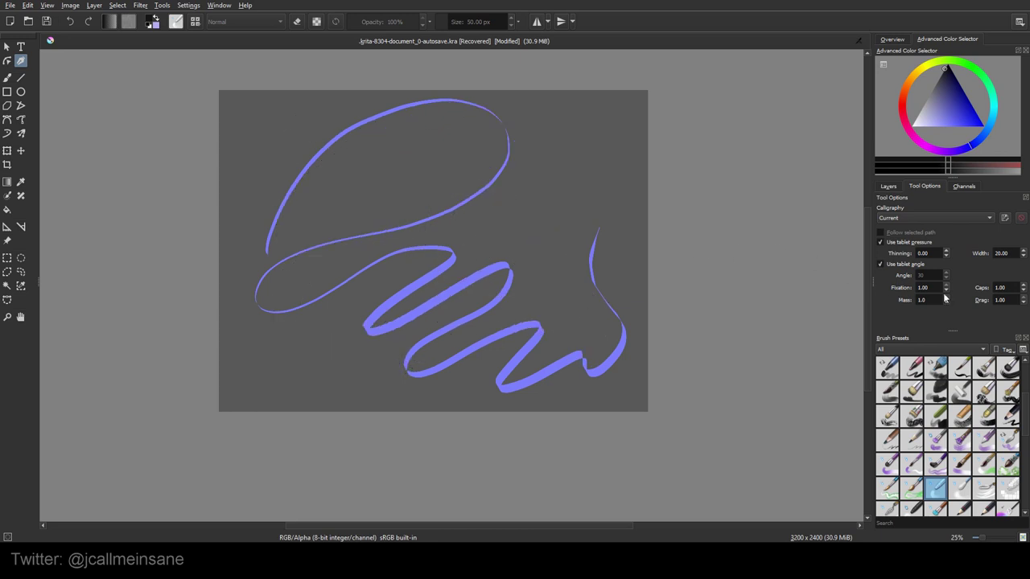
# - Load the Mouse calligraphy preset and draw two black test ribbons
pyautogui.click(1000, 287)
pyautogui.click(947, 218)
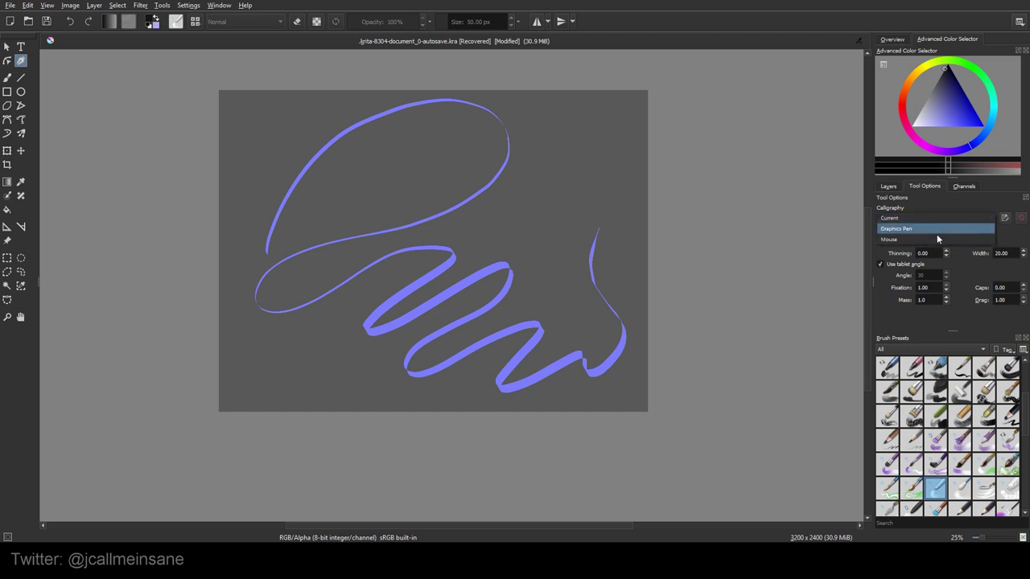
pyautogui.click(936, 239)
pyautogui.moveTo(330, 237)
pyautogui.mouseDown()
pyautogui.moveTo(347, 207)
pyautogui.moveTo(520, 239)
pyautogui.moveTo(614, 339)
pyautogui.mouseUp()
pyautogui.moveTo(322, 217); pyautogui.dragTo(499, 330)
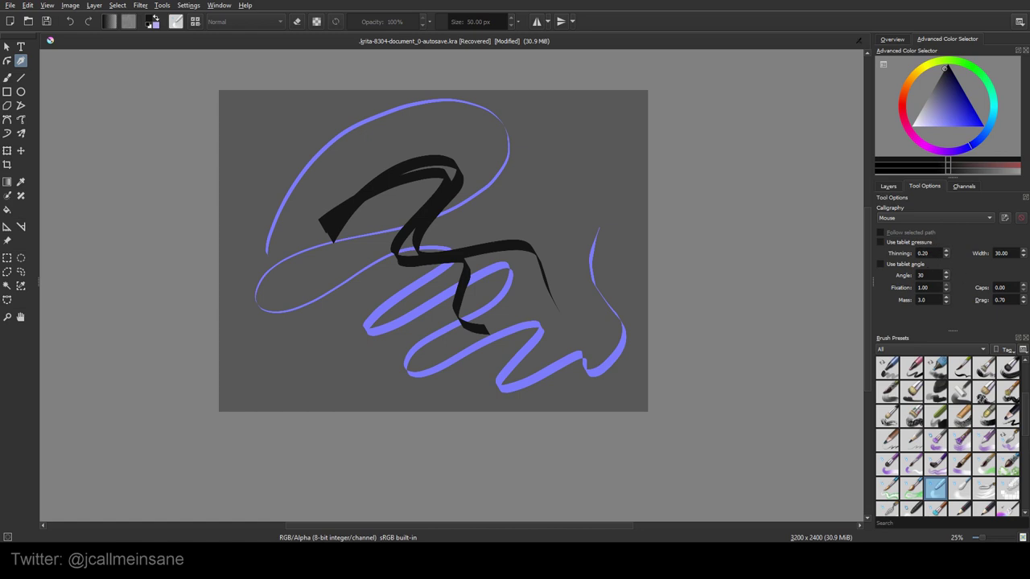
# - Leave tablet pressure off and undo the black test stroke
pyautogui.click(908, 242)
pyautogui.click(908, 241)
pyautogui.hotkey('ctrl', 'z')
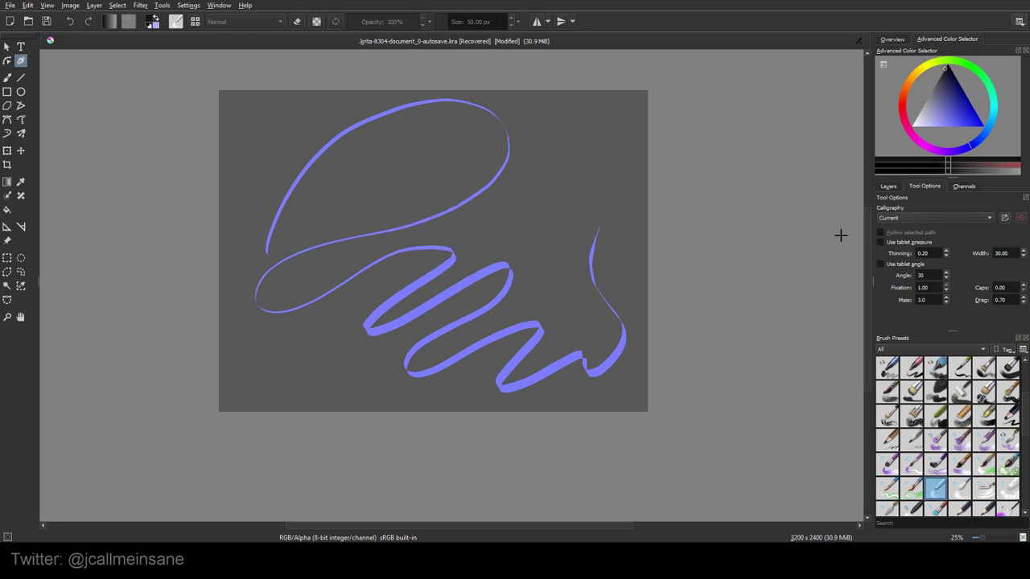